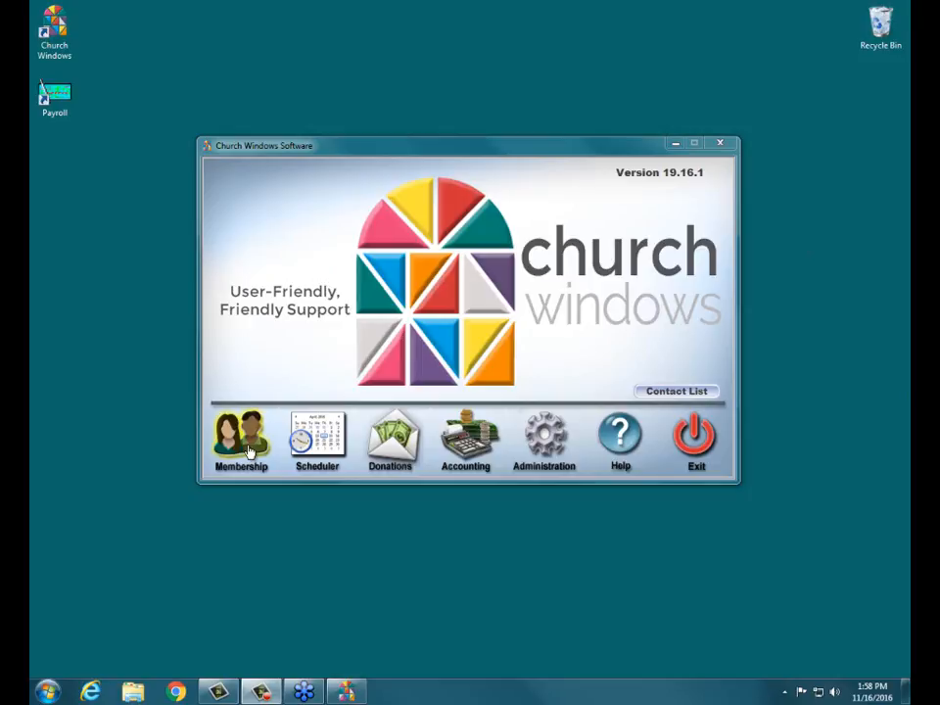
Open the Browse Attendance screen in the Membership module
left_click(241, 441)
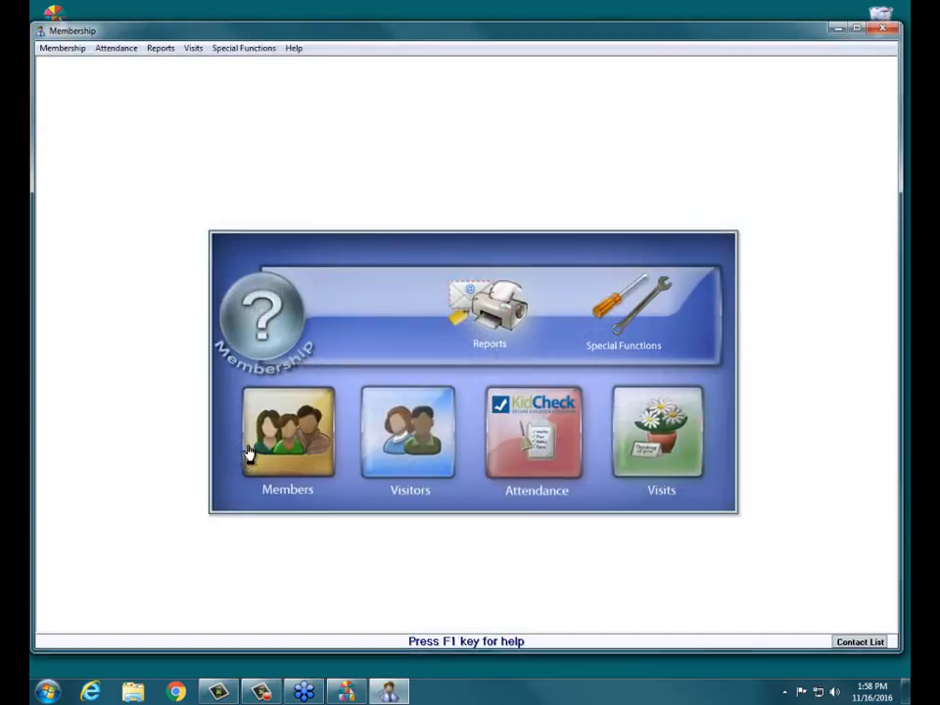
left_click(546, 407)
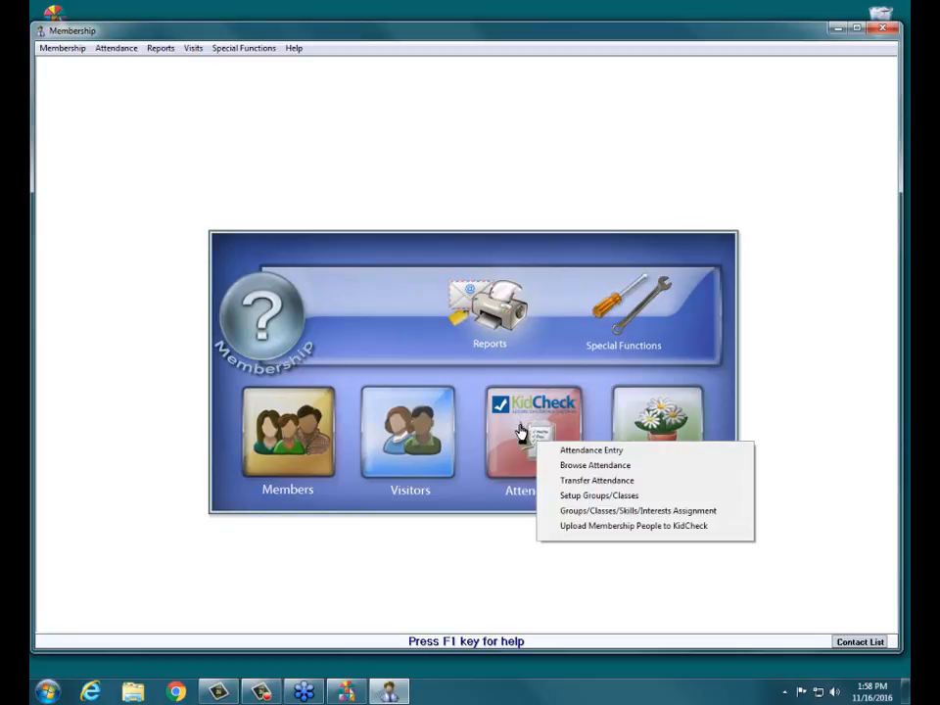
left_click(562, 468)
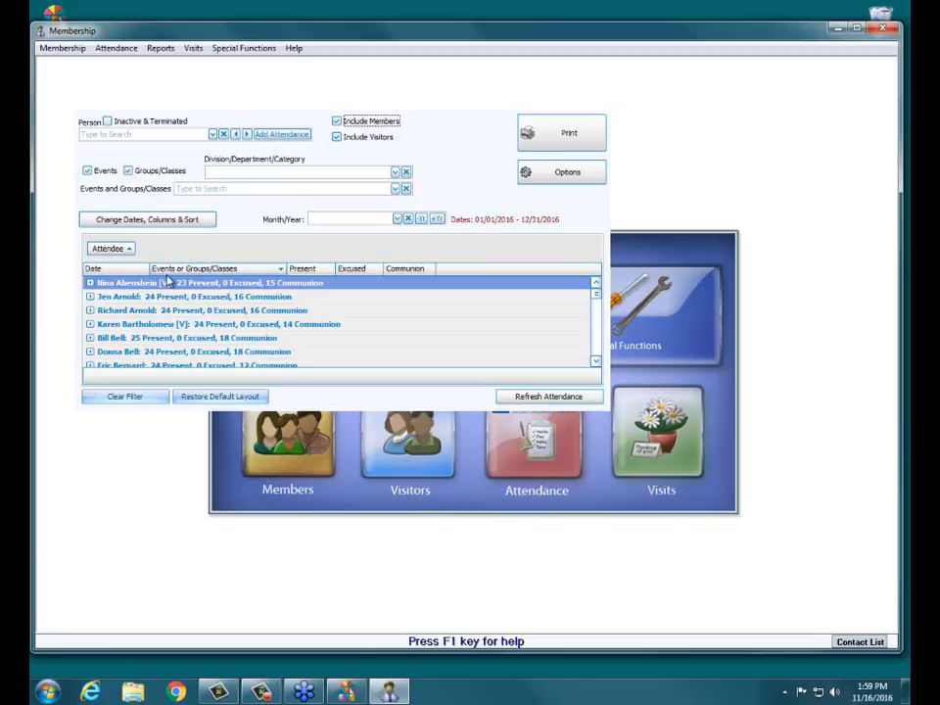
Expand the first attendee's records in an enlarged attendance window and sort them by date, oldest first
left_click(89, 283)
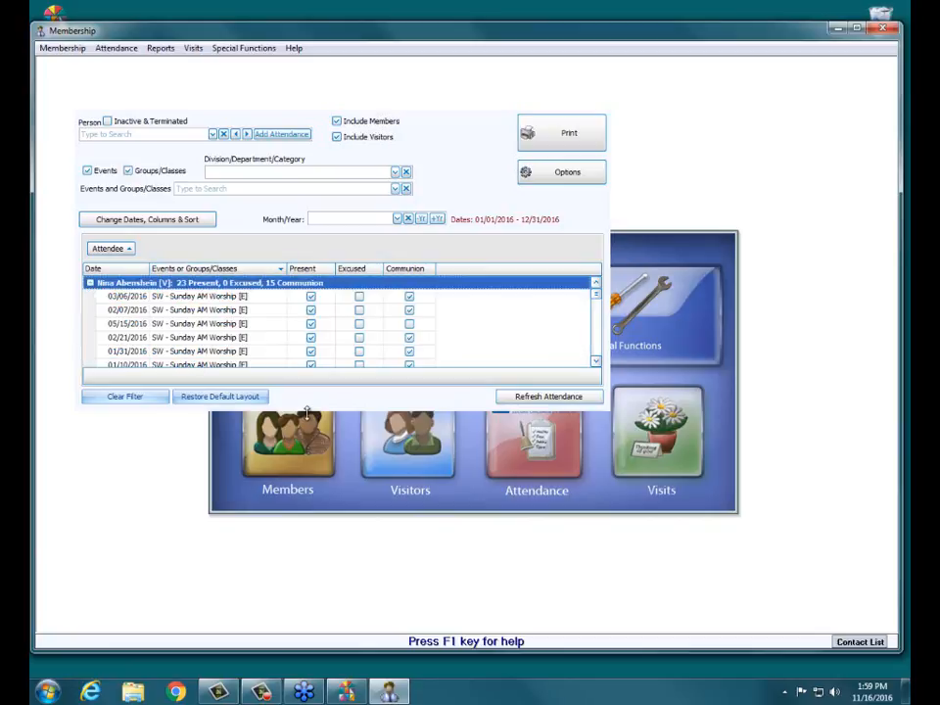
left_click_drag(304, 412, 304, 603)
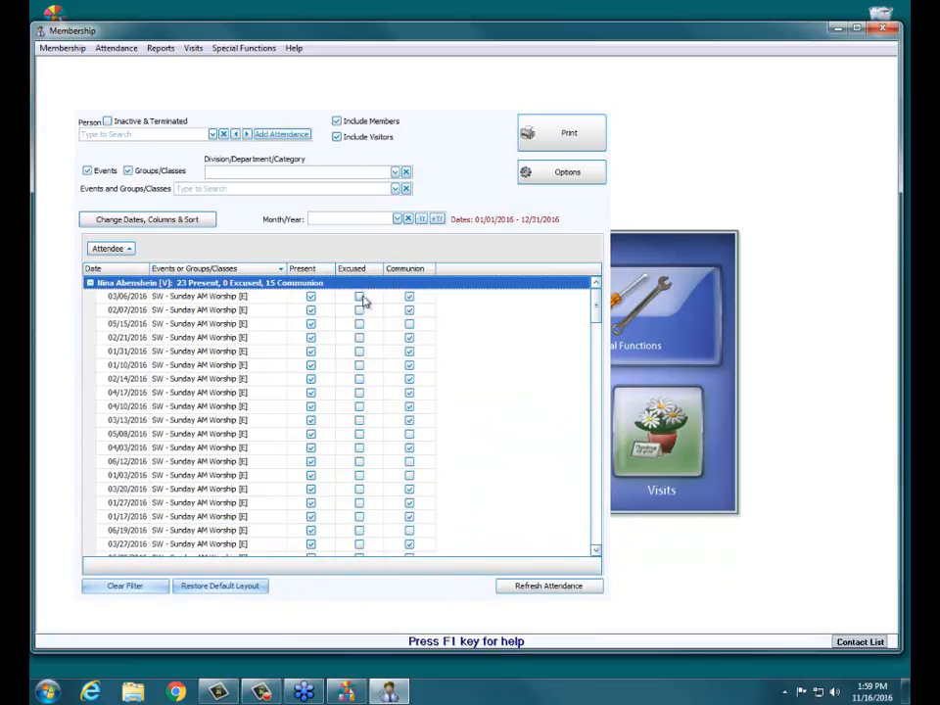
mouse_move(597, 298)
left_mouse_down()
mouse_move(601, 309)
mouse_move(600, 297)
left_mouse_up()
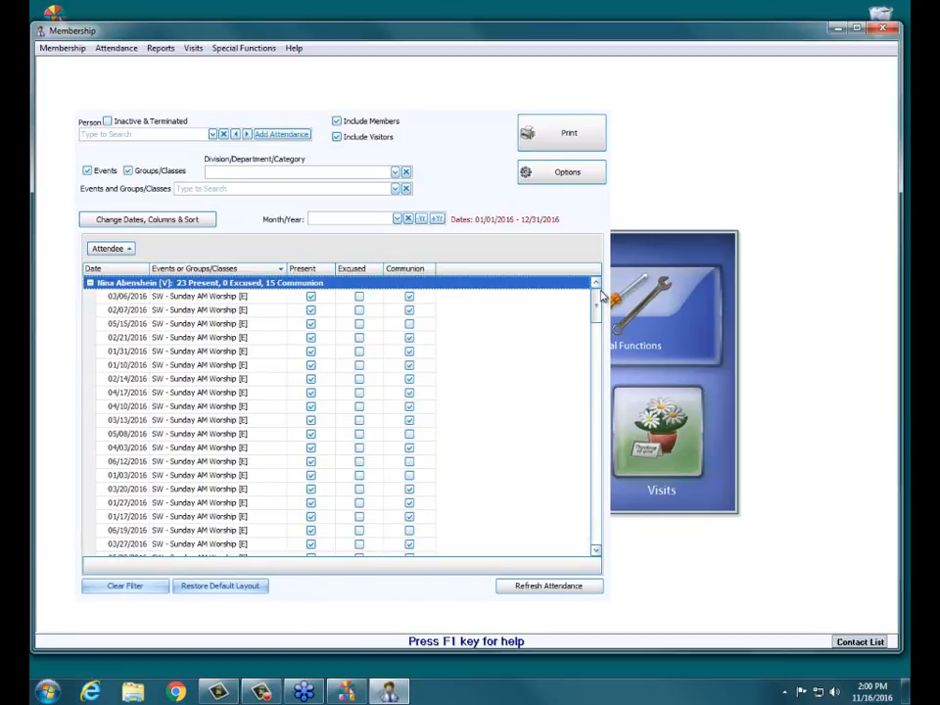
left_click(125, 269)
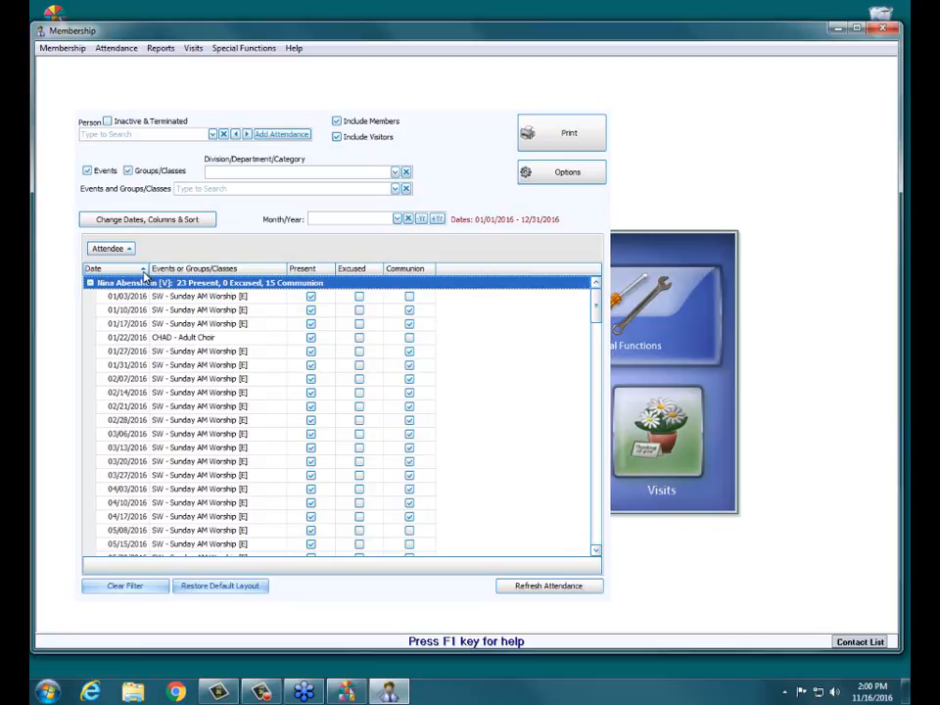
Clear the attendee's Present marks for Sunday AM Worship on 01/03, 01/10 and 01/17/2016, and the Communion marks on 01/10 and 01/17
left_click(311, 295)
left_click(310, 309)
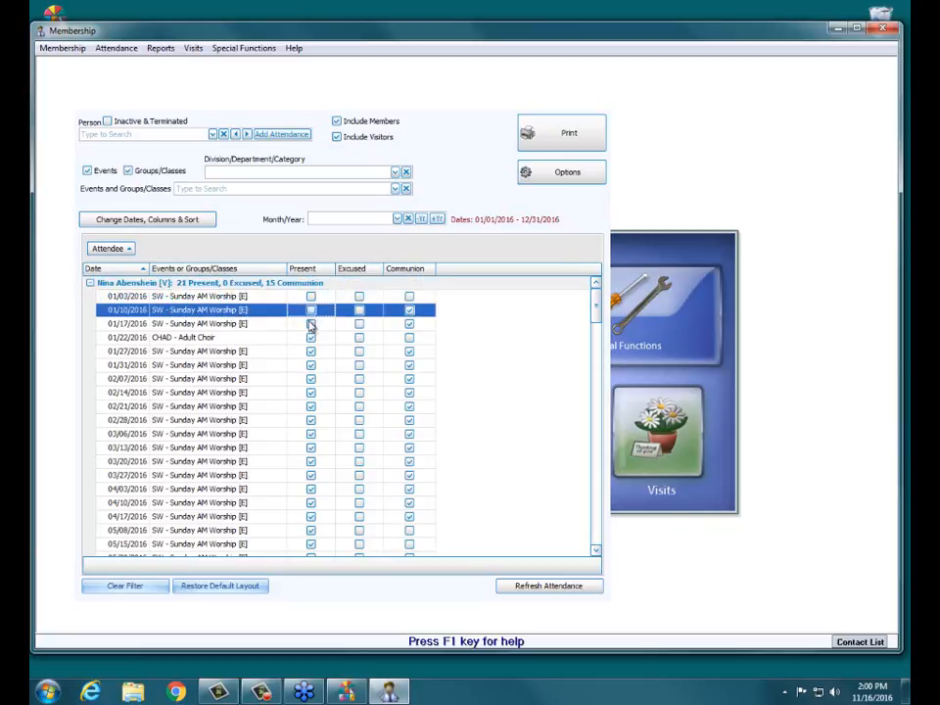
left_click(311, 324)
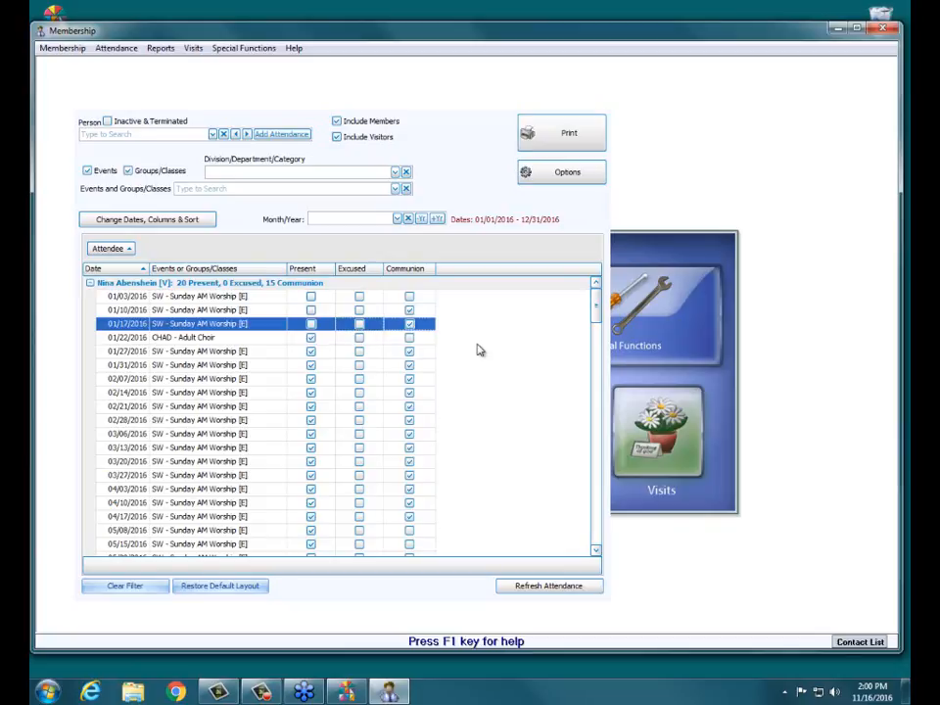
key("space")
key("Up")
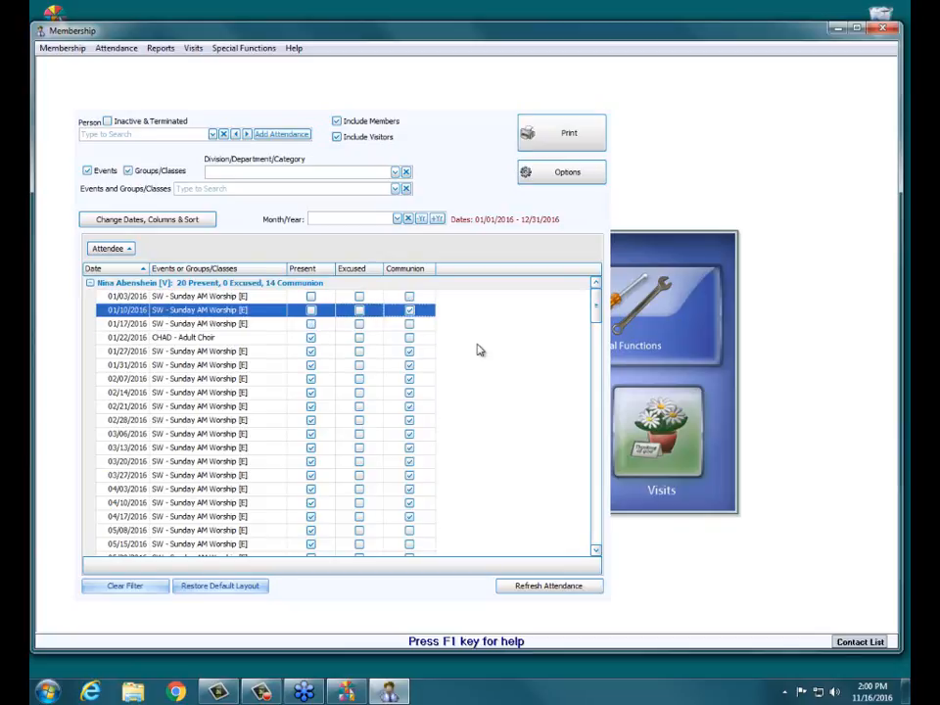
key("space")
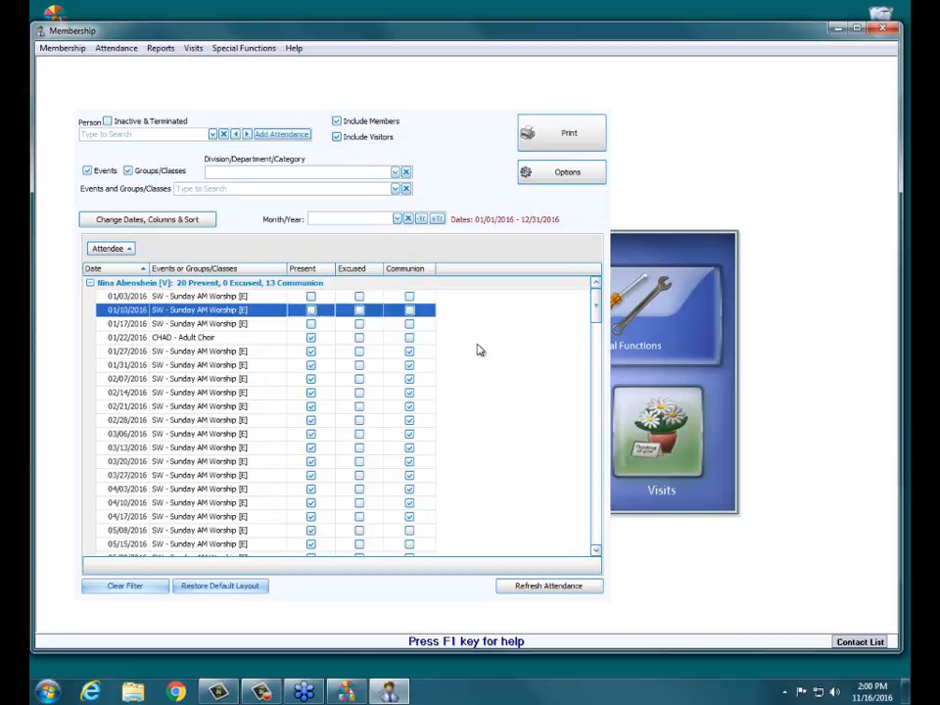
Clear Present for the 01/22/2016 Adult Choir and Present and Communion for the 01/27/2016 Sunday AM Worship, and refresh the attendance list
key("Down")
key("Down")
key("space")
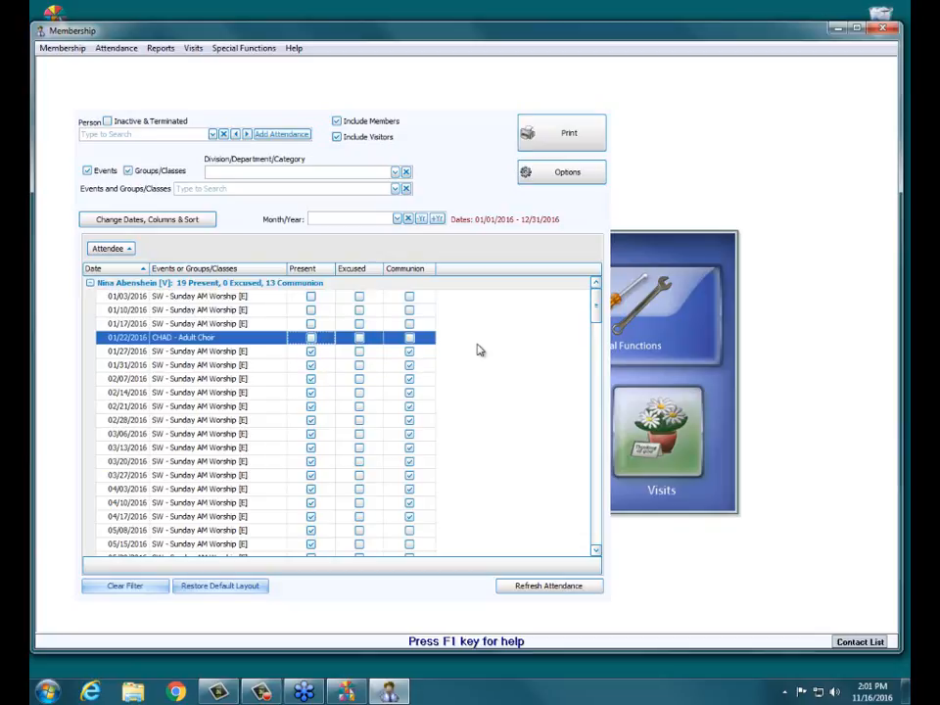
key("Down")
key("space")
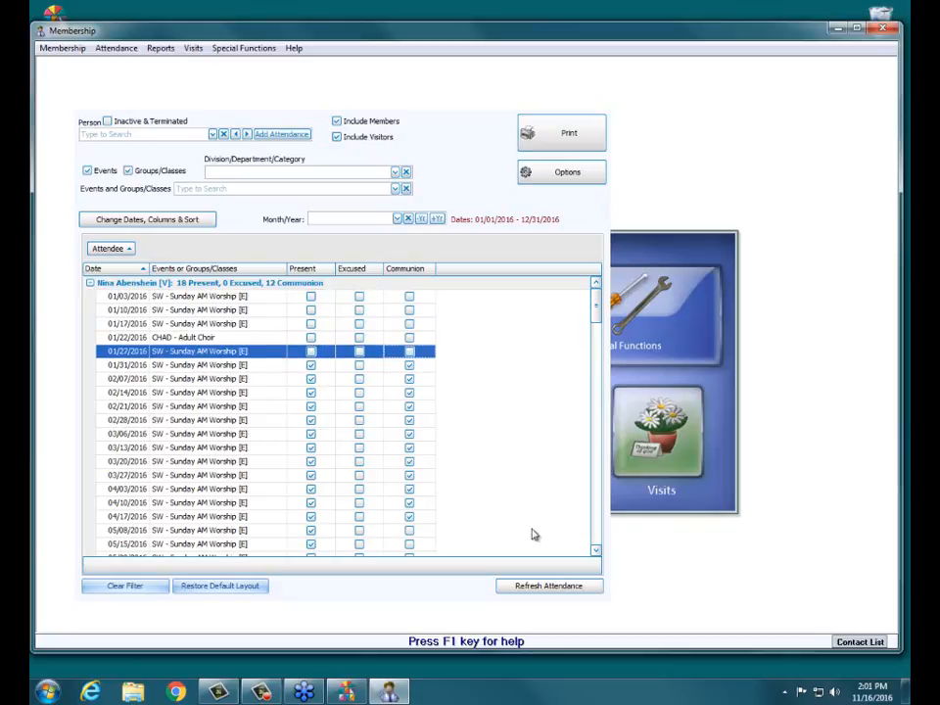
left_click(530, 587)
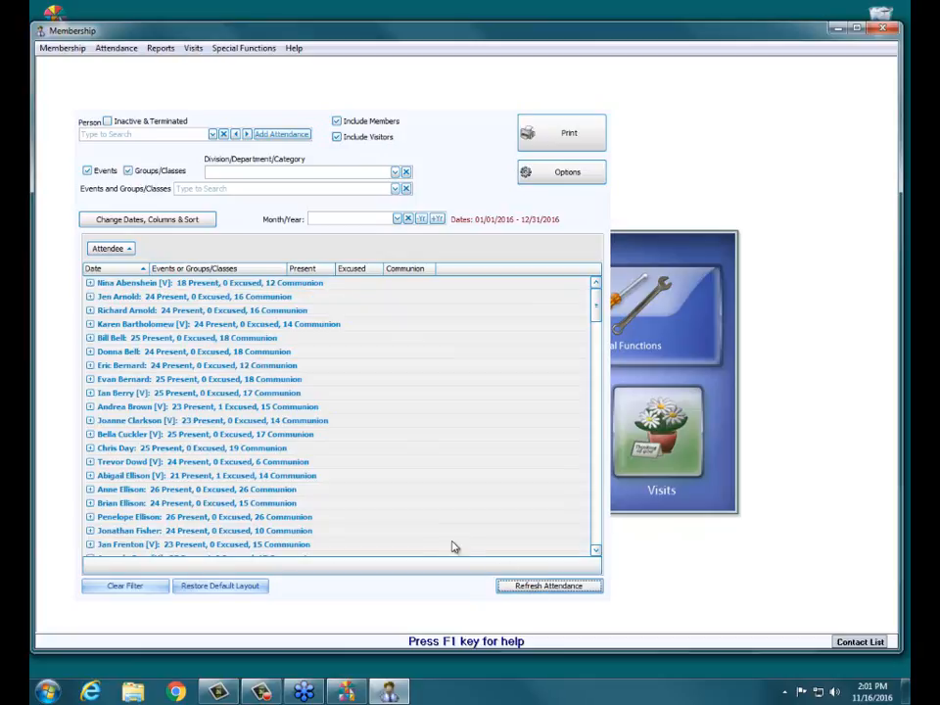
Expand the first attendee again and clear Present and Communion for Sunday AM Worship on 01/31/2016
left_click(89, 283)
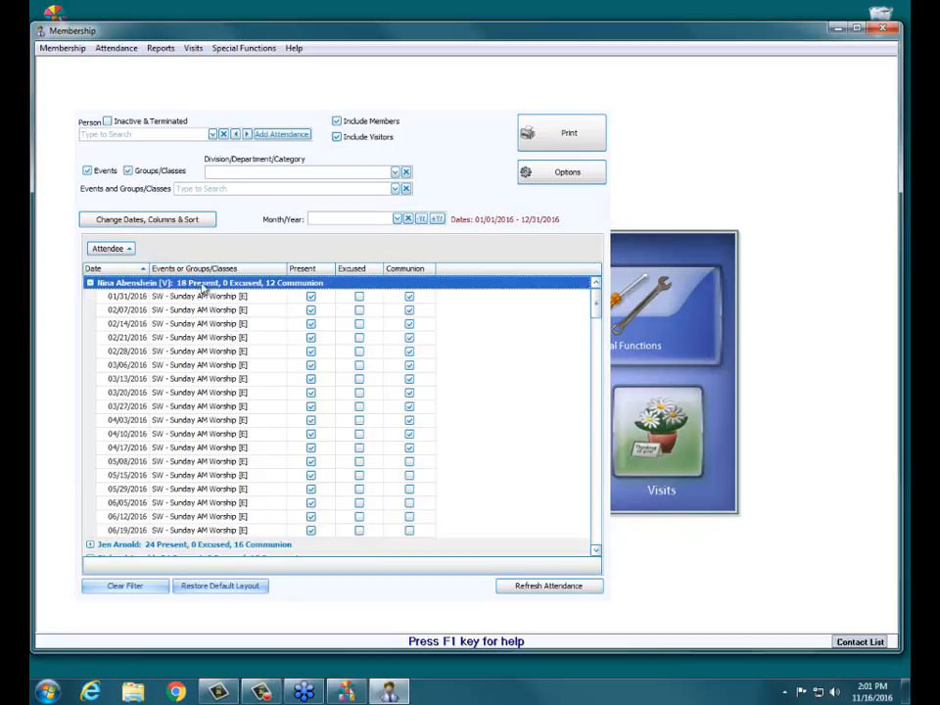
left_click(310, 297)
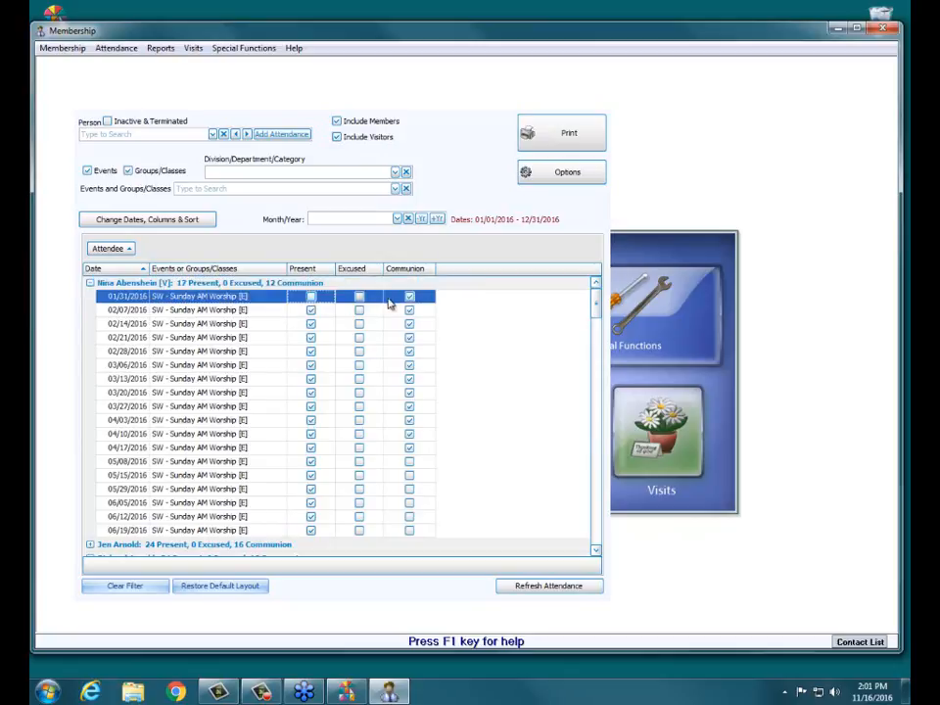
left_click(409, 296)
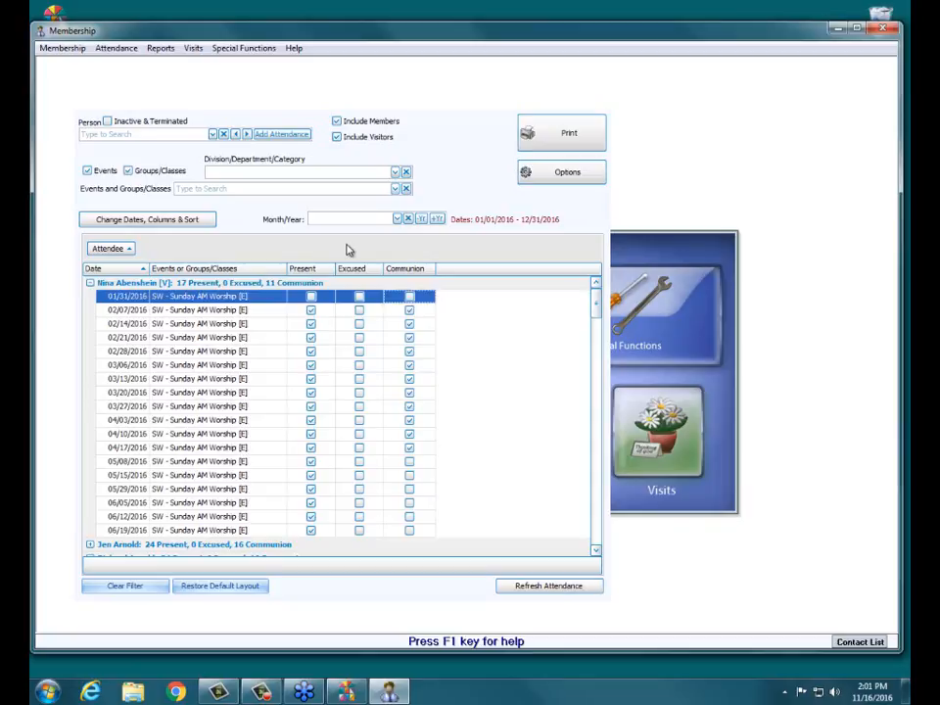
Filter the attendance list to the first attendee by name and open the form for adding attendance for that person
left_click(188, 134)
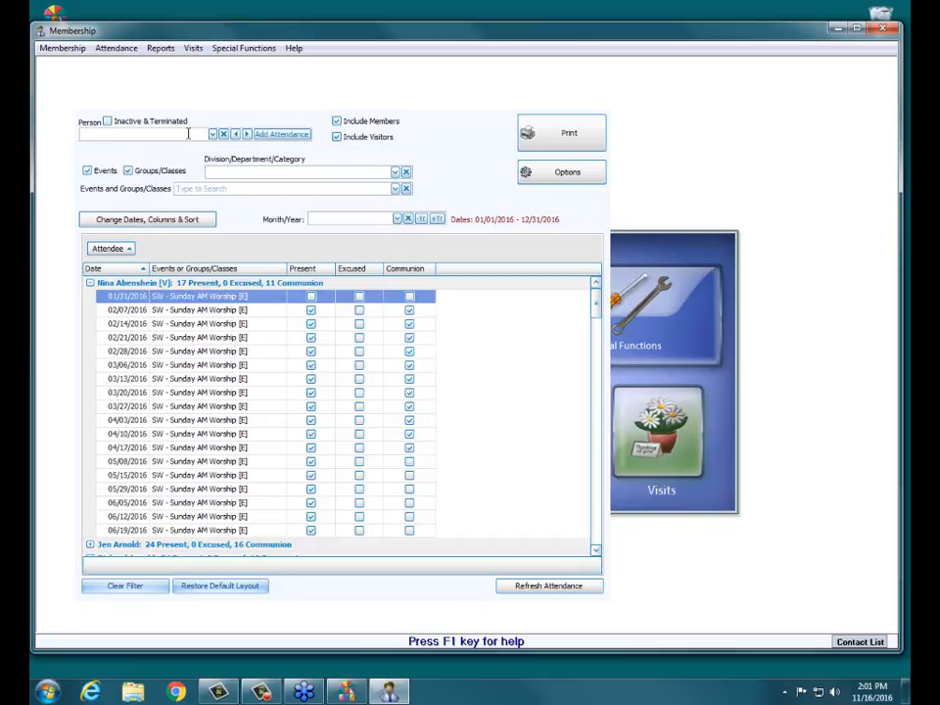
type("nin")
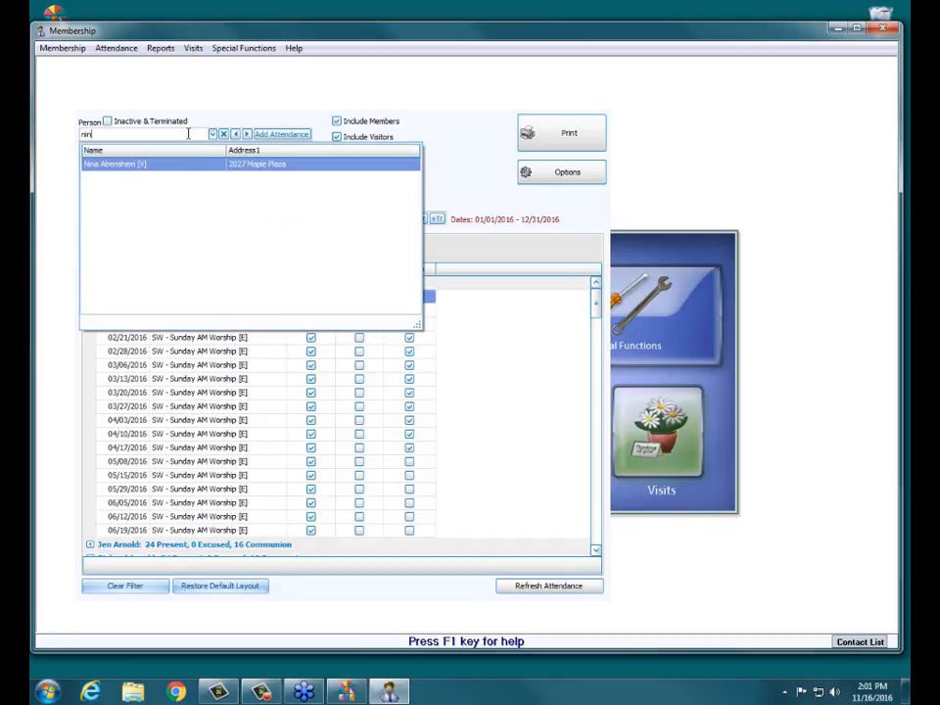
left_click(266, 167)
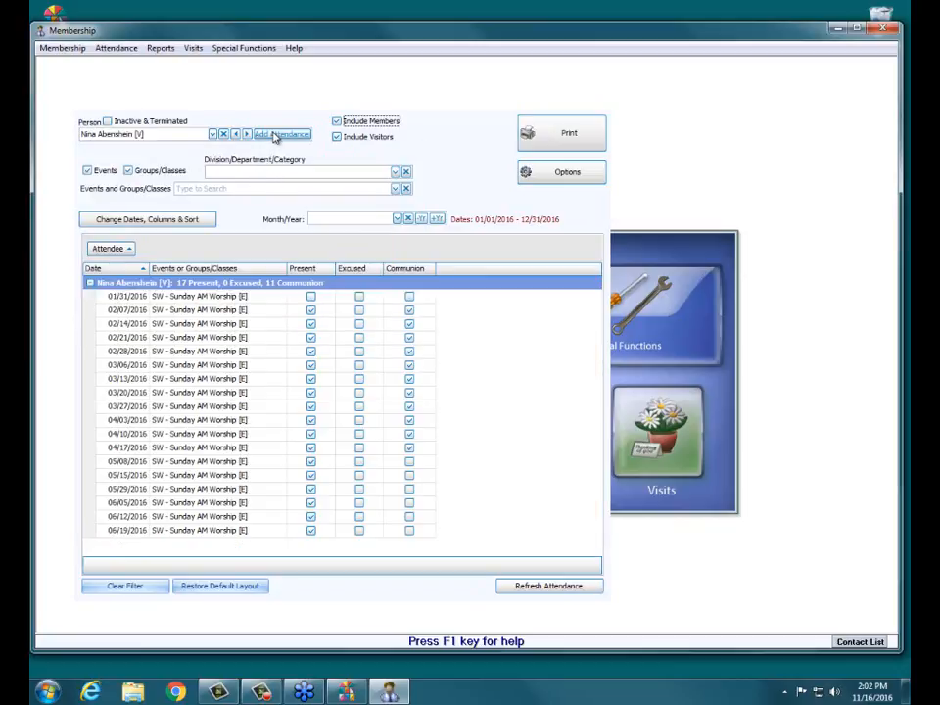
left_click(277, 134)
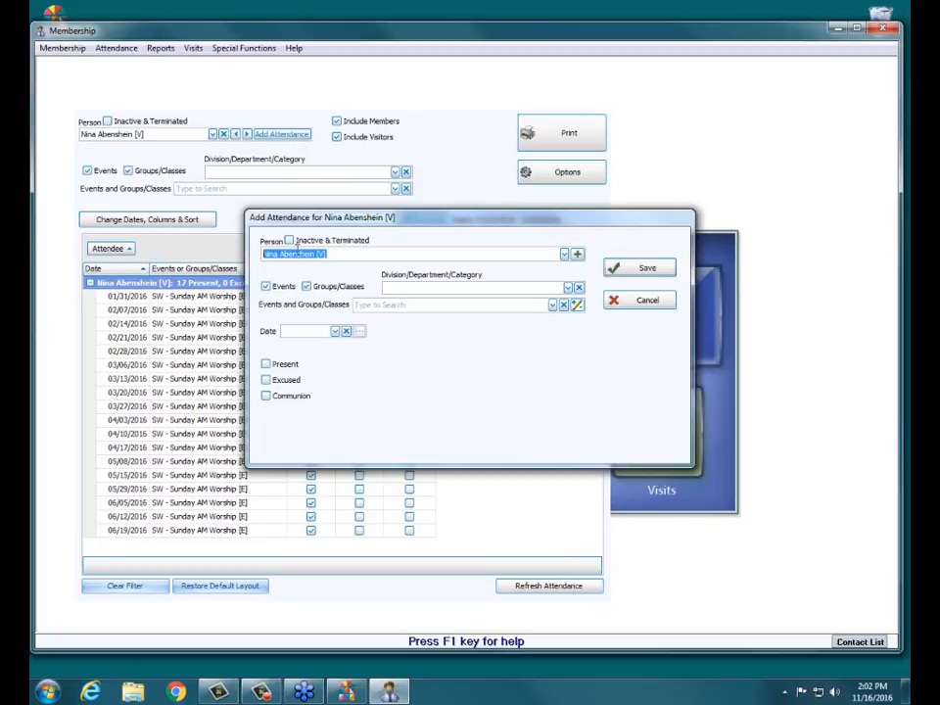
Choose SW - Sunday AM Worship as the event for the new attendance record
left_click(551, 305)
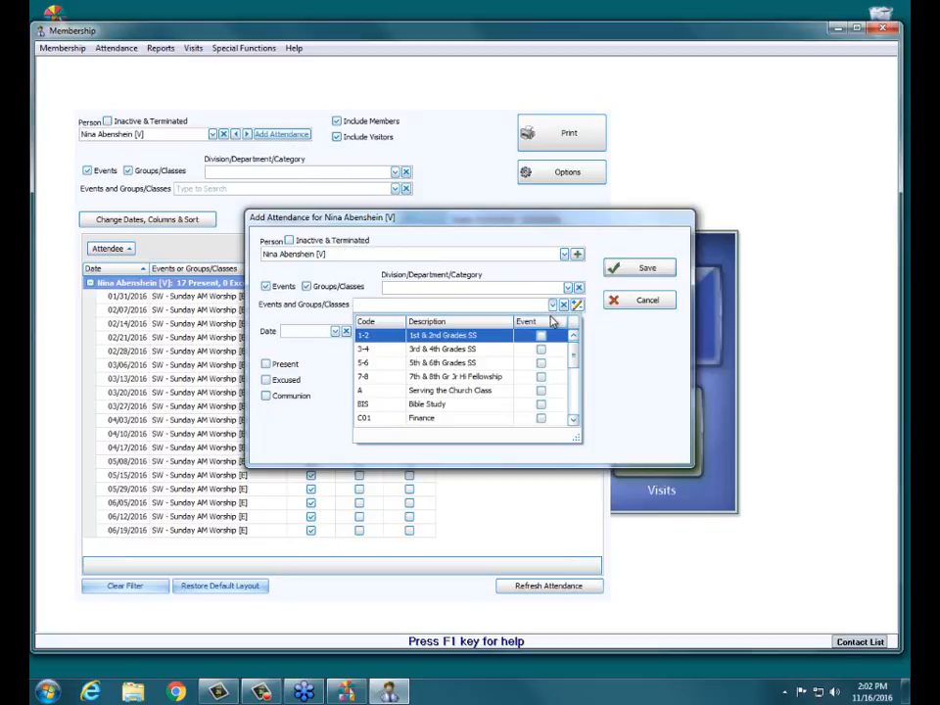
key("Return")
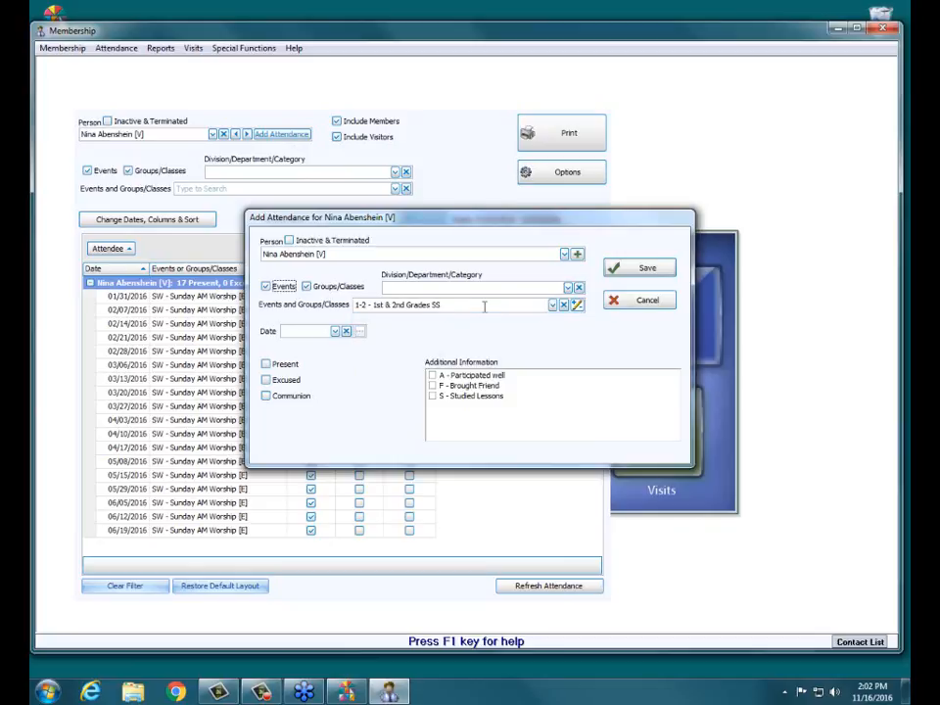
left_click(484, 307)
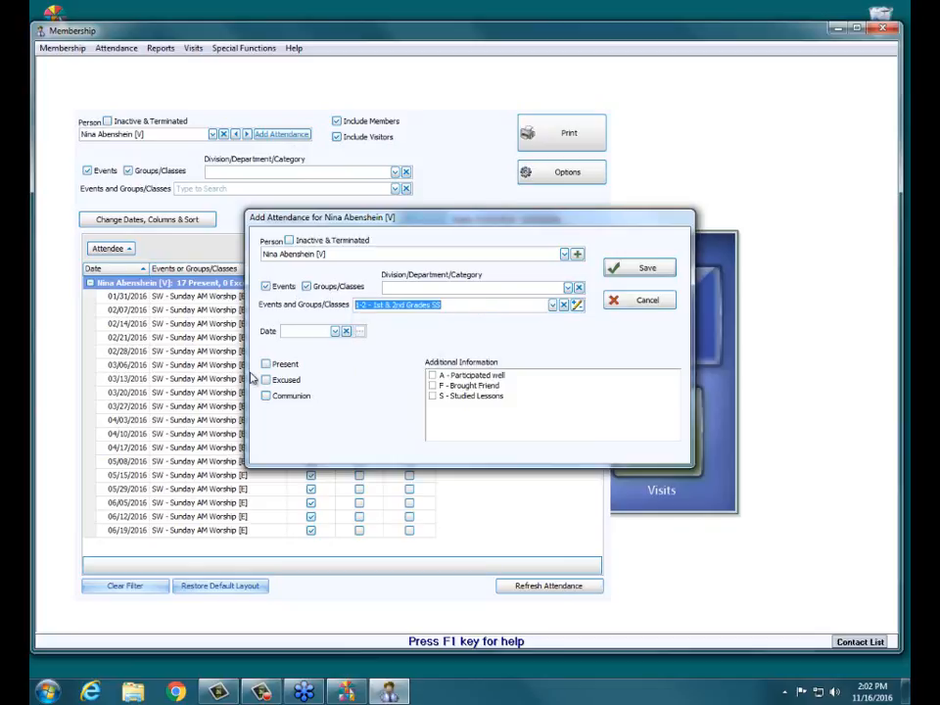
type("su")
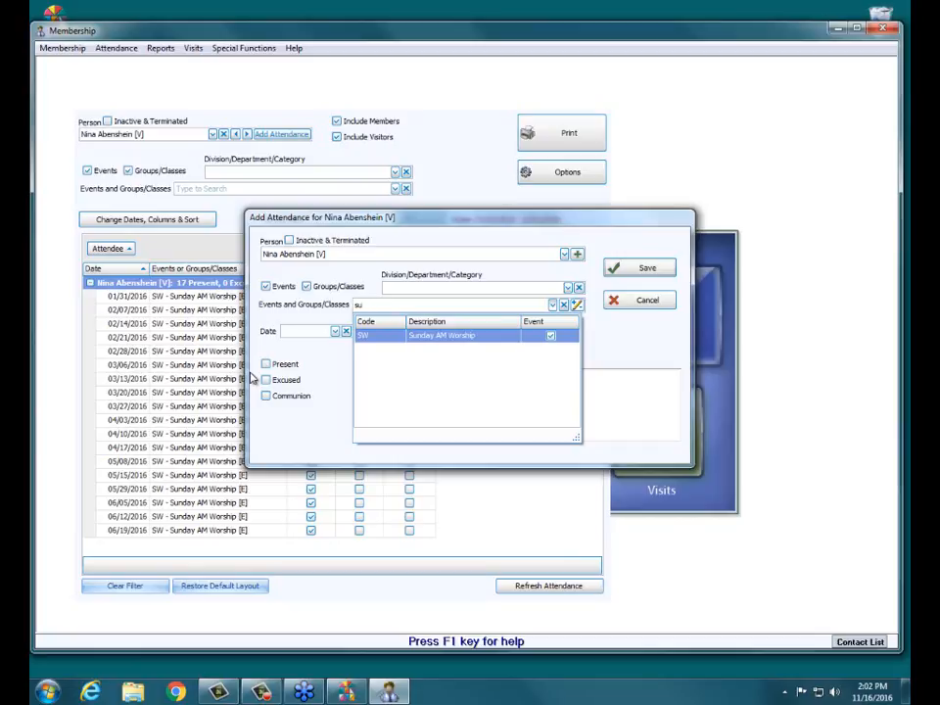
key("Return")
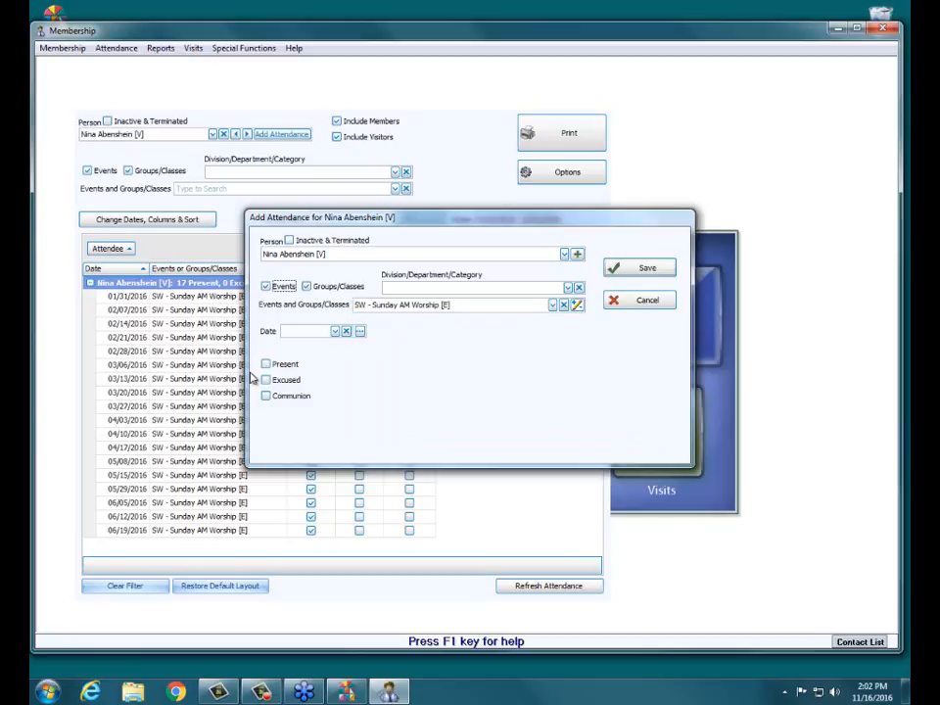
Change the event of the new attendance record to EV - Evening Worship and mark the person Present and Communion
left_click(553, 305)
mouse_move(572, 396)
left_mouse_down()
mouse_move(573, 343)
mouse_move(577, 397)
left_mouse_up()
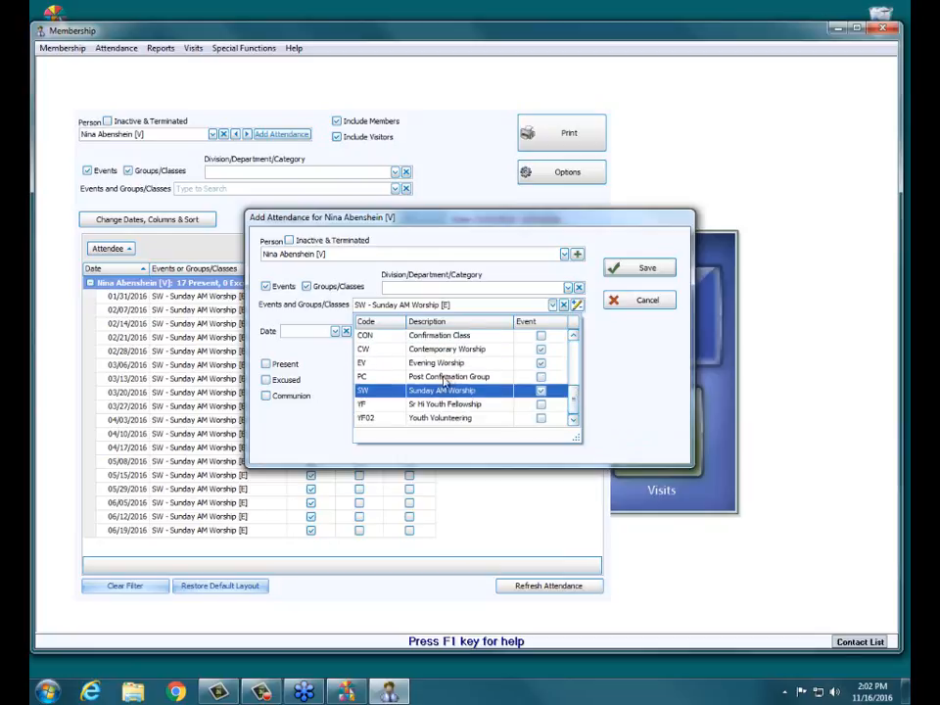
left_click(436, 364)
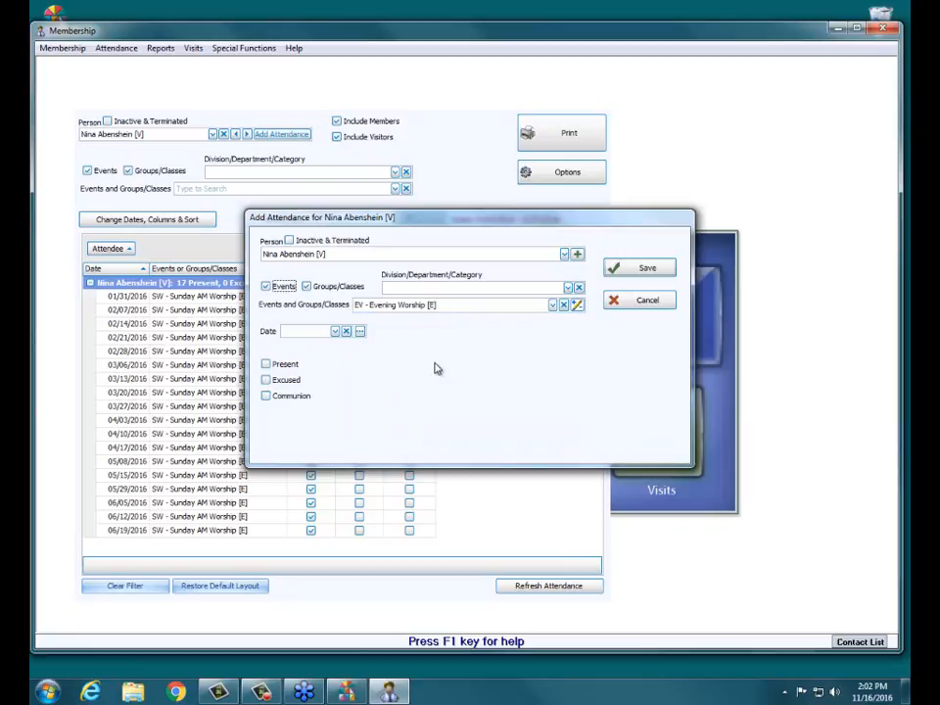
left_click(274, 365)
left_click(269, 397)
Try the date 11/16/2016 for the attendance record, clear it and dismiss the error dialog
left_click(335, 331)
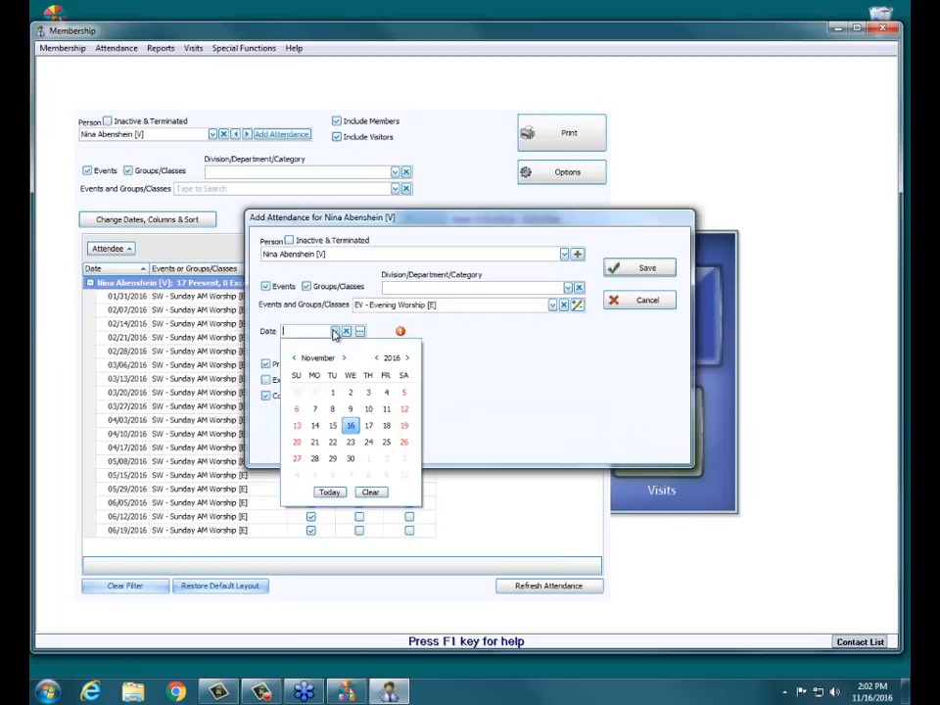
left_click(320, 333)
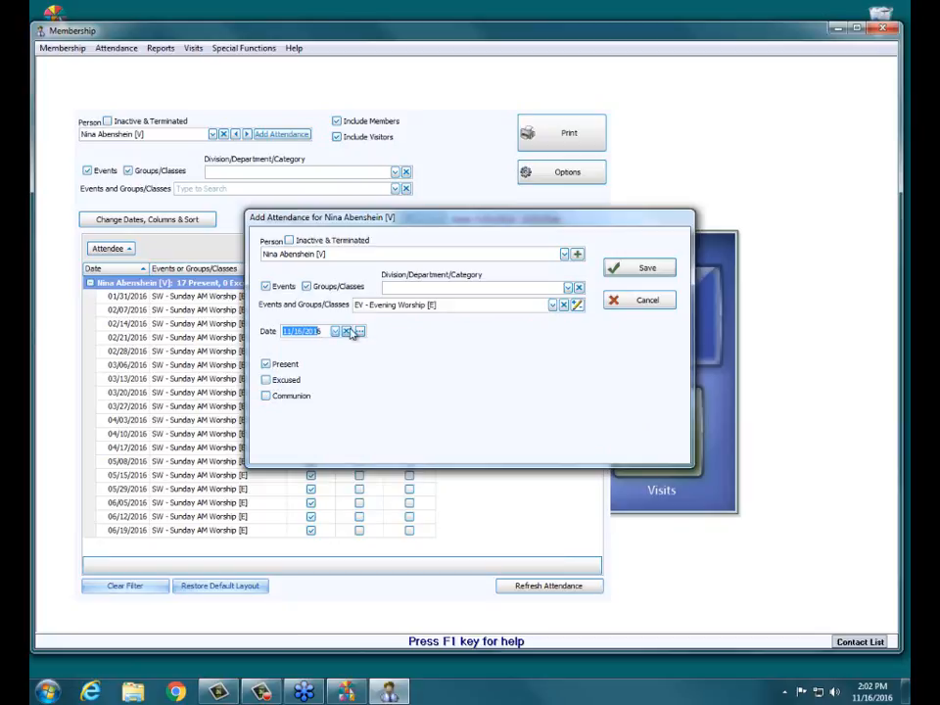
key("BackSpace")
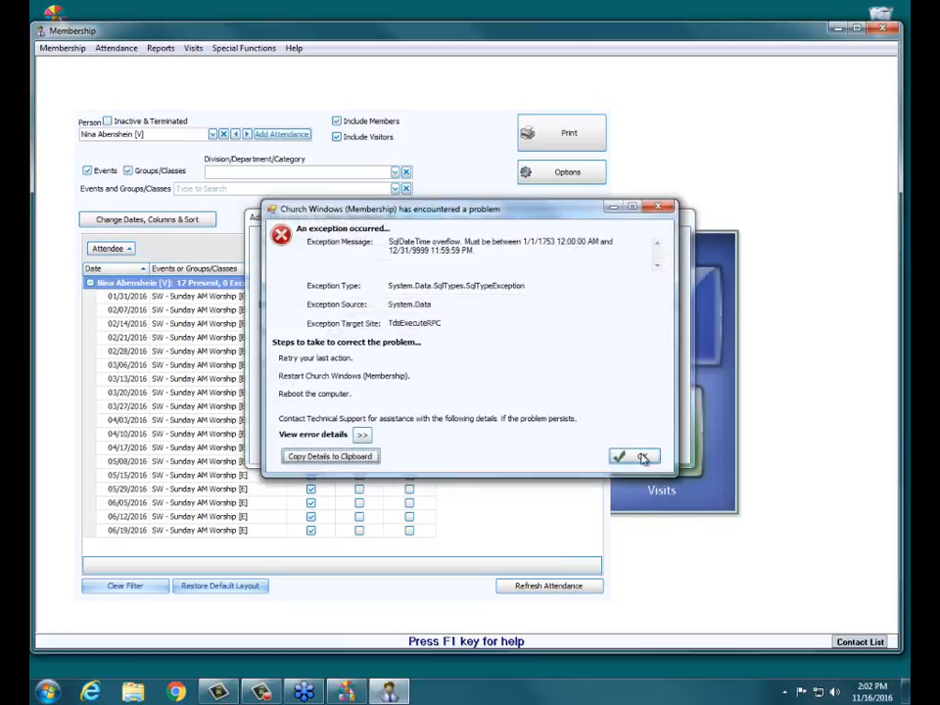
left_click(643, 458)
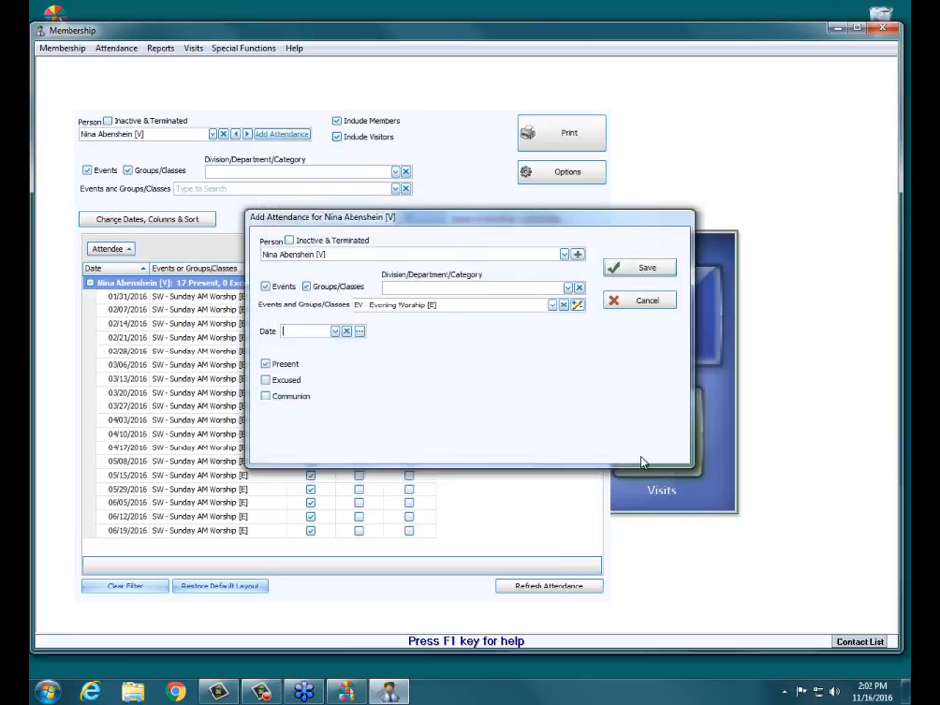
Set the date of the new Evening Worship attendance record to 01/14/2016 and save the record
left_click(320, 330)
type("01/14/2016")
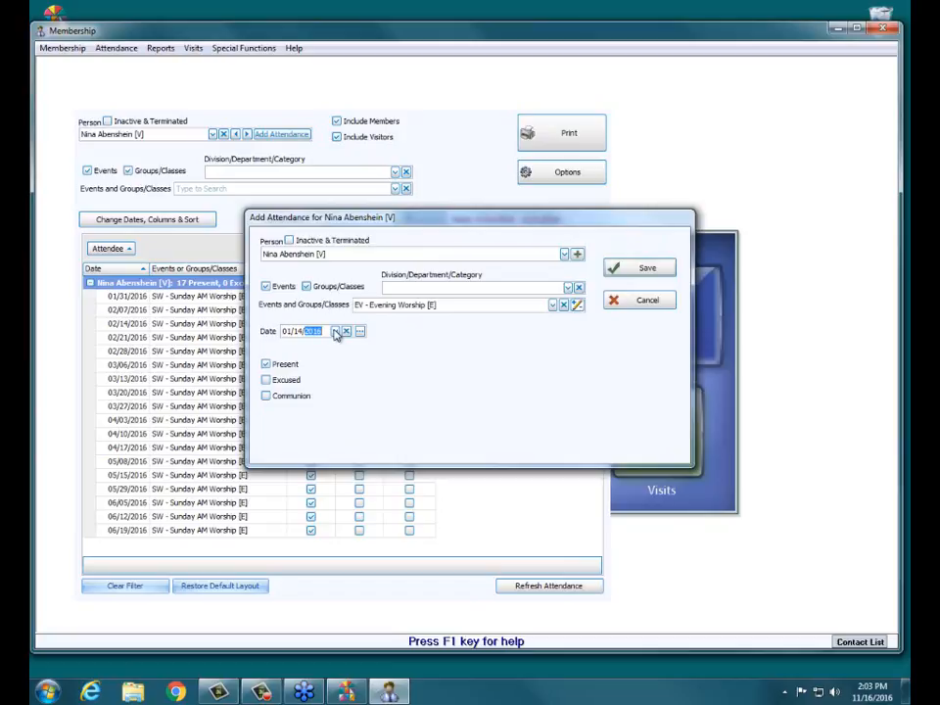
left_click(334, 331)
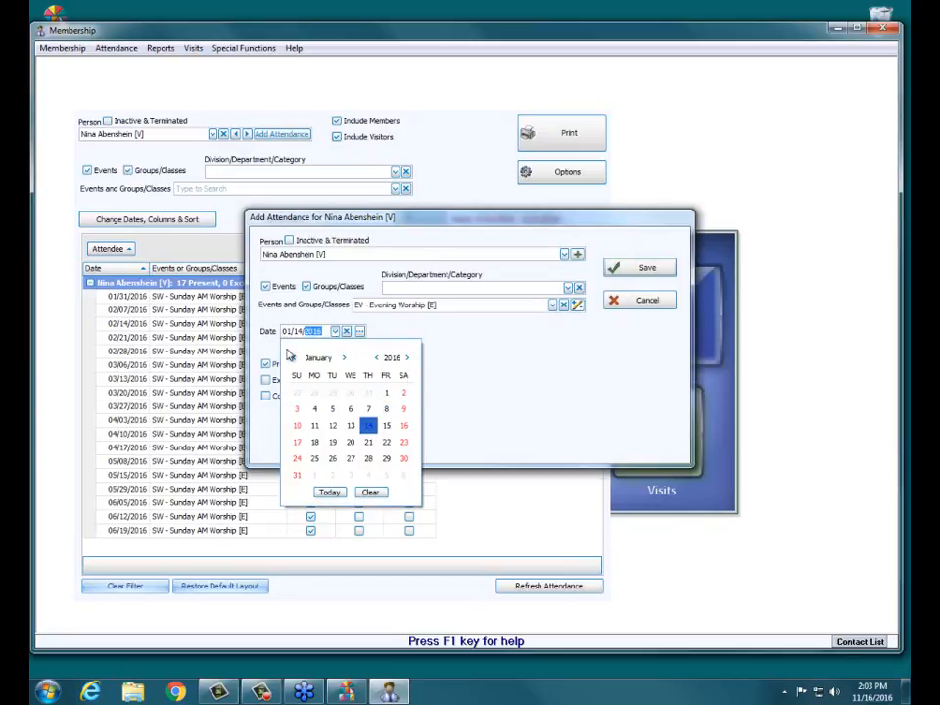
left_click(343, 358)
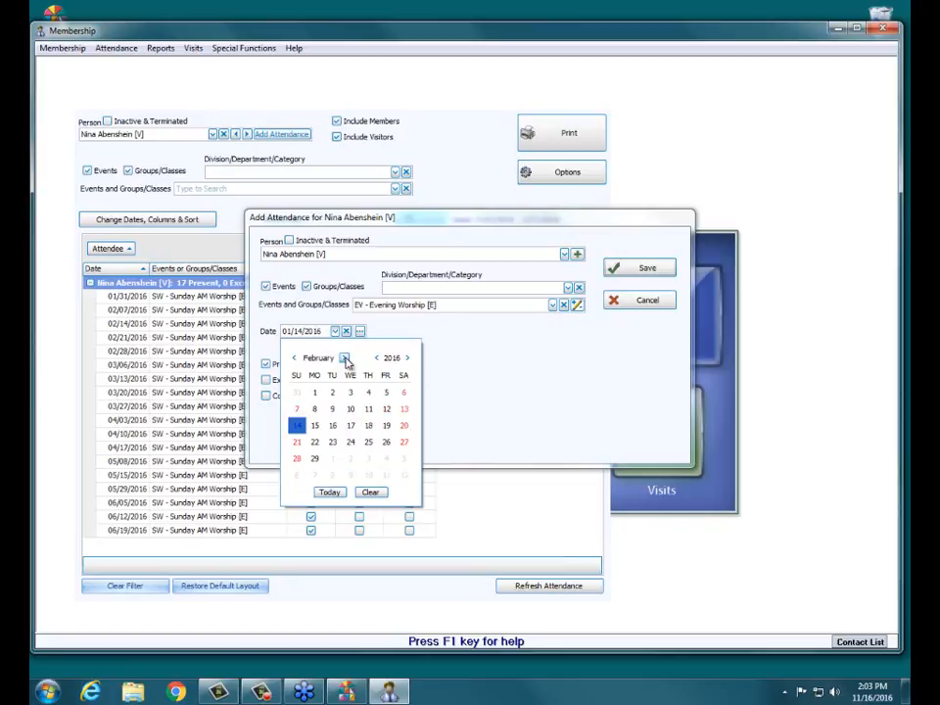
left_click(294, 358)
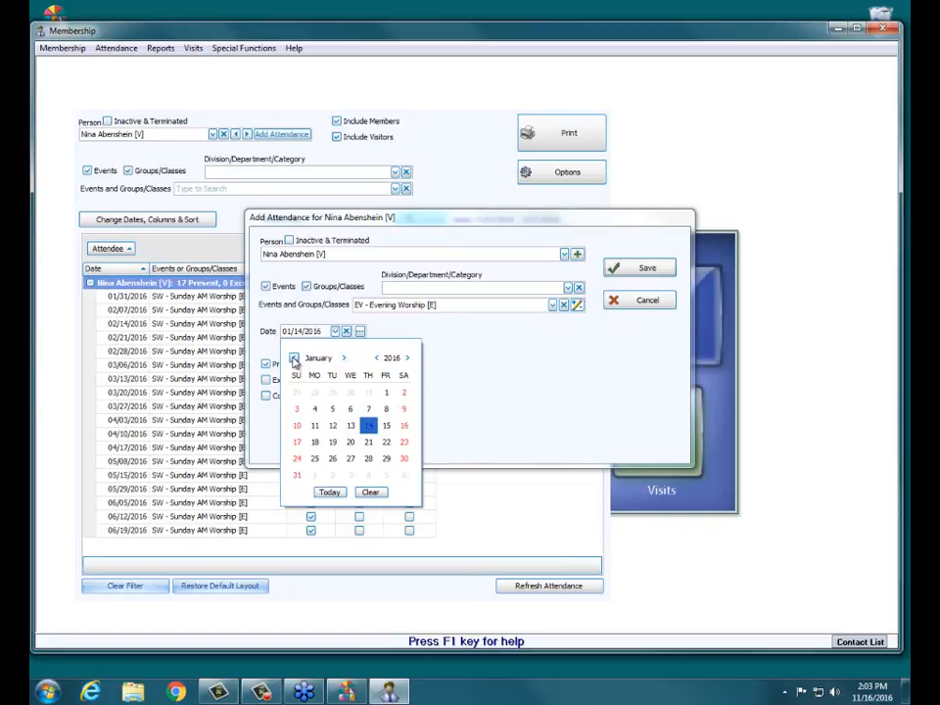
left_click(368, 428)
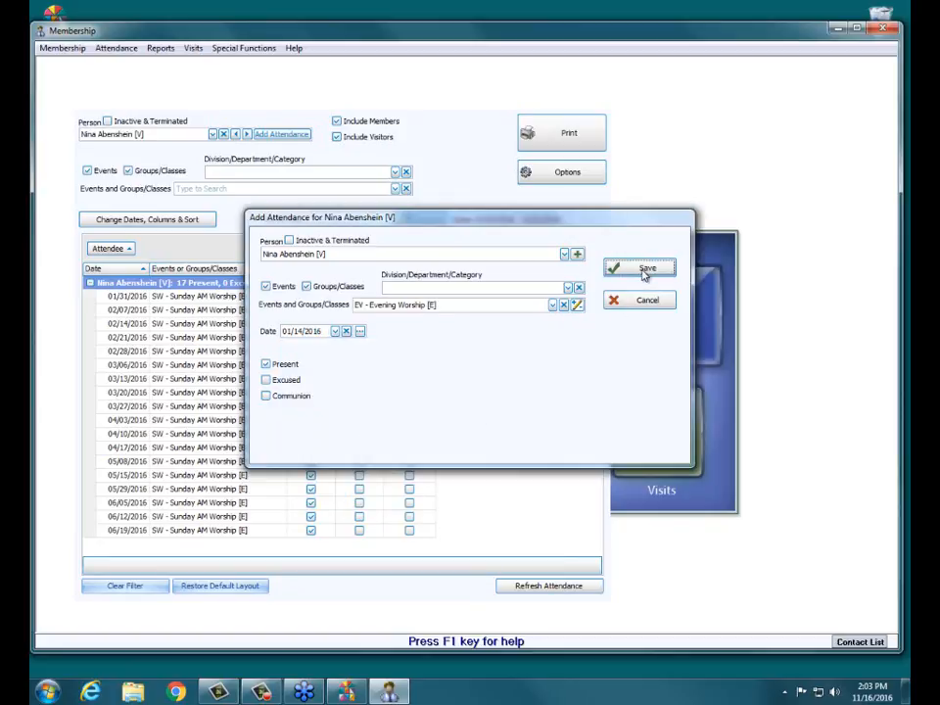
left_click(644, 272)
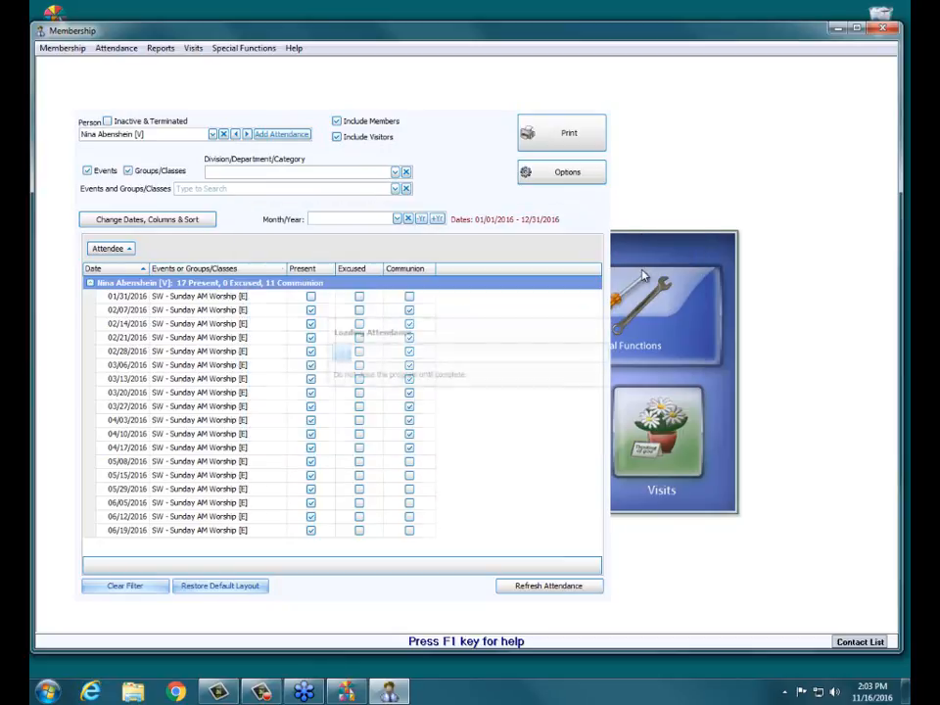
Expand the attendee's group in the attendance list and sort the records by date in ascending order
left_click(89, 283)
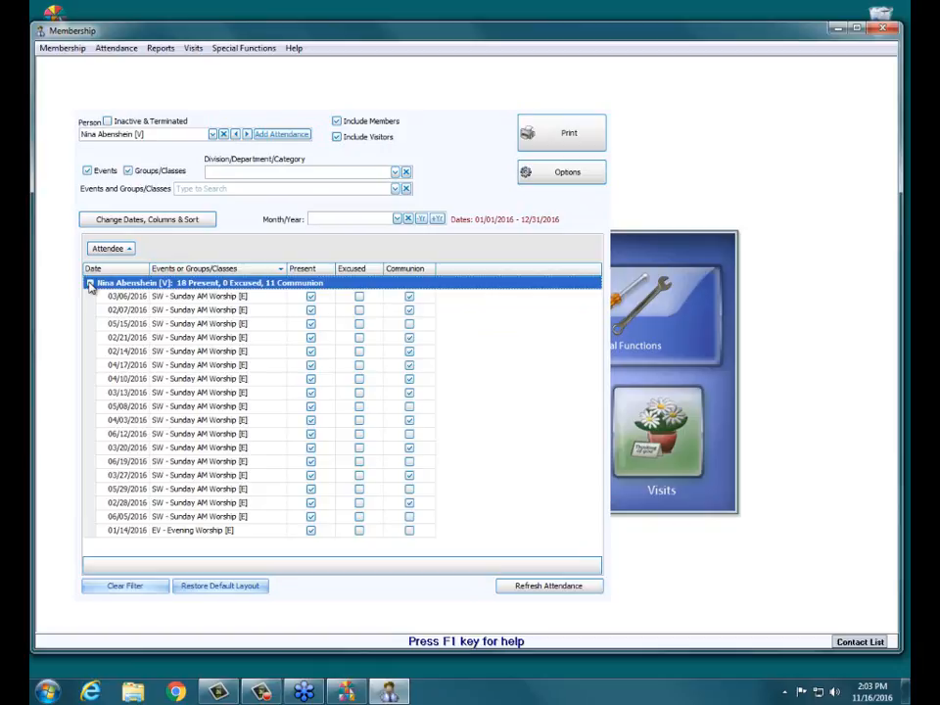
left_click(129, 270)
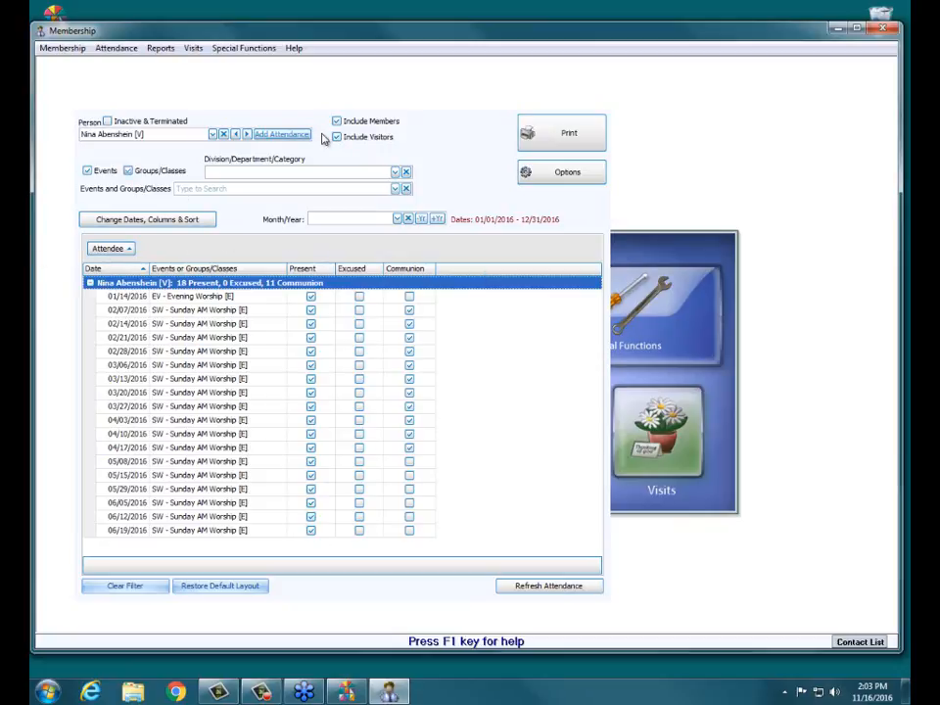
Clear the person filter, expand the first attendee and preview the attendance report for everyone, examining its first pages
left_click(224, 134)
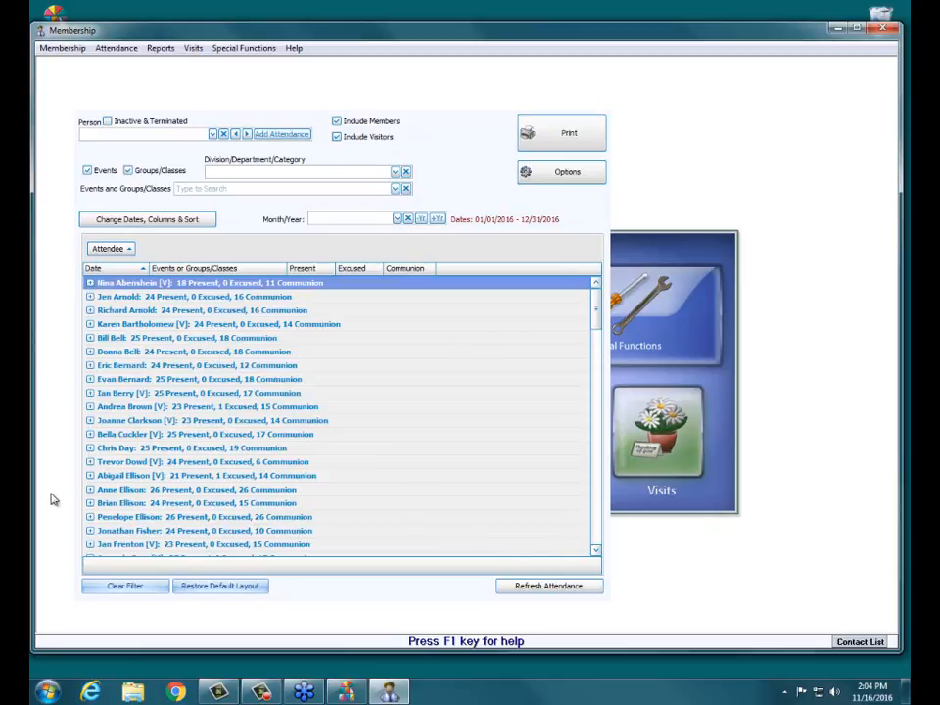
left_click(89, 283)
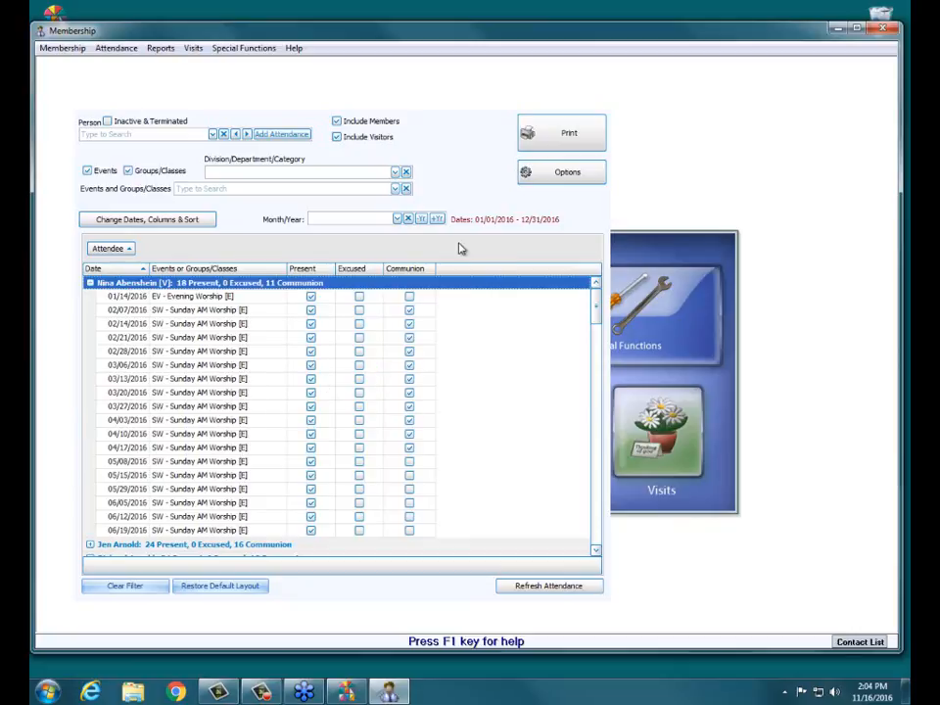
left_click(564, 140)
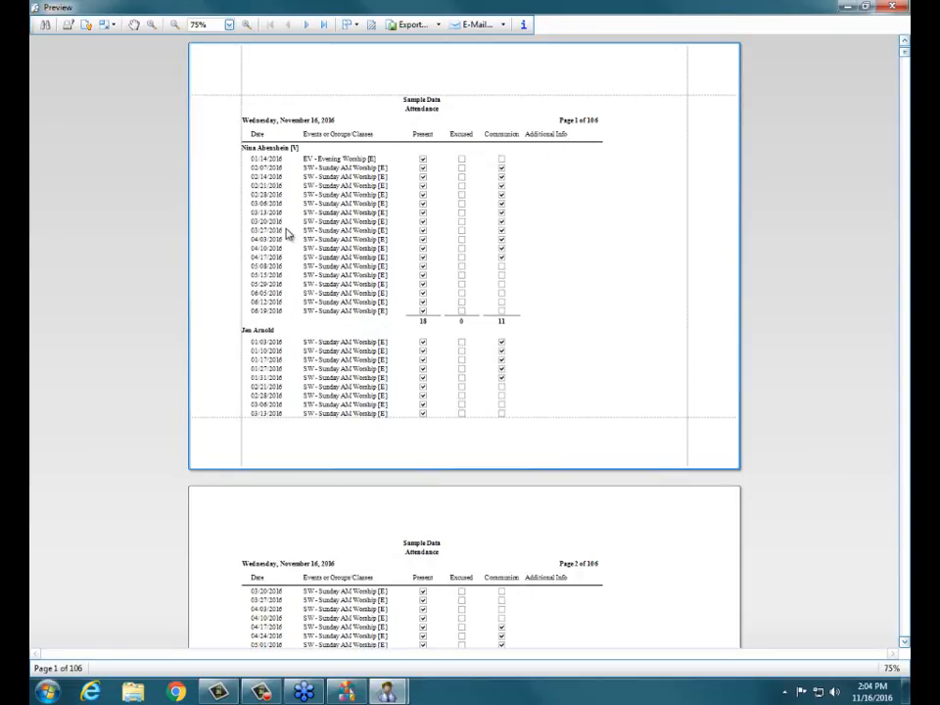
scroll(274, 224, "down", 4)
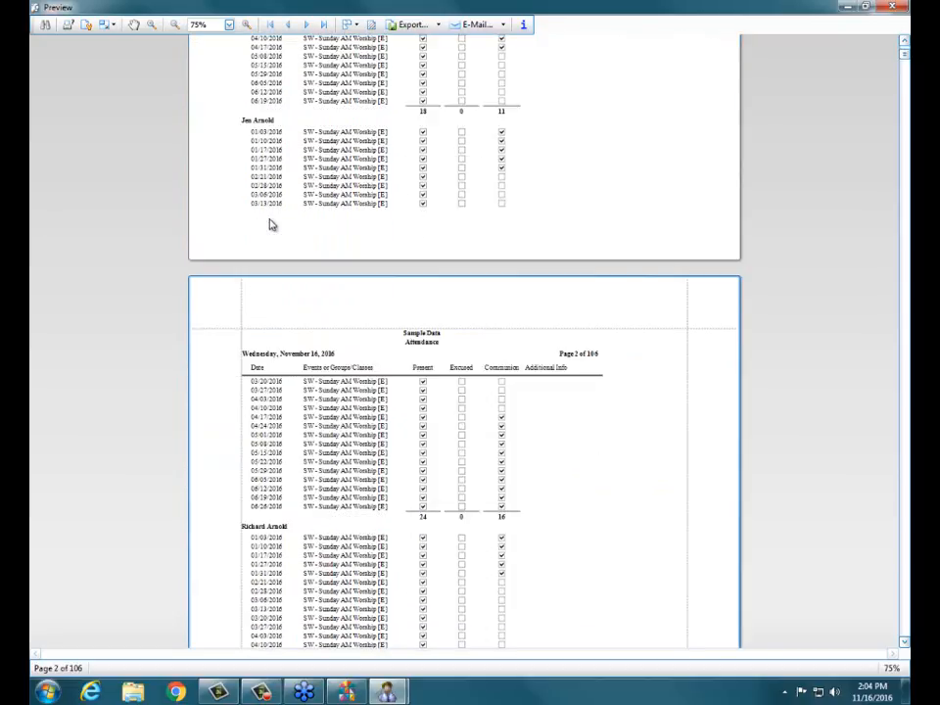
scroll(273, 224, "down", 4)
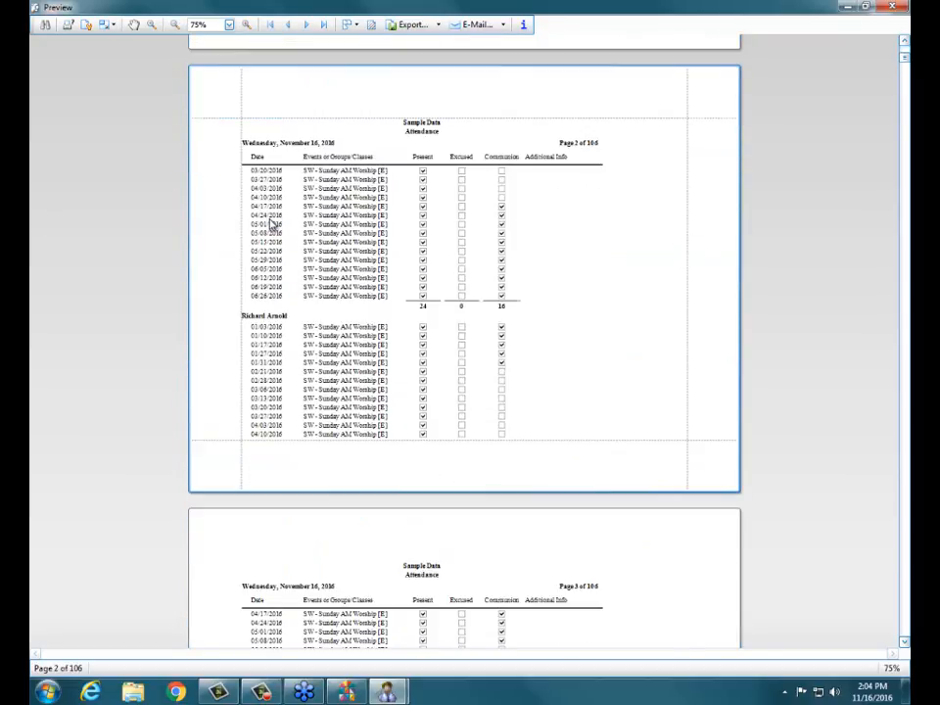
scroll(273, 224, "down", 3)
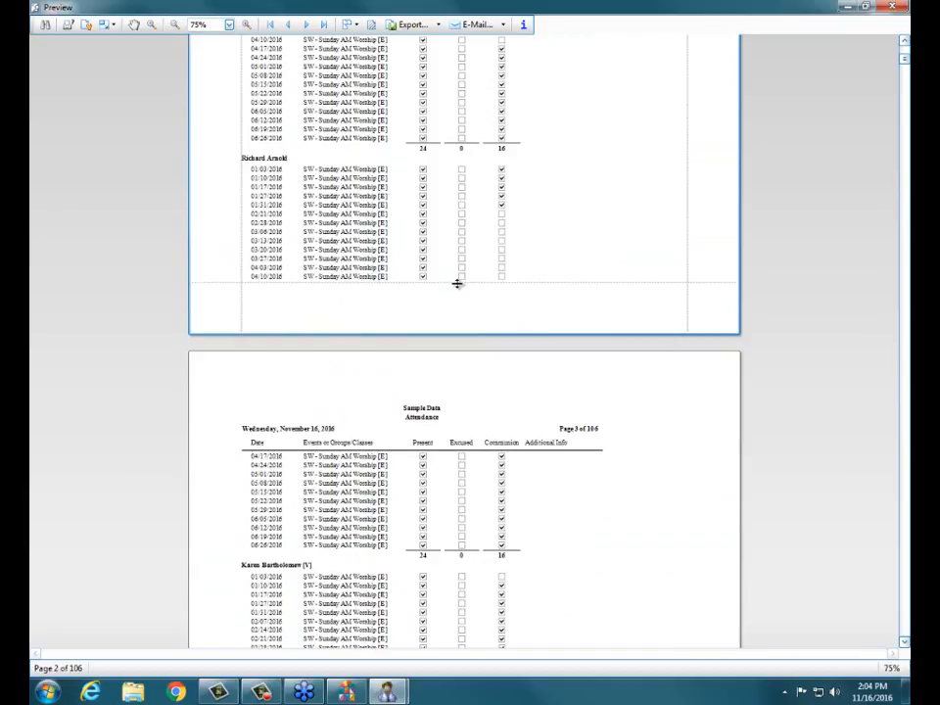
scroll(320, 244, "up", 4)
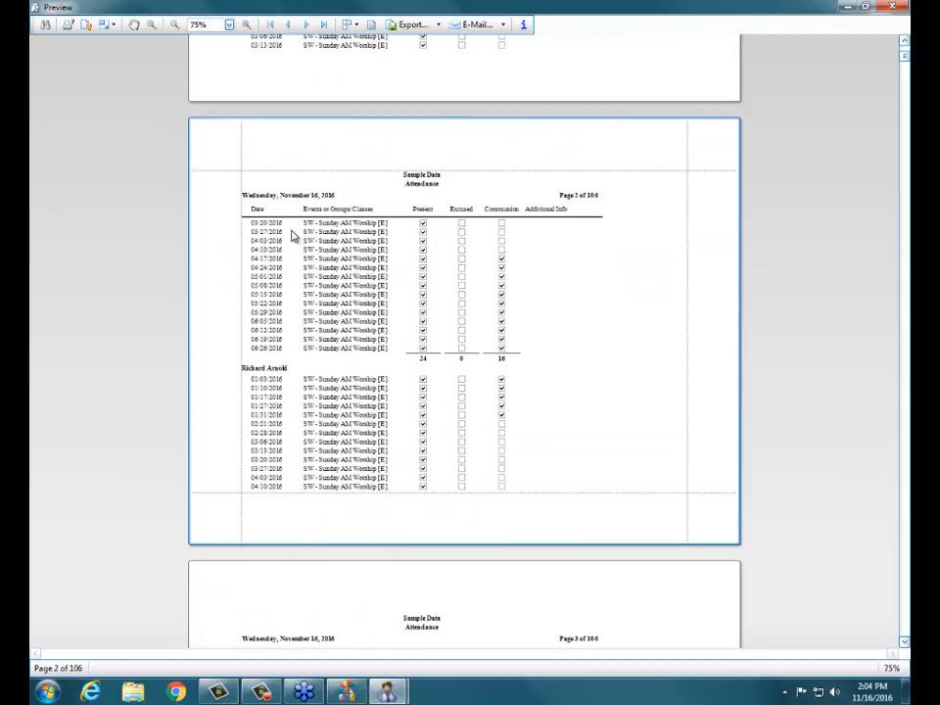
View the report information for the previewed attendance report, covering its date range and sort order, and close it
left_click_drag(291, 232, 509, 233)
left_click(509, 233)
left_click(523, 23)
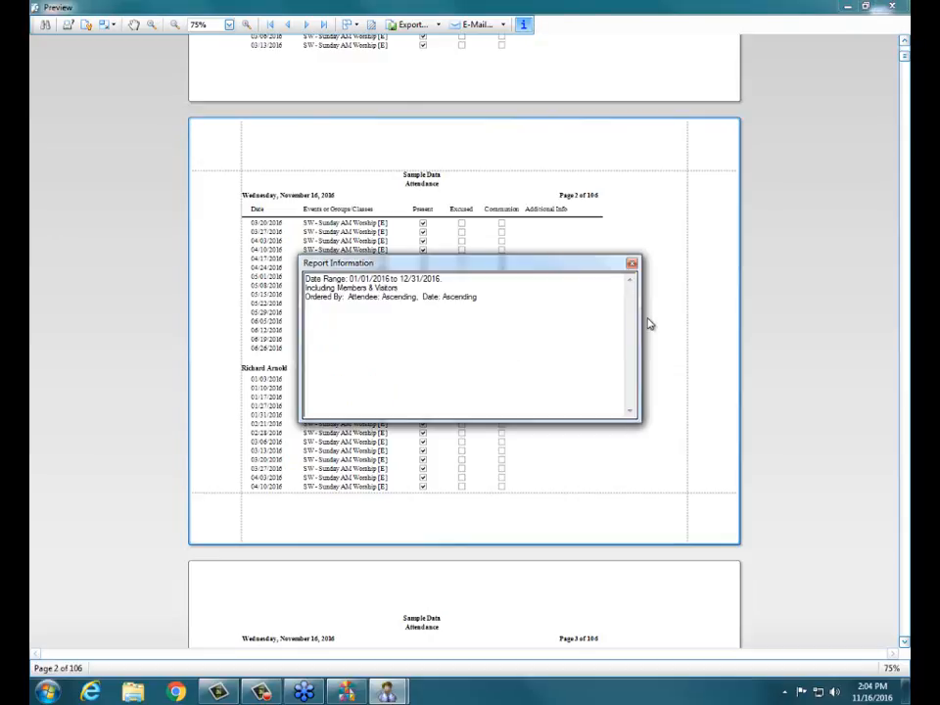
left_click(631, 263)
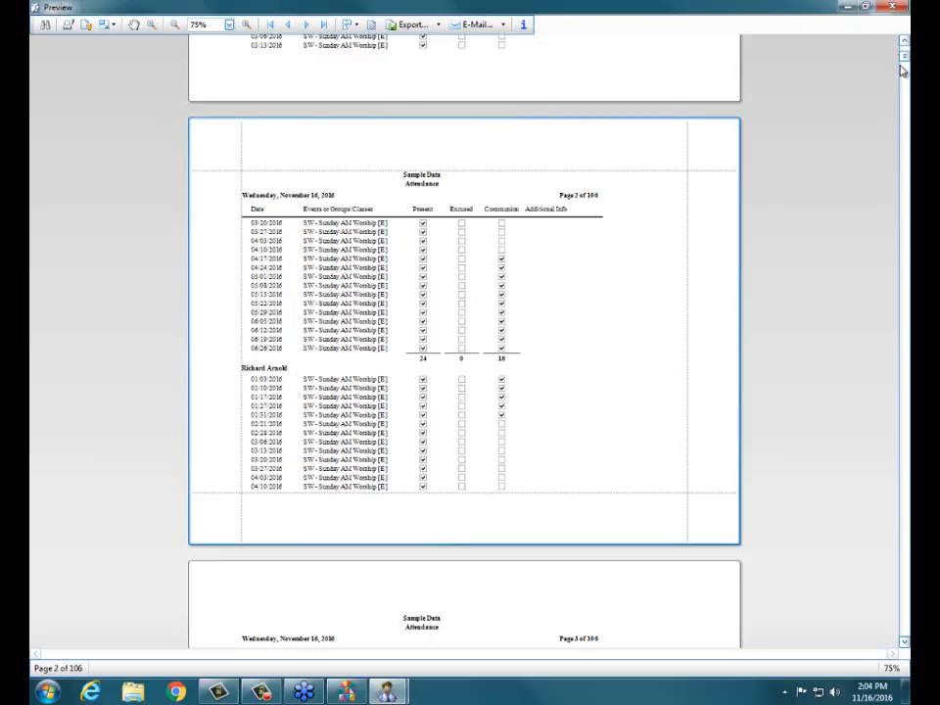
Examine the attendance totals and selection summary on the last pages of the report, and close the preview
left_click_drag(903, 56, 903, 644)
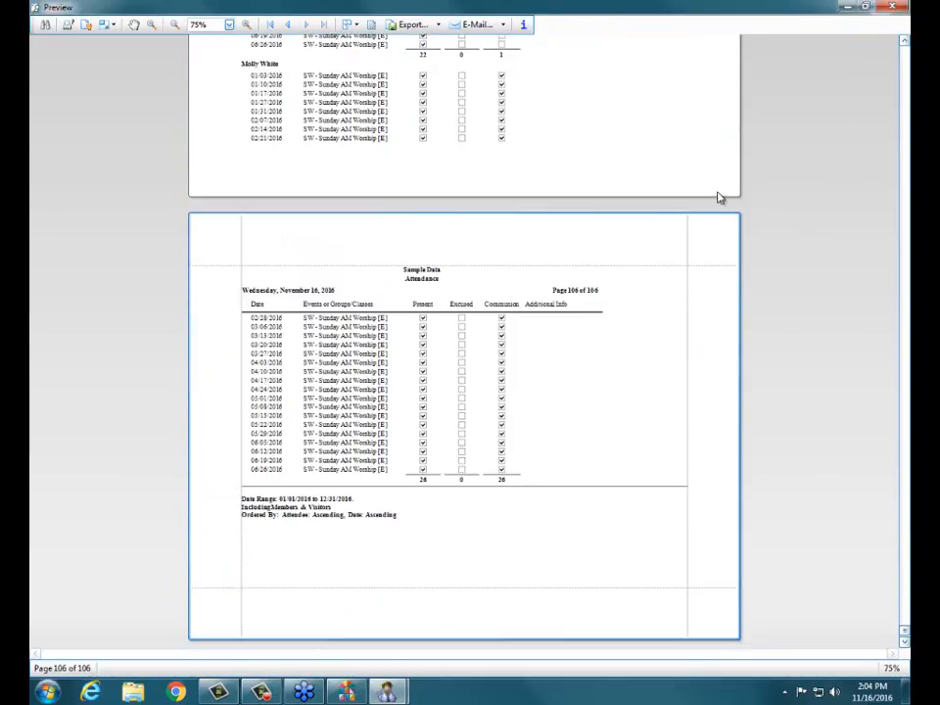
scroll(715, 200, "up", 3)
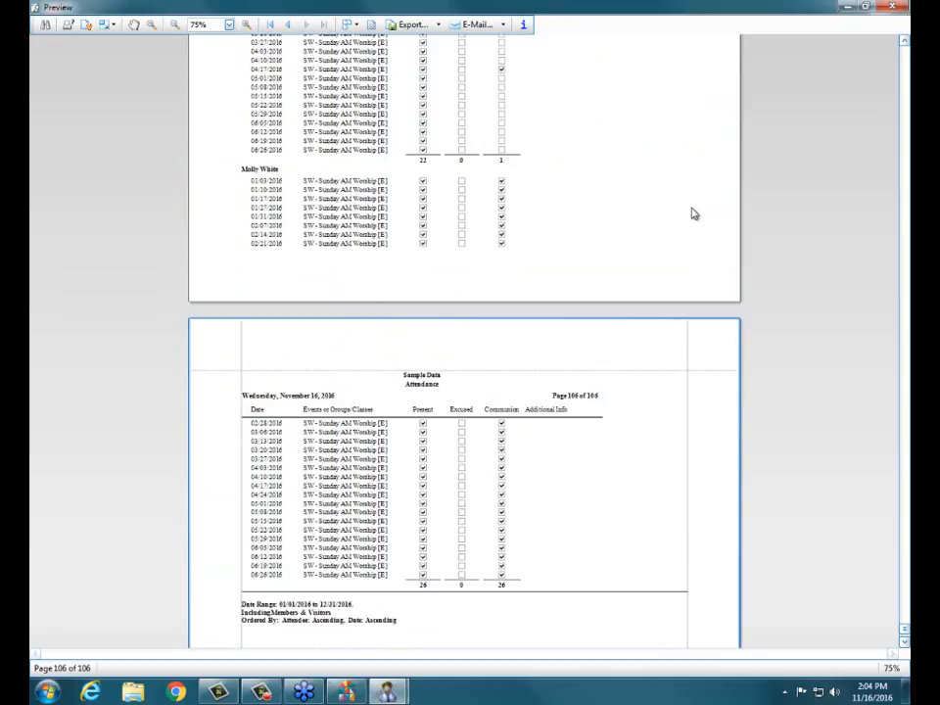
scroll(692, 214, "up", 6)
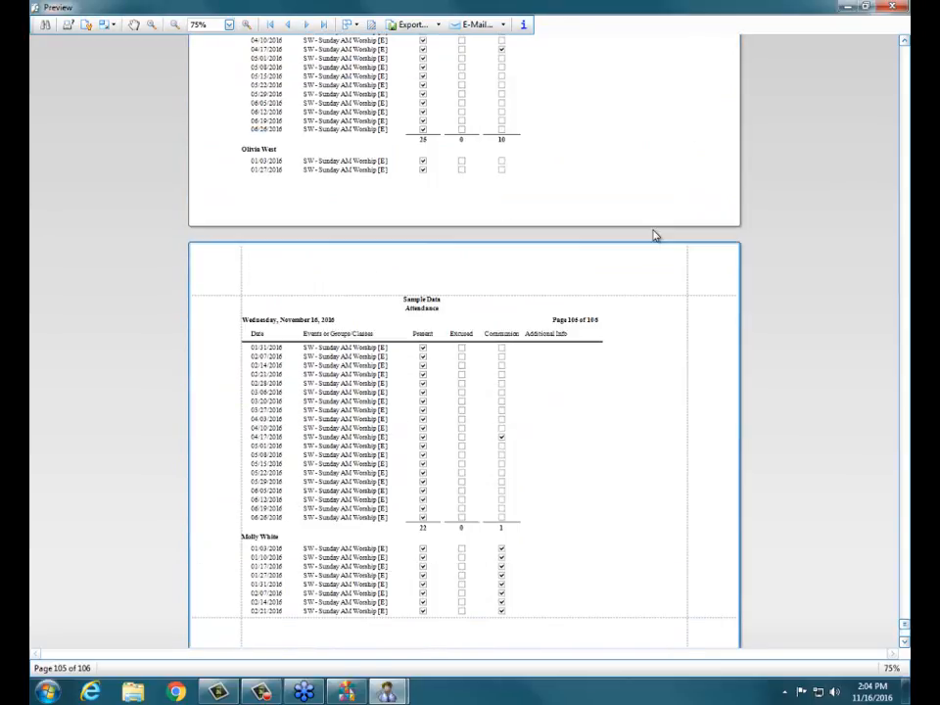
scroll(646, 245, "up", 1)
left_click_drag(409, 584, 503, 582)
left_click(551, 583)
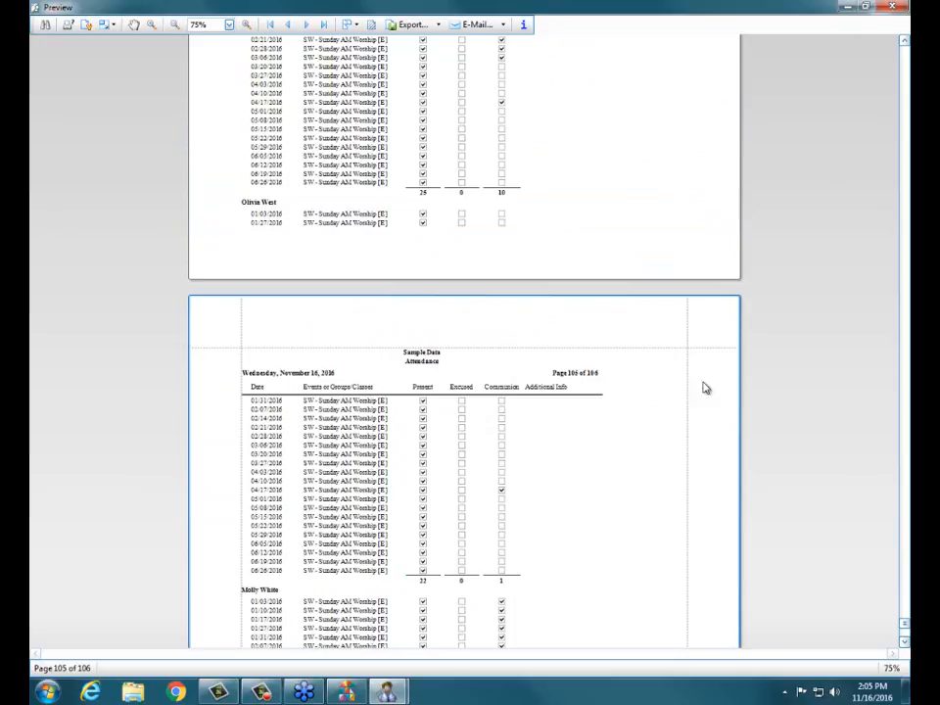
left_click(891, 8)
Filter the attendance list to the first attendee by name and preview that person's attendance report, closing it after viewing
left_click(202, 134)
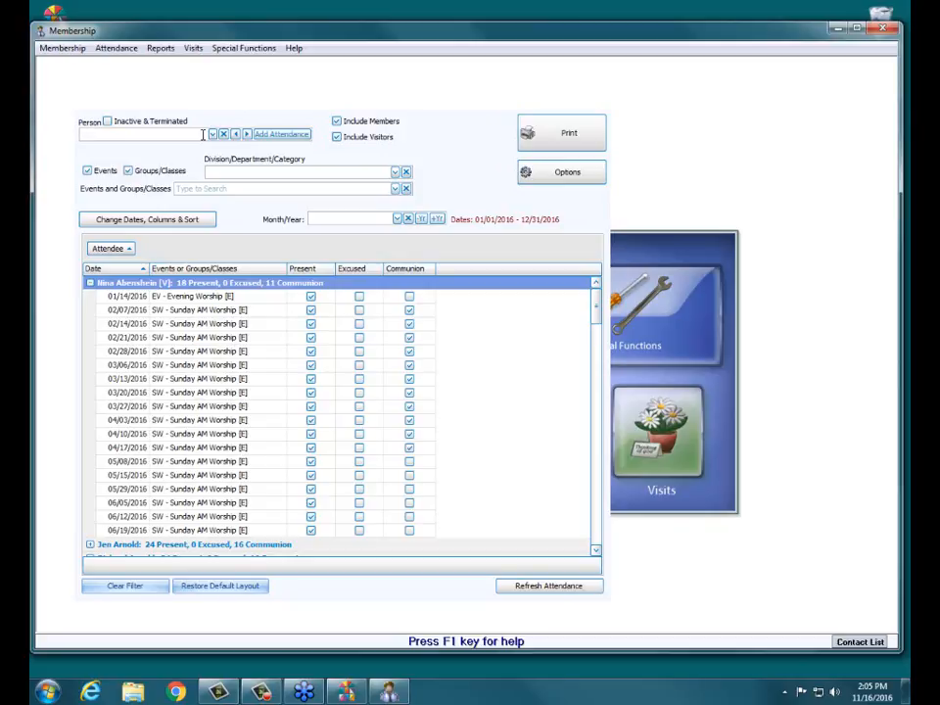
type("nin")
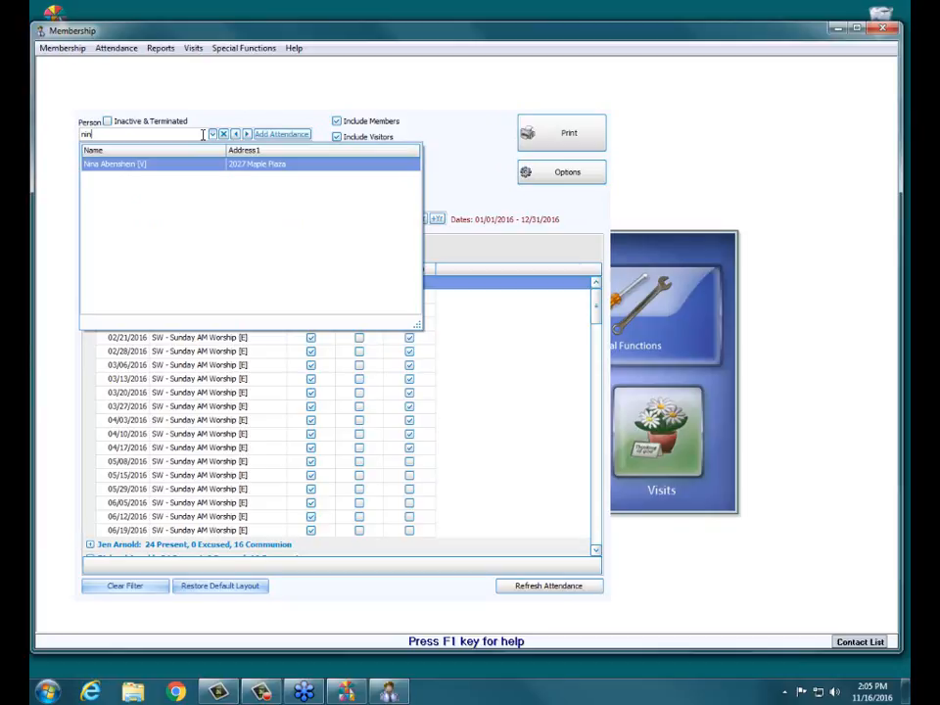
left_click(147, 164)
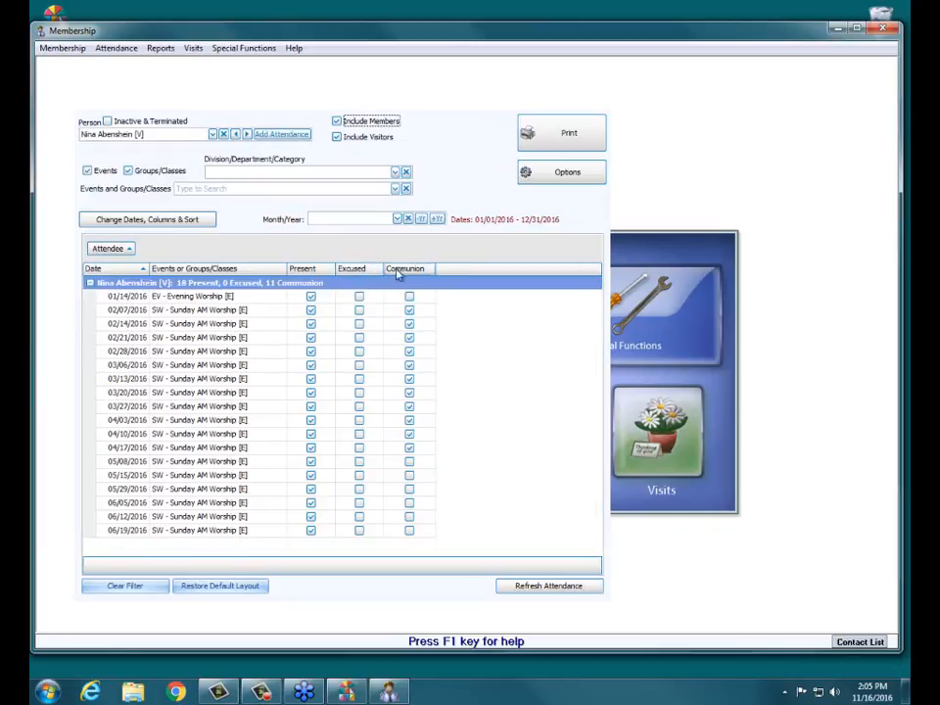
left_click(569, 133)
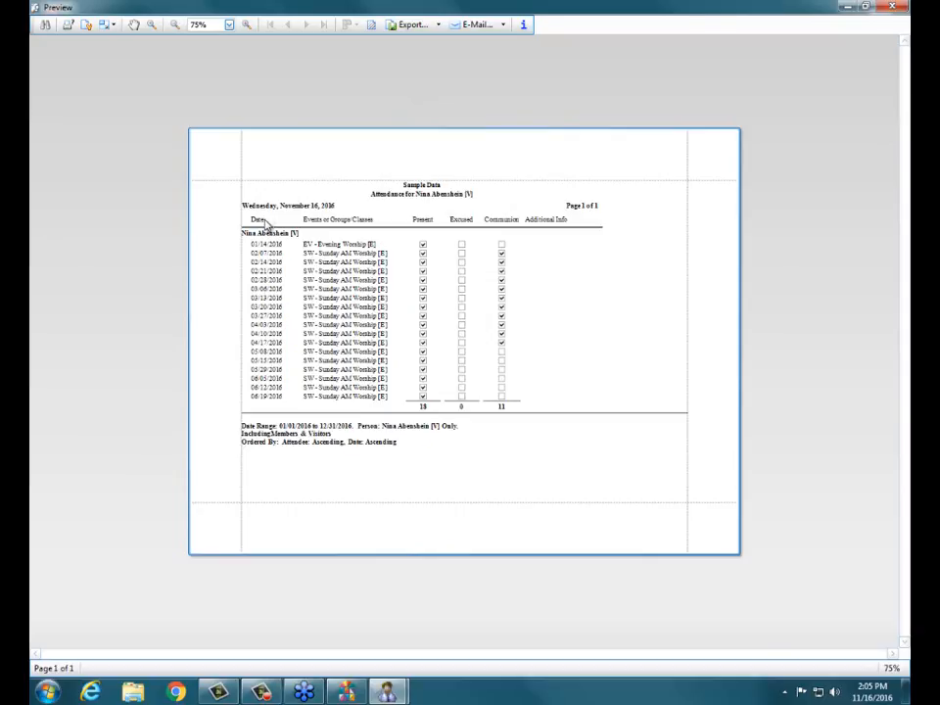
left_click(893, 9)
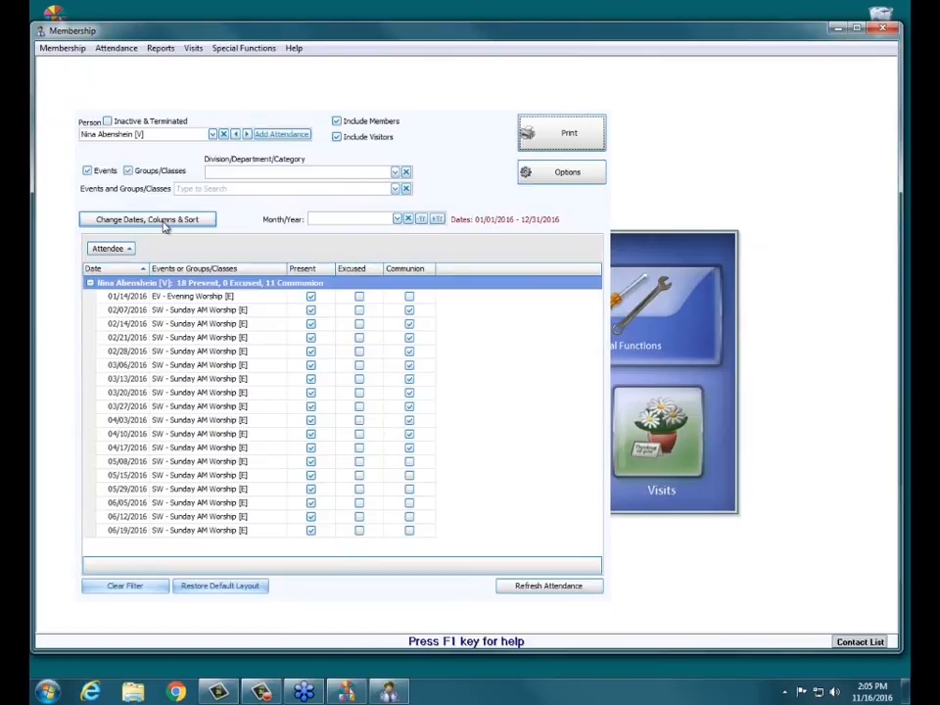
Filter the person's attendance records to the event SW - Sunday AM Worship
left_click(395, 189)
scroll(399, 245, "down", 1)
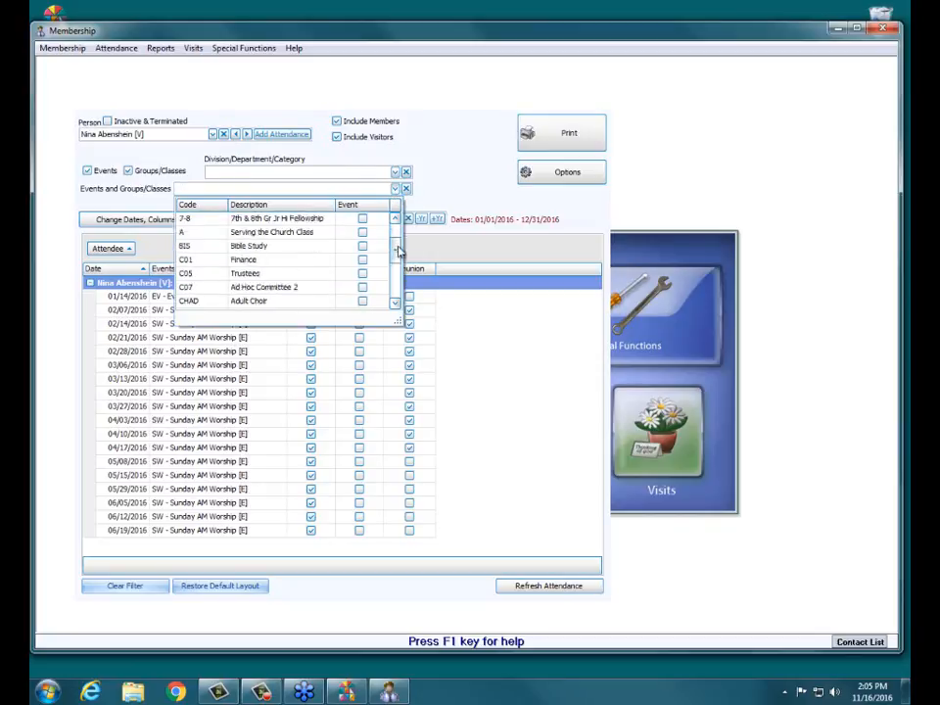
scroll(399, 251, "down", 3)
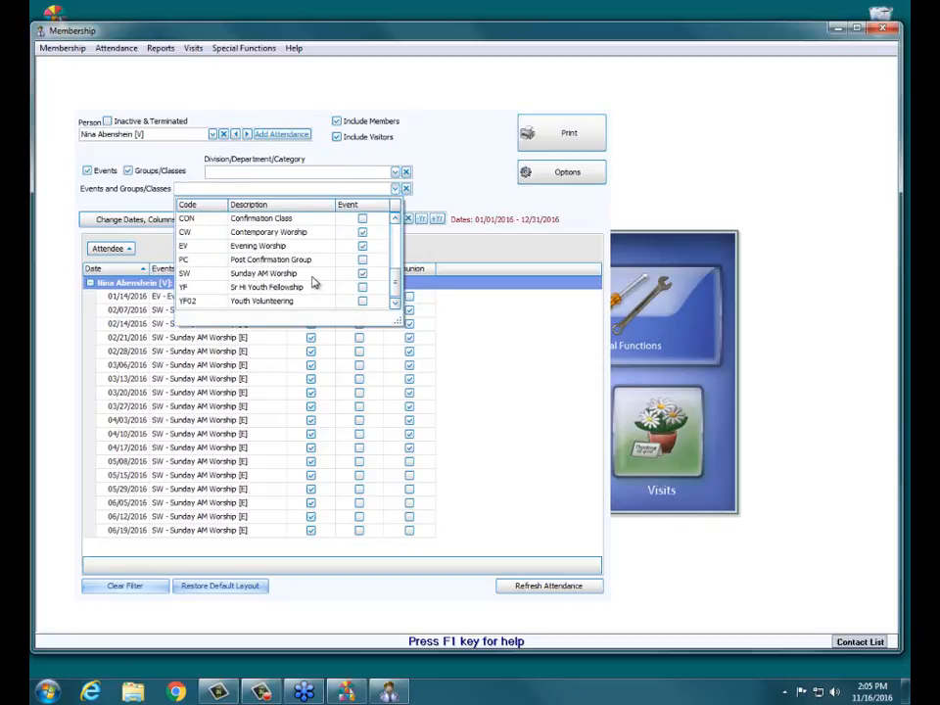
left_click(311, 274)
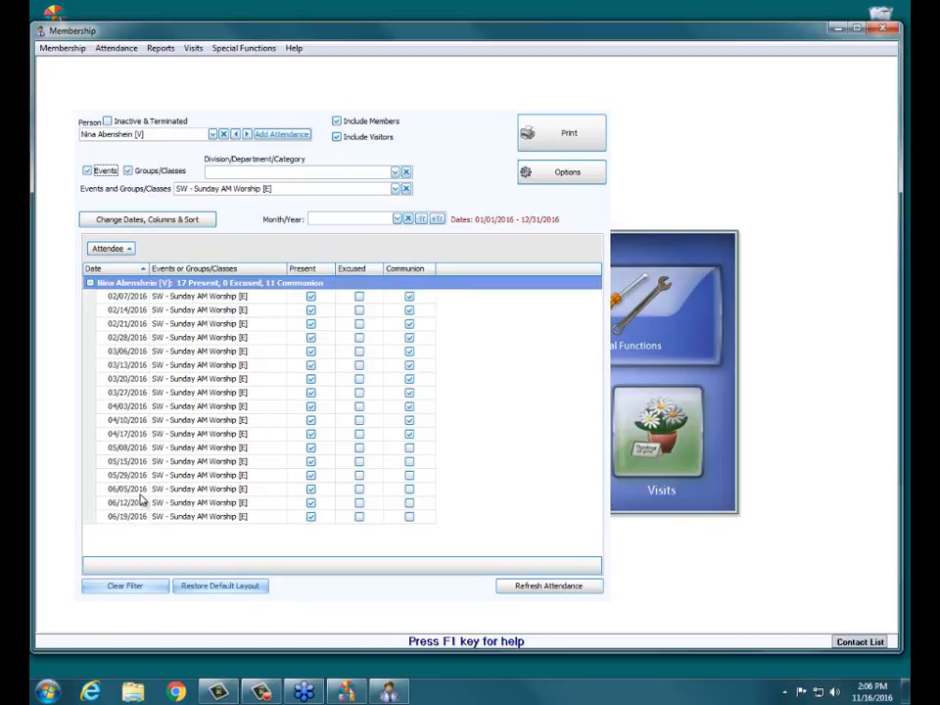
In the attendance grid and report setup, remove the Excused and Communion columns from the visible columns
left_click(182, 221)
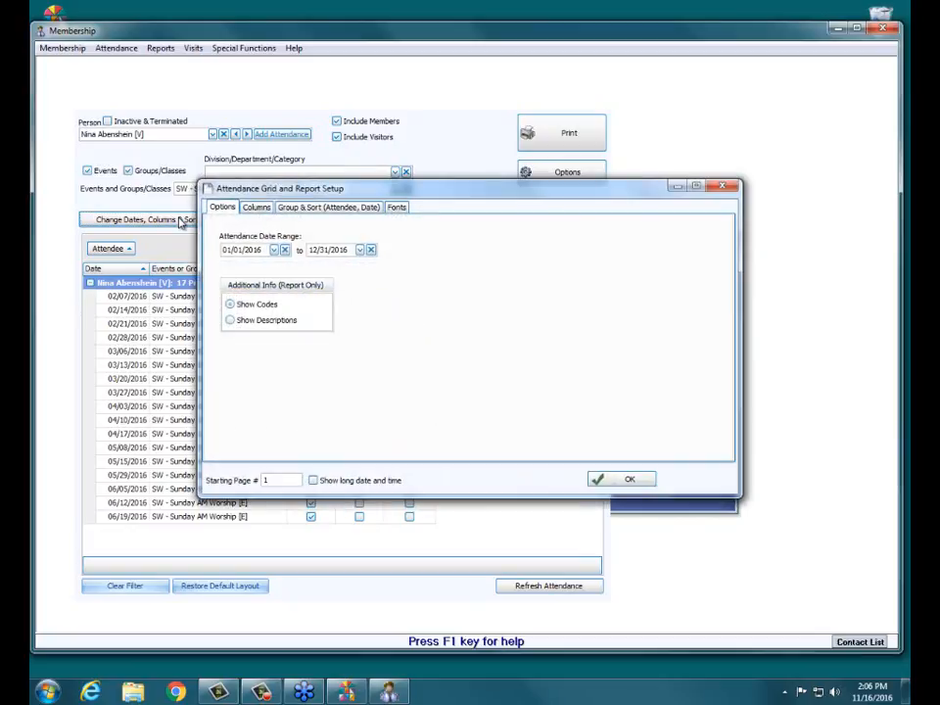
left_click_drag(304, 188, 402, 192)
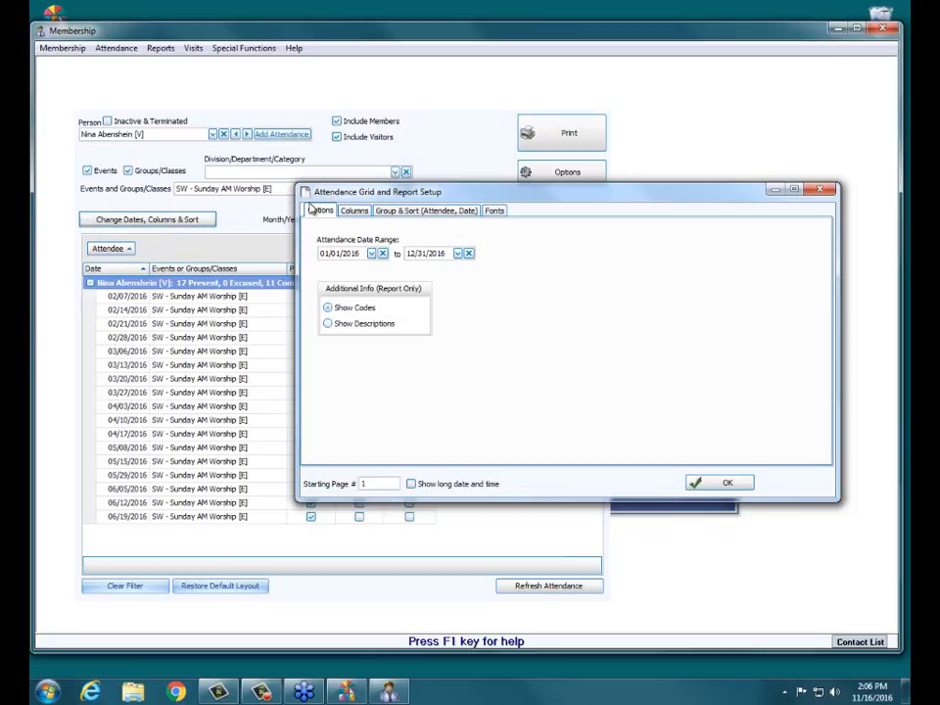
left_click_drag(325, 201, 293, 205)
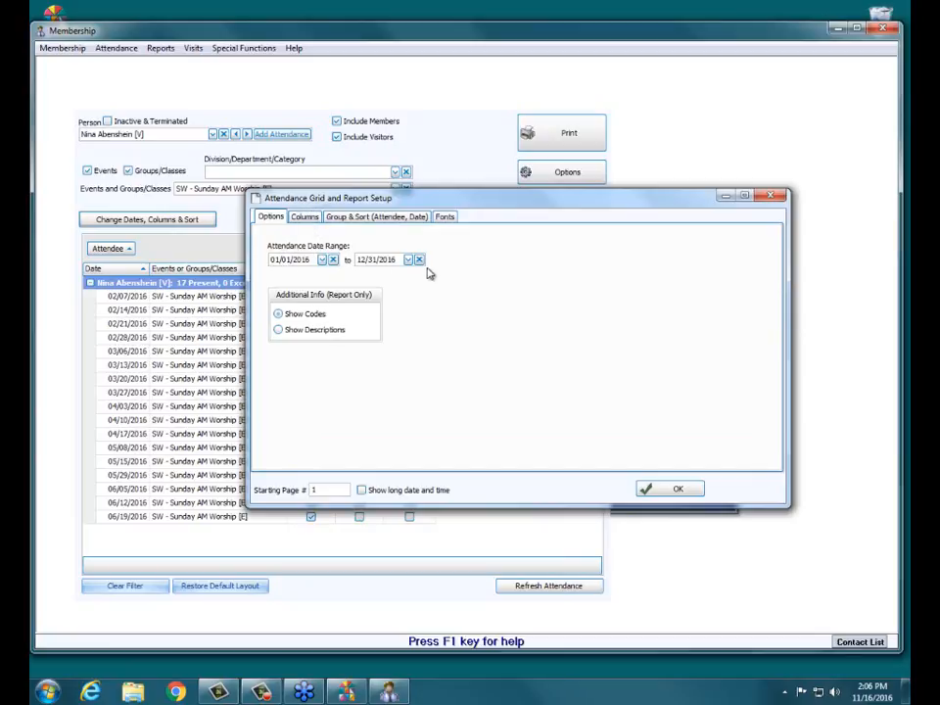
left_click(306, 218)
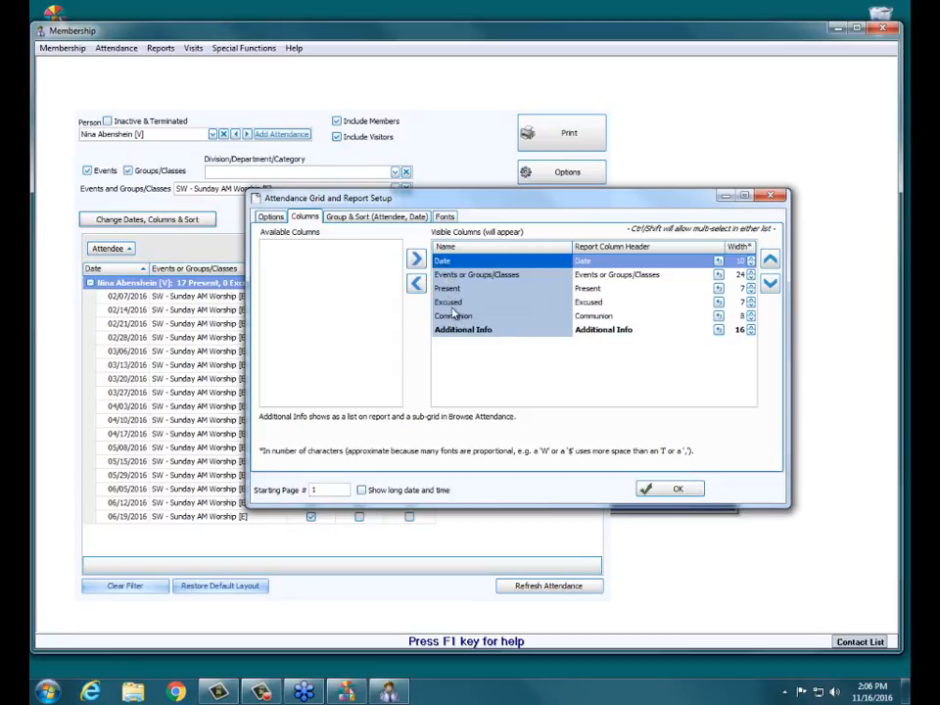
left_click(450, 304)
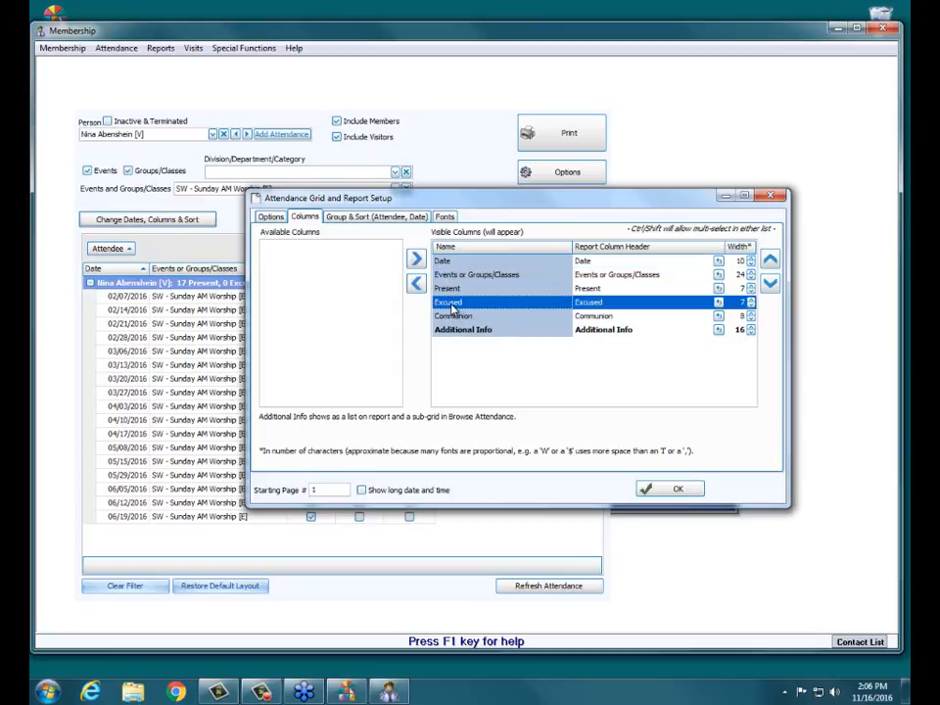
double_click(451, 305)
double_click(450, 306)
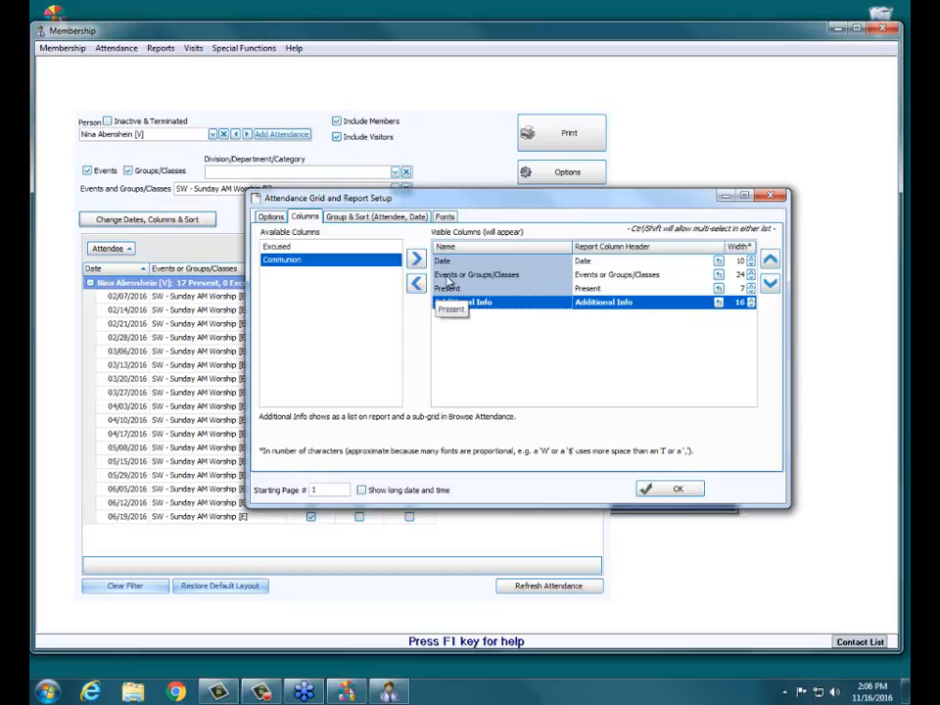
Set the end of the attendance date range to 03/31/2016 and apply the grid and report setup
left_click(367, 216)
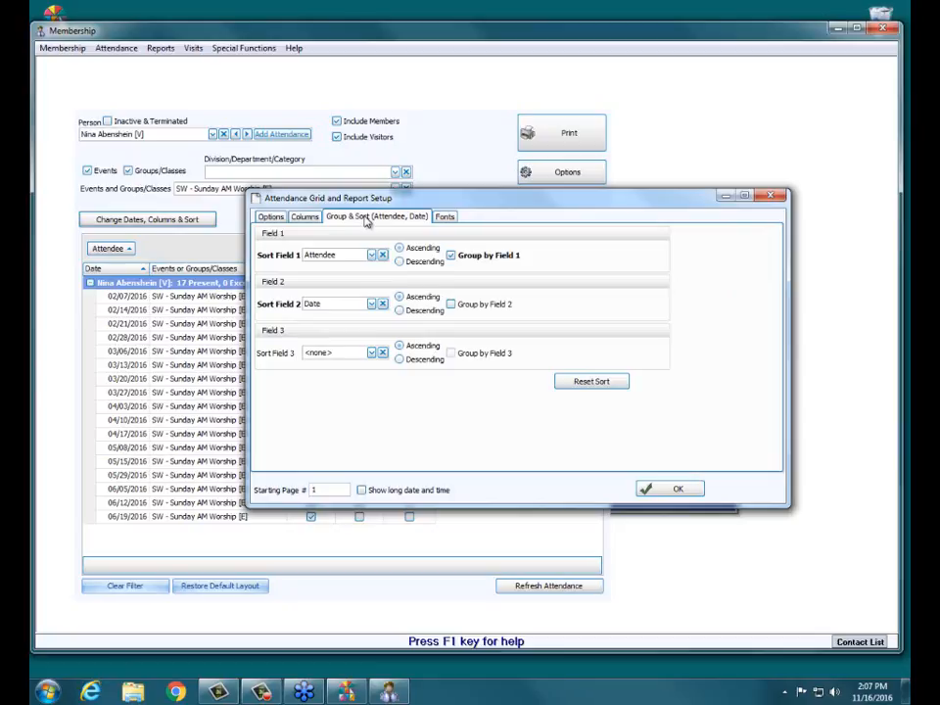
left_click(271, 217)
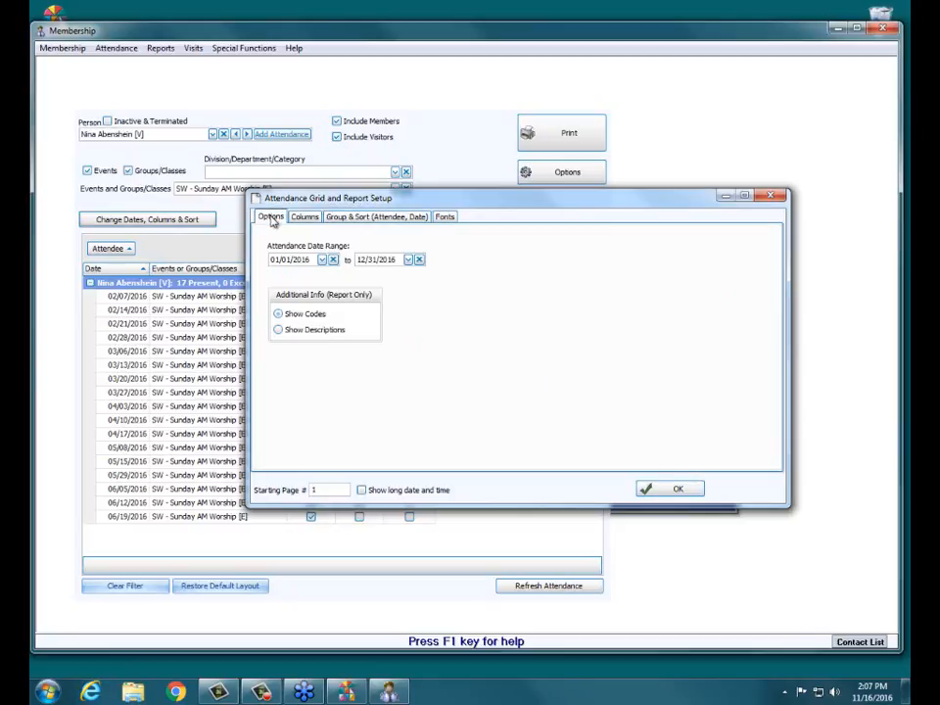
left_click(407, 260)
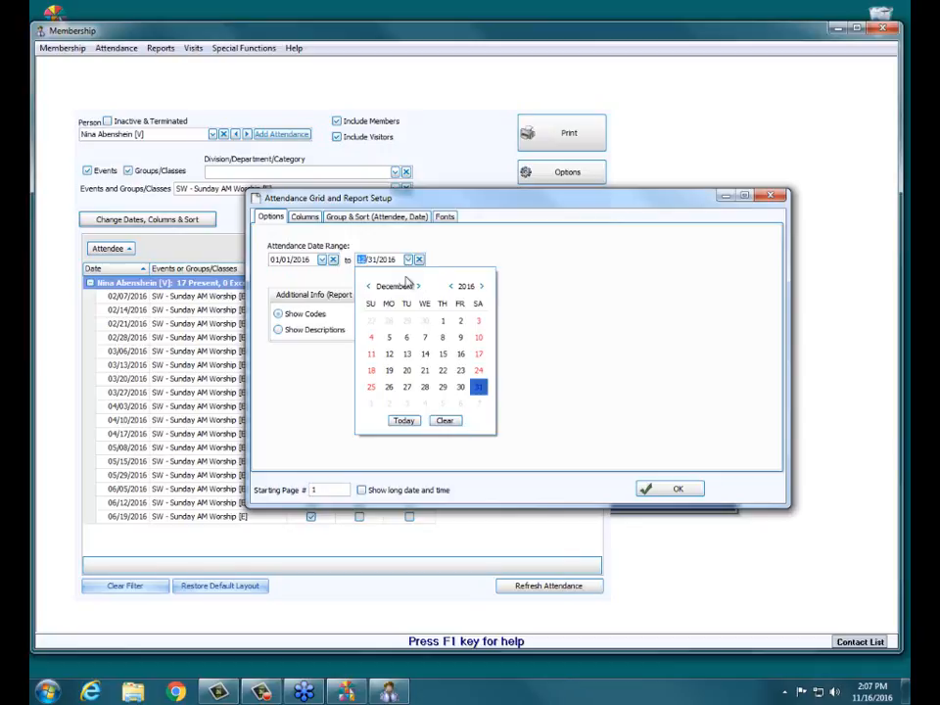
left_click(368, 286)
left_click(368, 286)
left_click(369, 286)
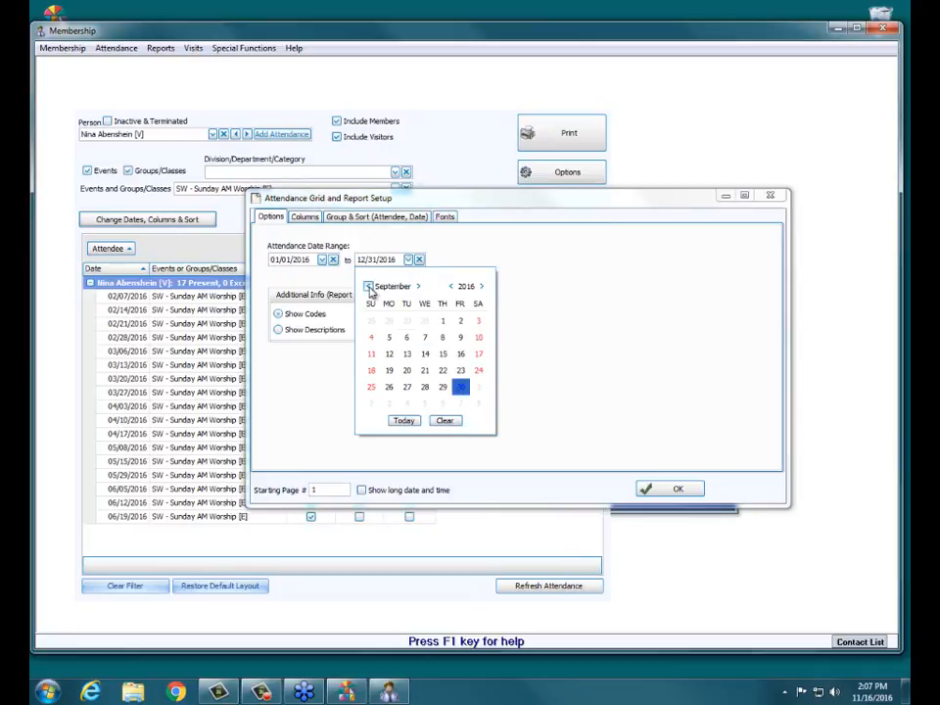
left_click(368, 286)
left_click(368, 285)
left_click(368, 286)
left_click(368, 286)
left_click(368, 286)
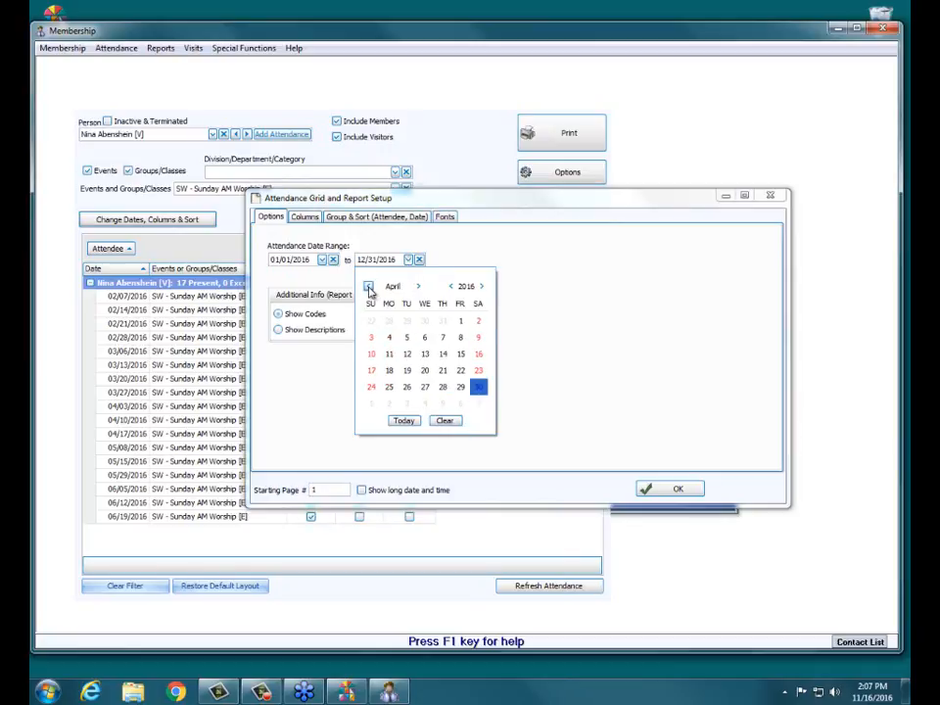
left_click(368, 286)
left_click(442, 387)
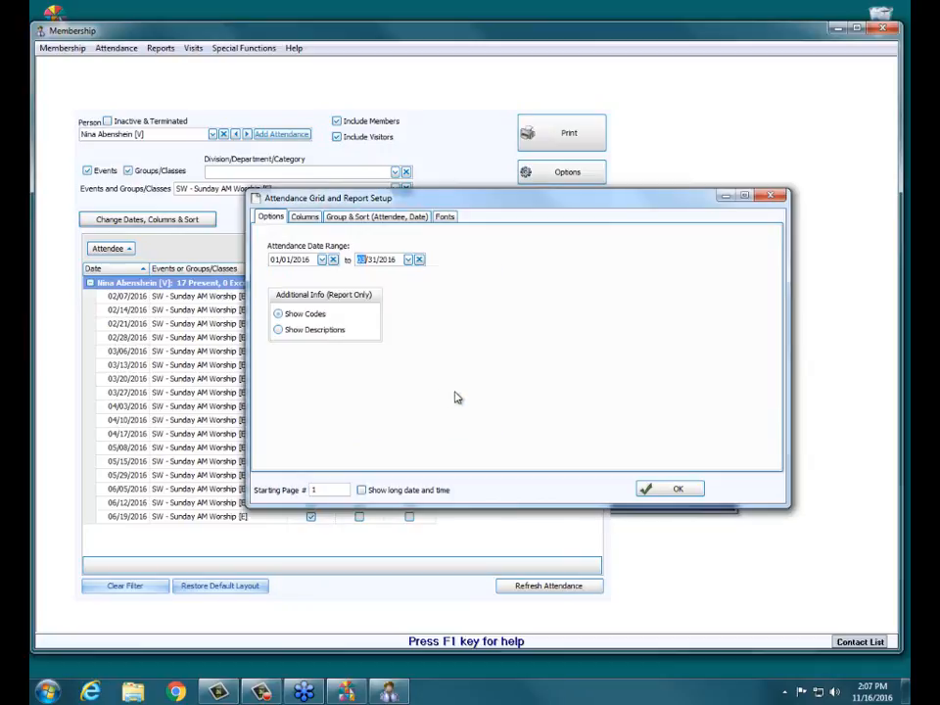
left_click(657, 491)
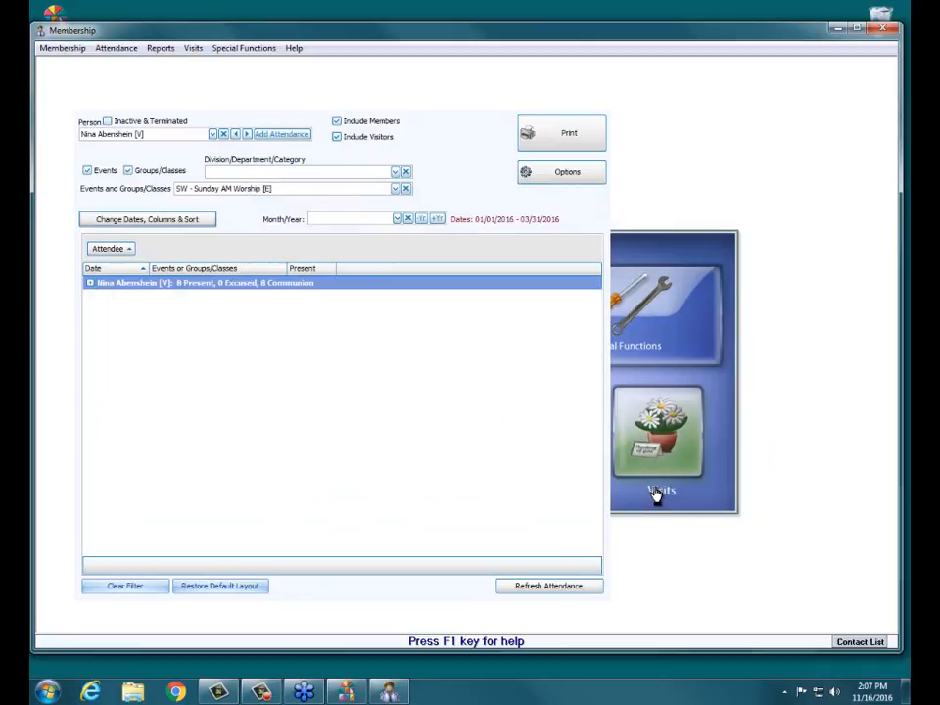
Review the filtered person's attendance dates, clear the person filter, view the second attendee's dates and close the attendance browser
left_click(90, 282)
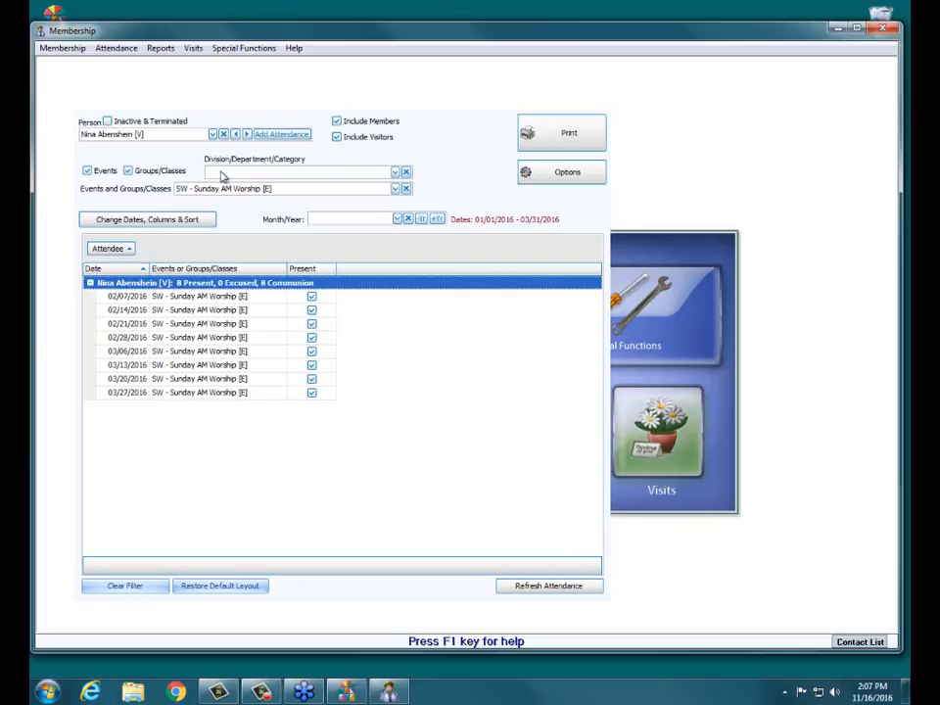
left_click(224, 134)
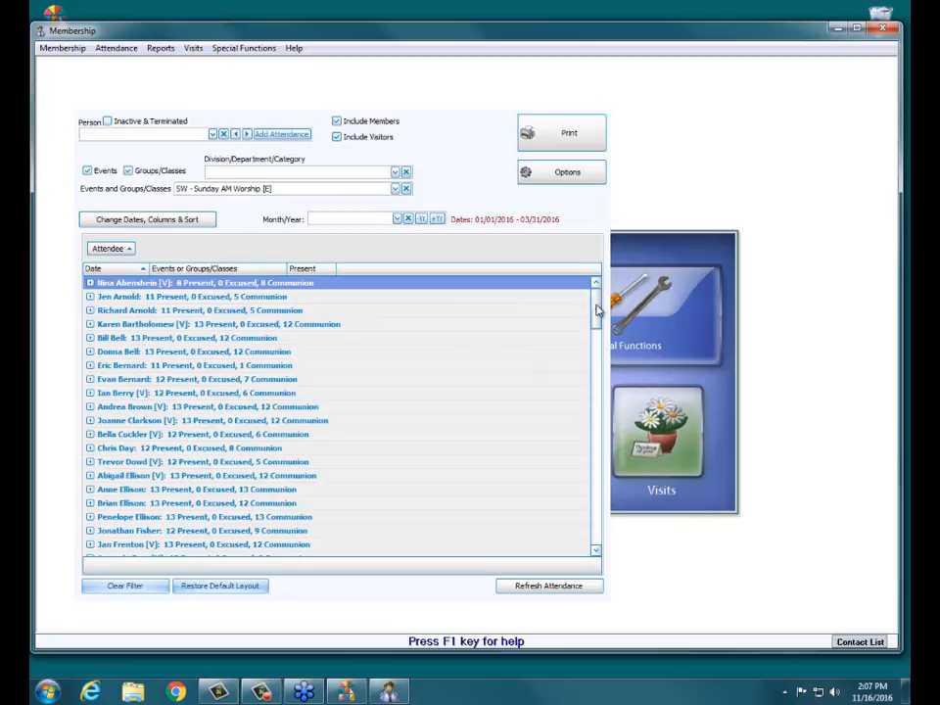
left_click(89, 297)
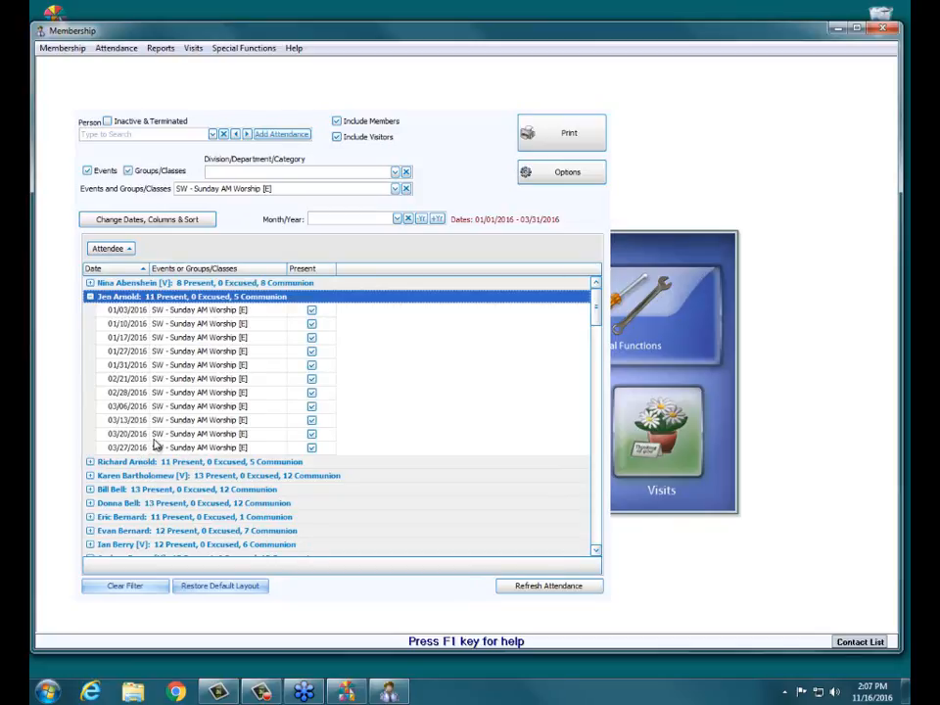
left_click(596, 96)
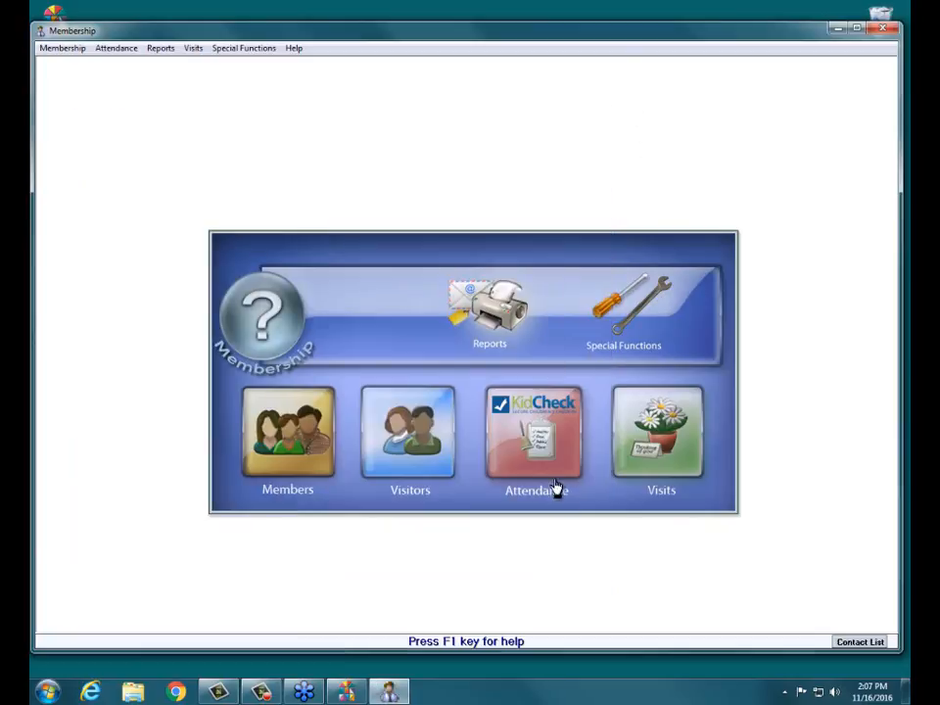
Open Attendance Entry and choose the event SW - Sunday AM Worship
left_click(540, 455)
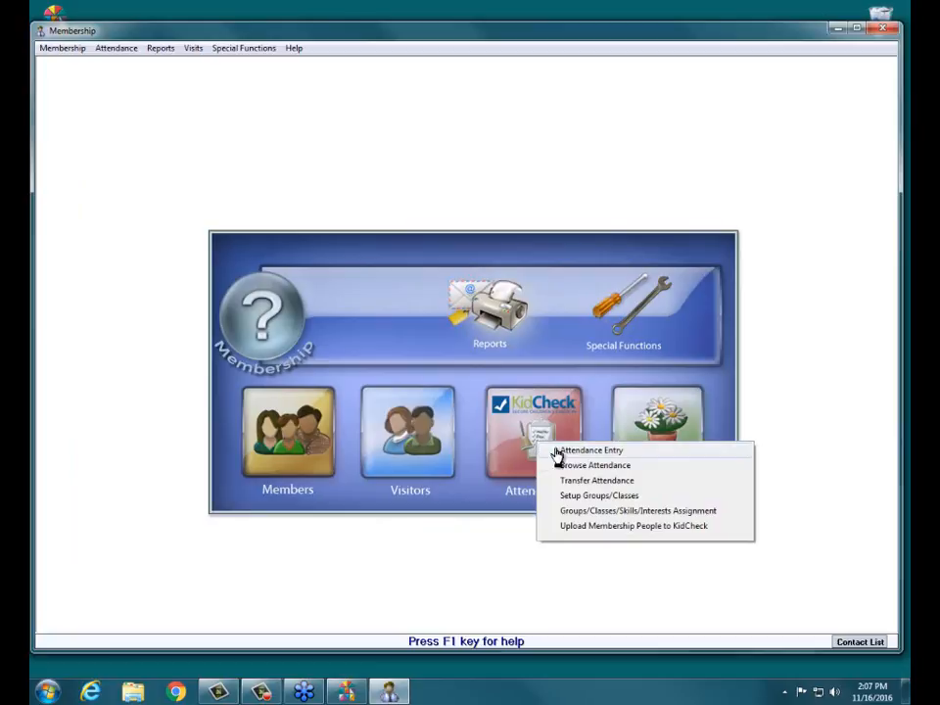
left_click(564, 452)
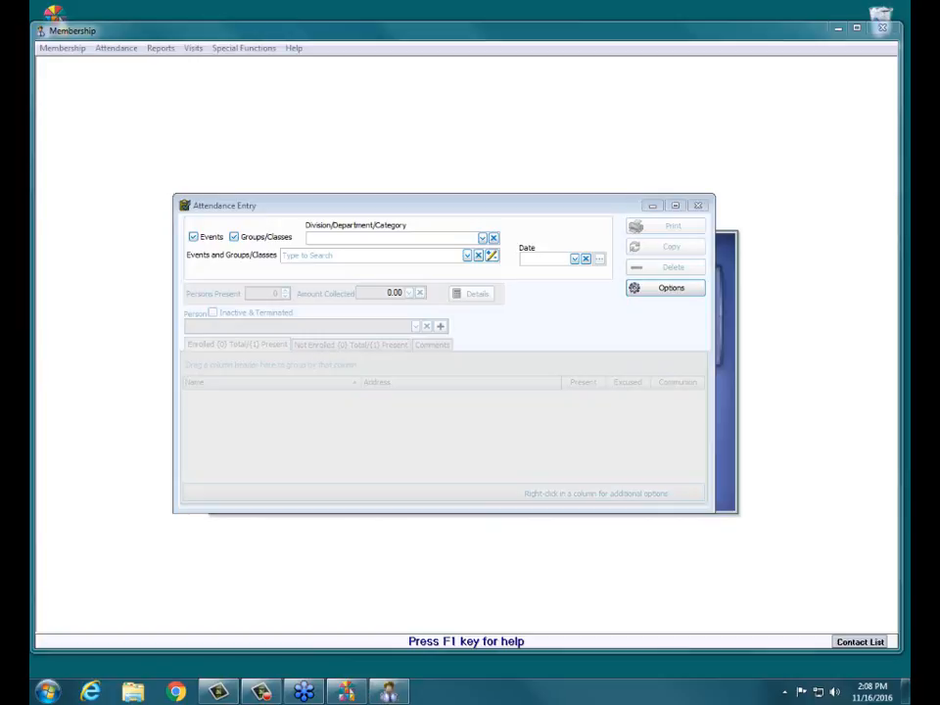
left_click(467, 257)
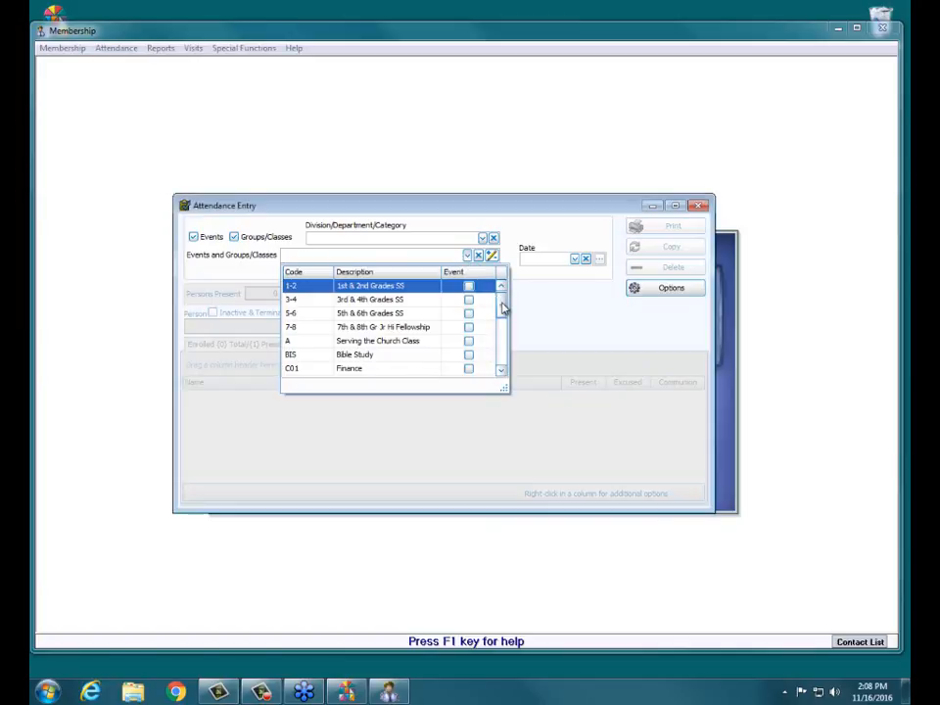
left_click_drag(503, 309, 512, 353)
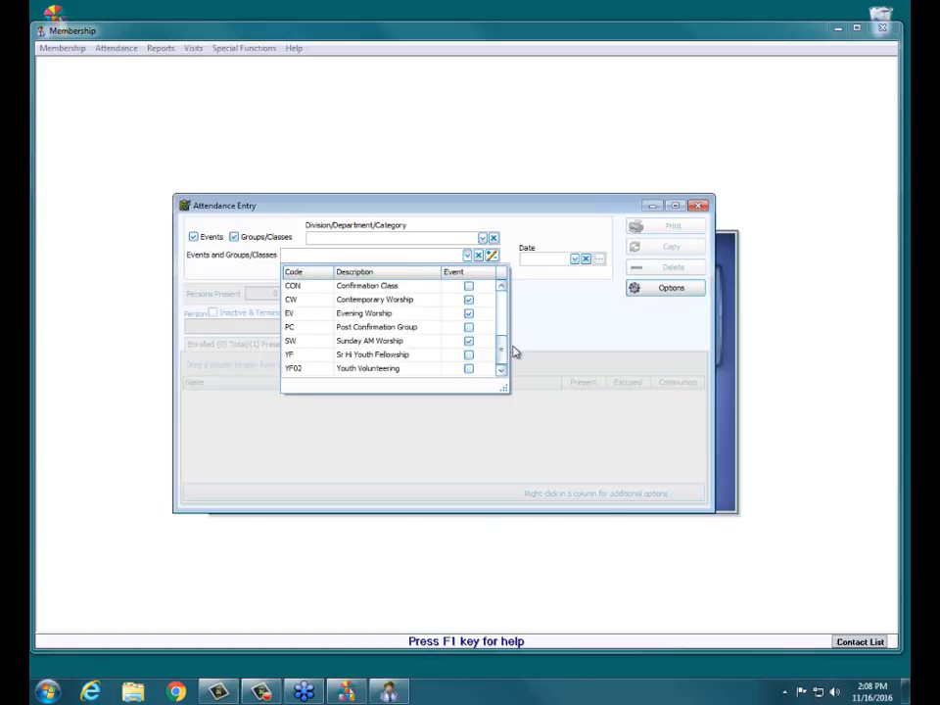
left_click(399, 342)
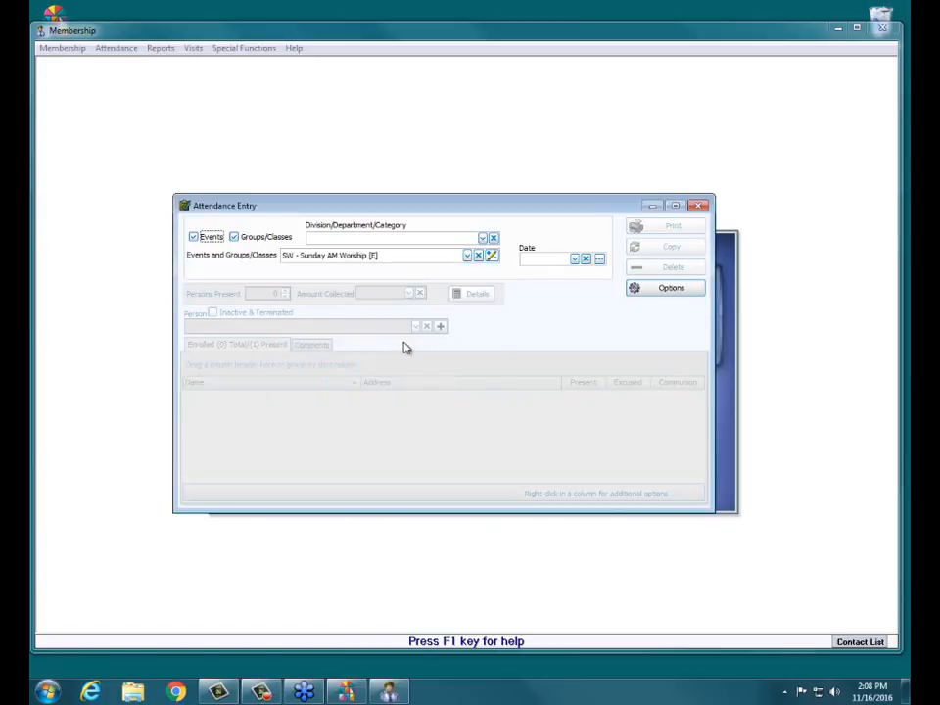
Set the attendance entry date to 01/27/2016 to load that day's Sunday AM Worship records
left_click(575, 261)
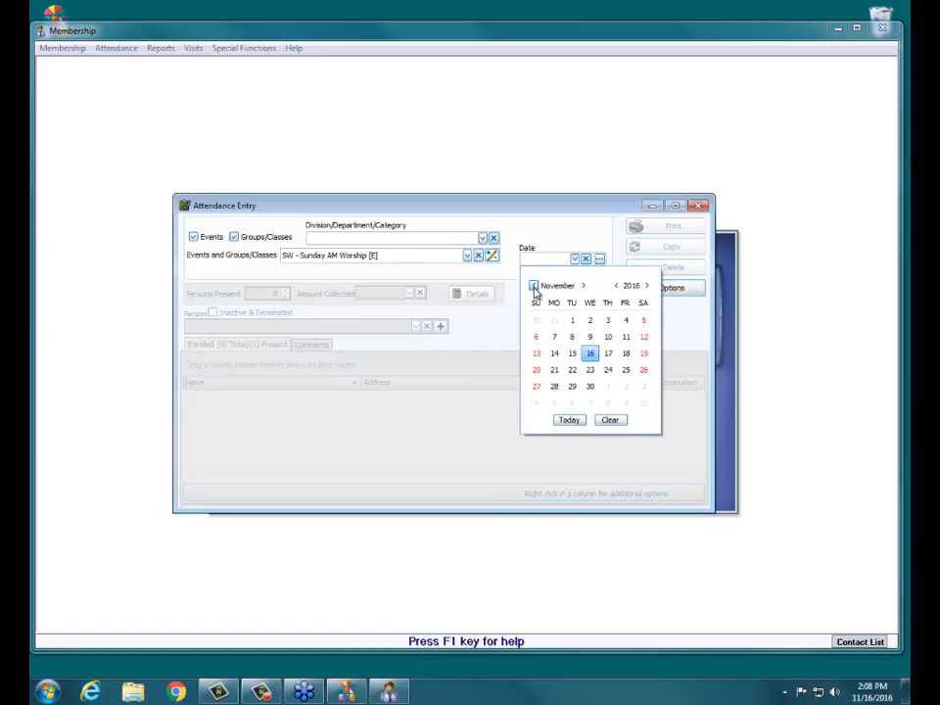
left_click(534, 287)
left_click(533, 287)
left_click(533, 287)
left_click(534, 287)
left_click(533, 287)
left_click(533, 287)
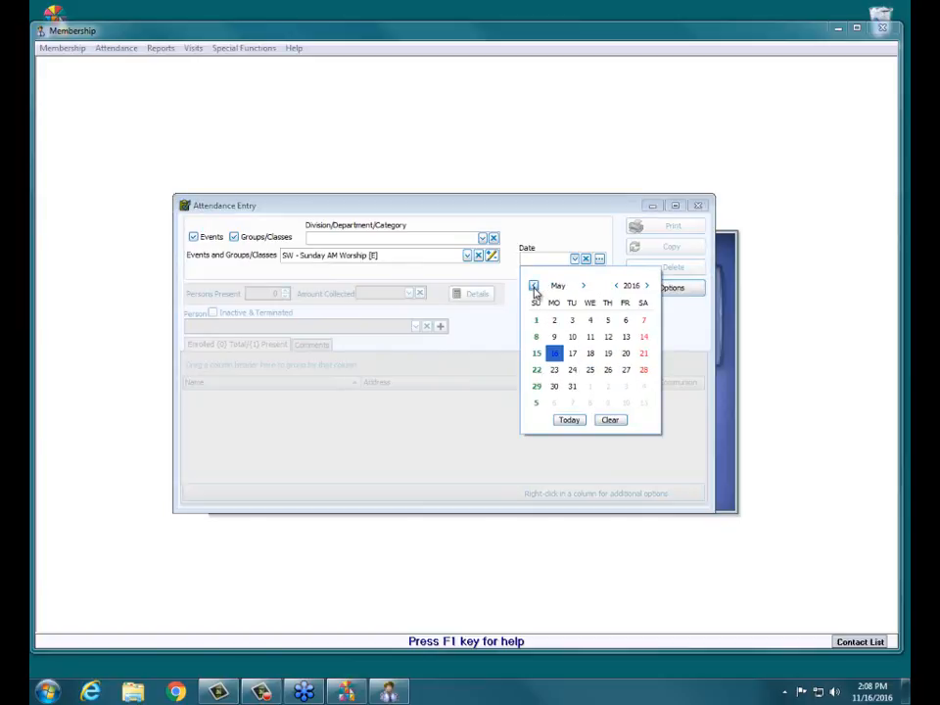
left_click(533, 287)
left_click(534, 287)
left_click(533, 286)
left_click(534, 287)
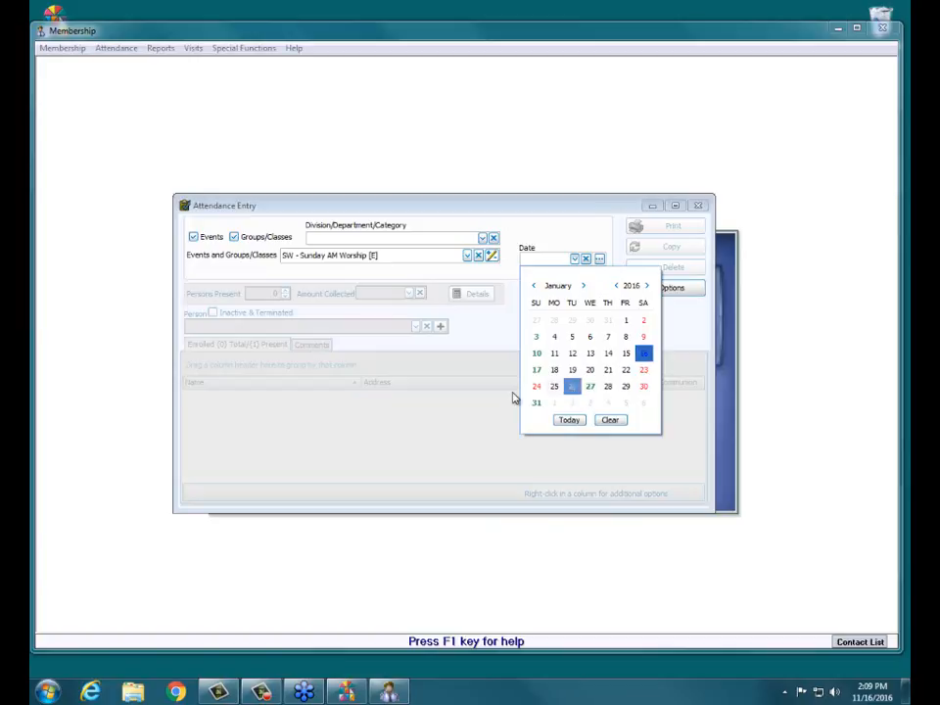
left_click(591, 388)
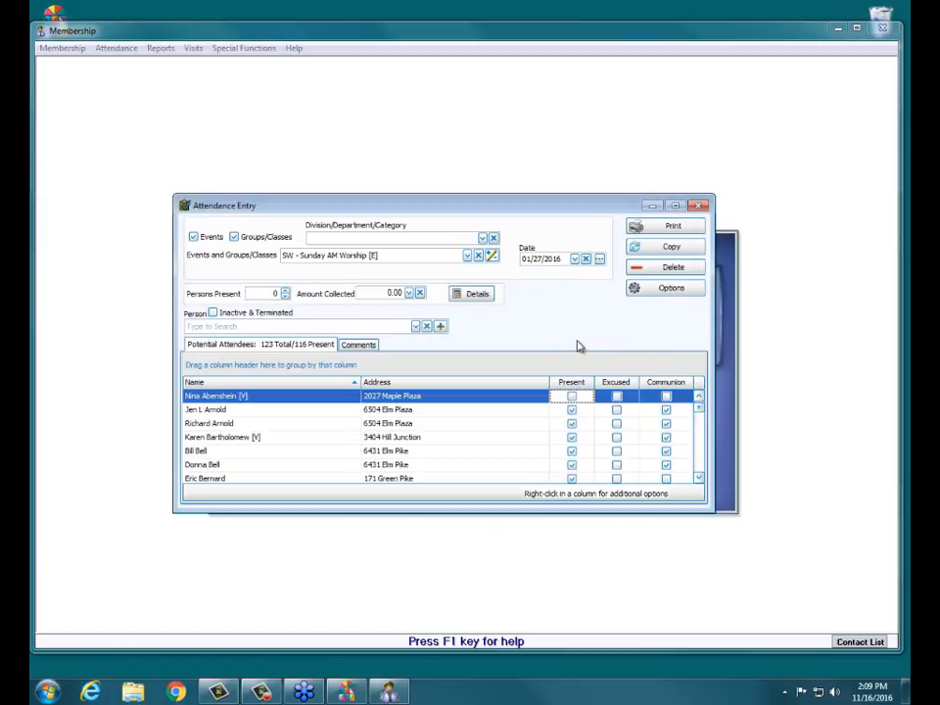
Enlarge the attendance entry window, unmark the second through fifth attendees as Present, and mark the second through fourth Present again
left_click_drag(487, 509, 487, 595)
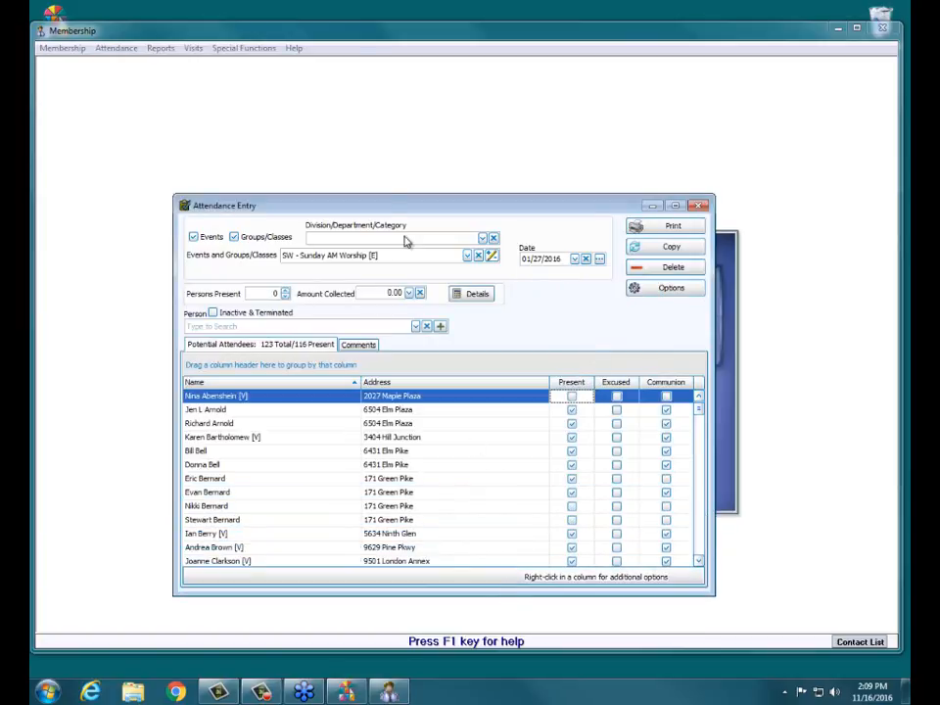
left_click_drag(424, 199, 415, 93)
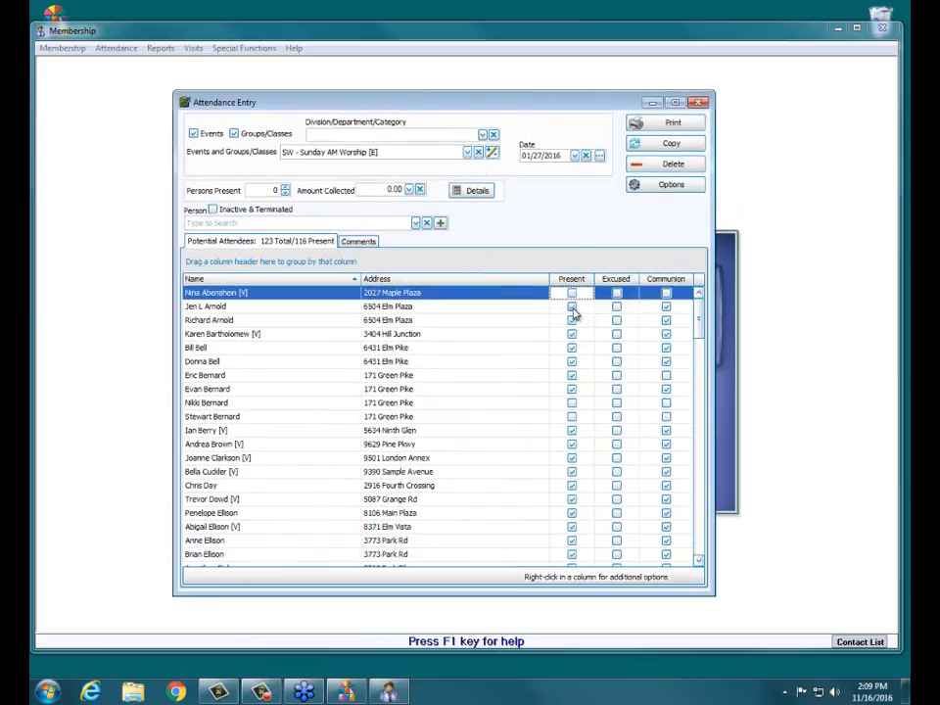
left_click(571, 306)
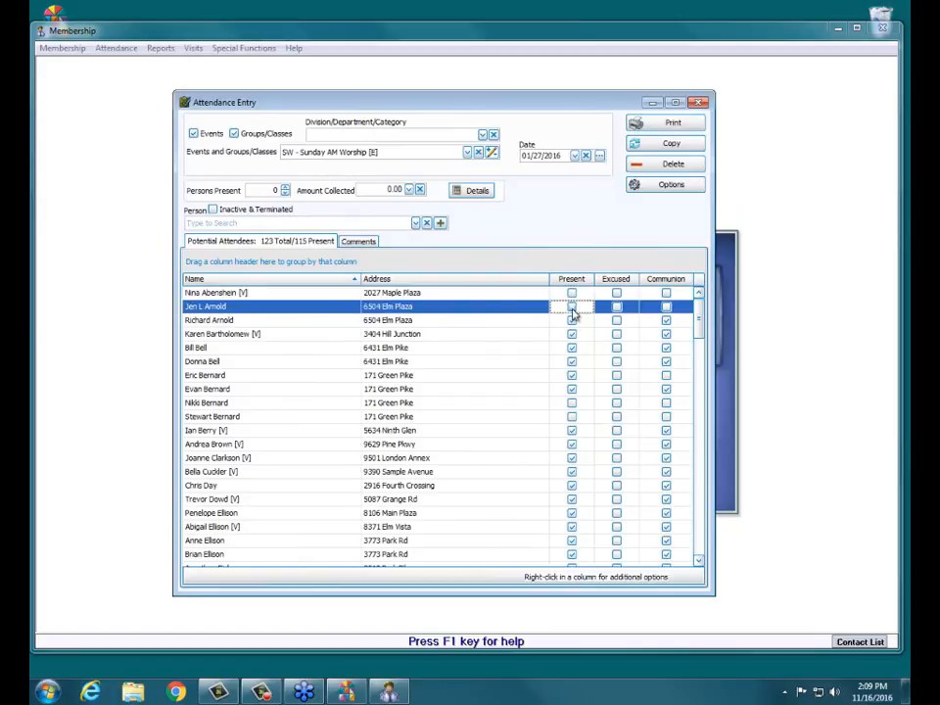
left_click(572, 320)
left_click(572, 334)
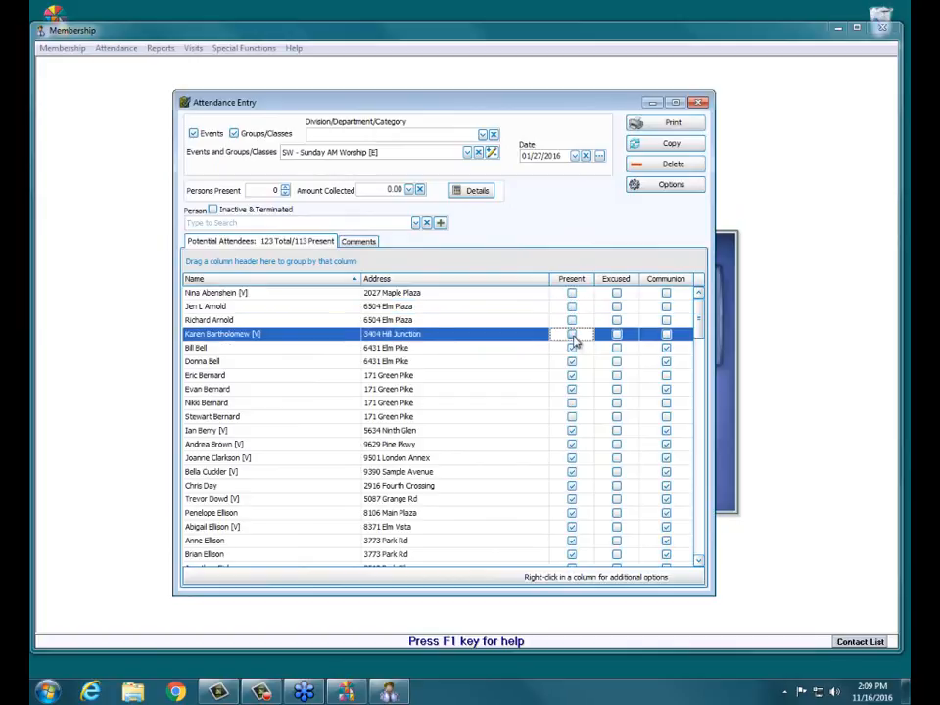
left_click(572, 348)
left_click(572, 307)
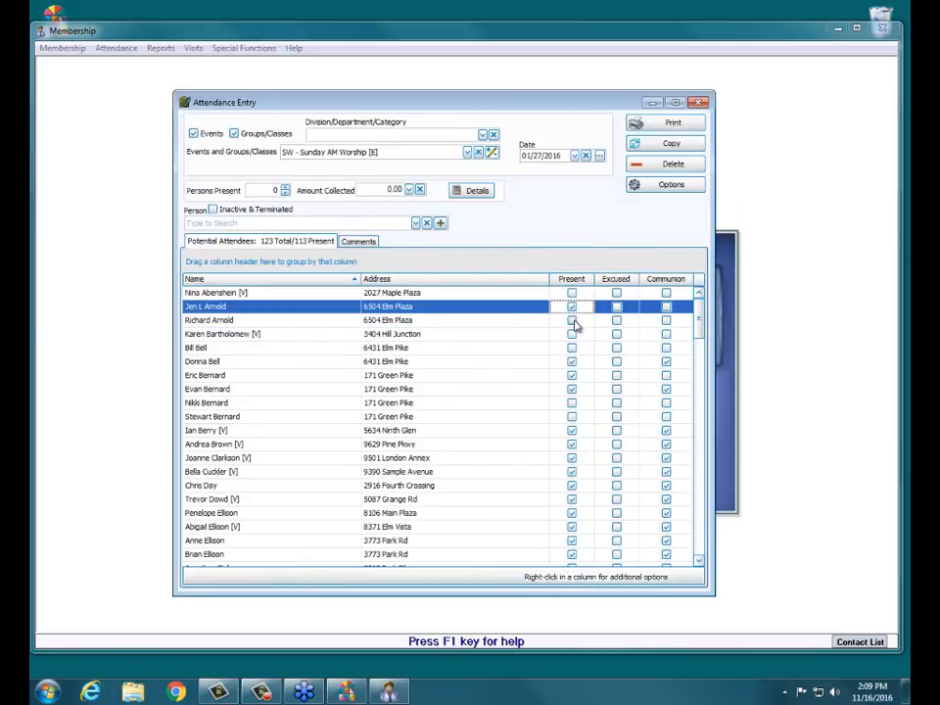
left_click(572, 320)
left_click(572, 334)
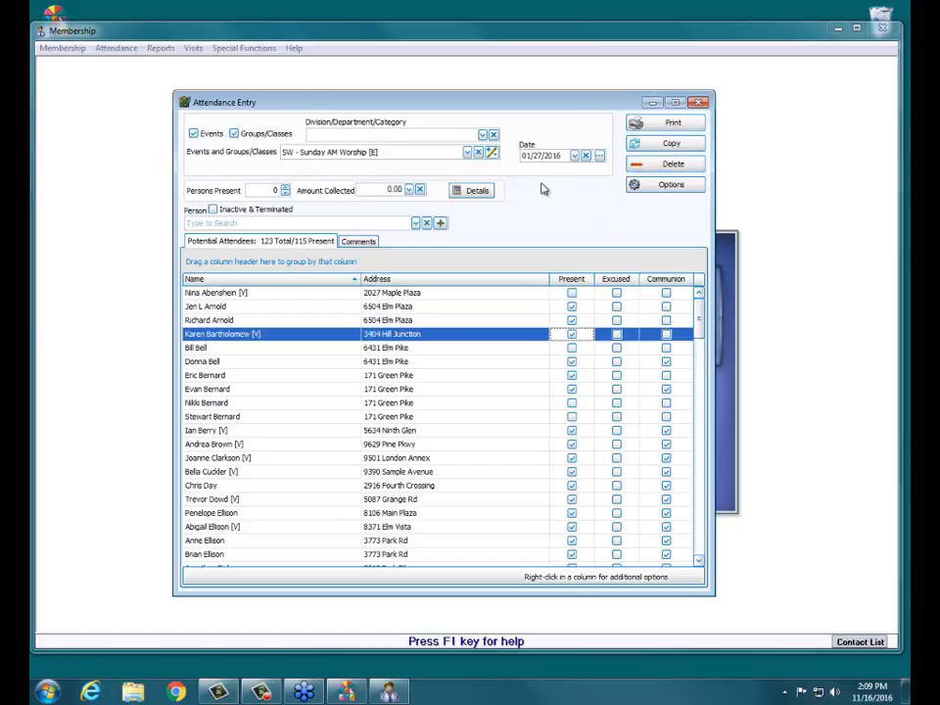
Copy the 01/27/2016 Sunday AM Worship attendance to 01/24/2016, with the option to delete the 01/27/2016 attendance after copying
left_click(670, 145)
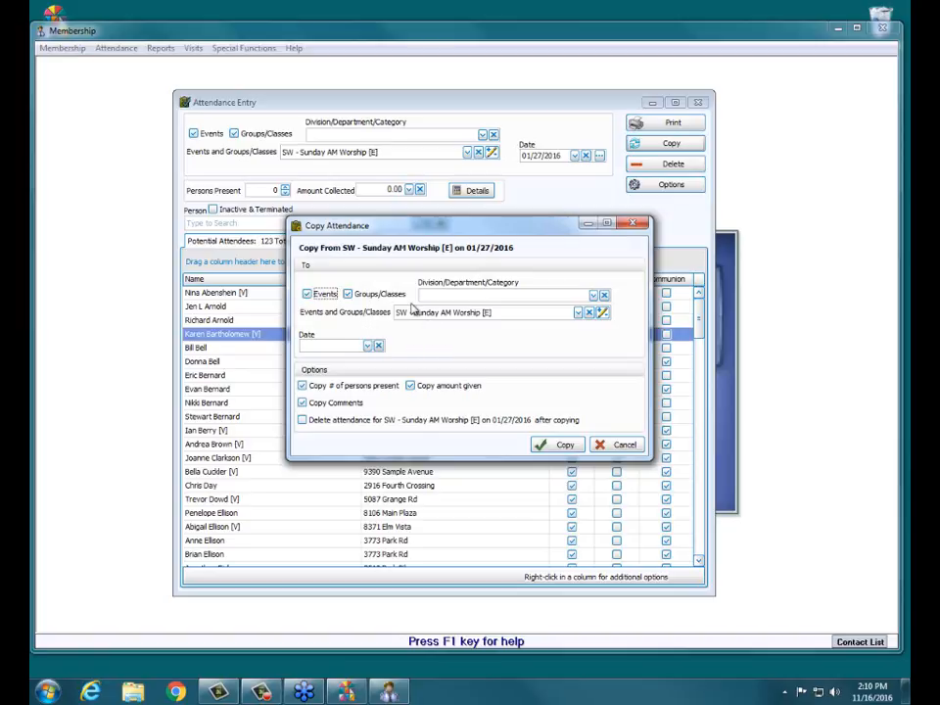
left_click(367, 347)
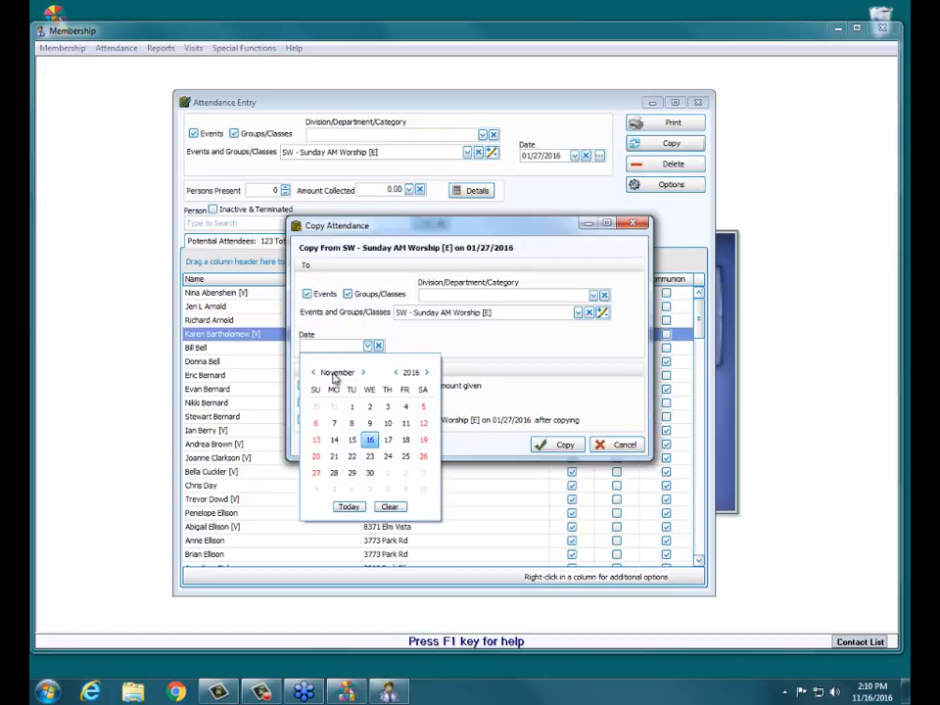
left_click(364, 373)
left_click(364, 373)
left_click(395, 372)
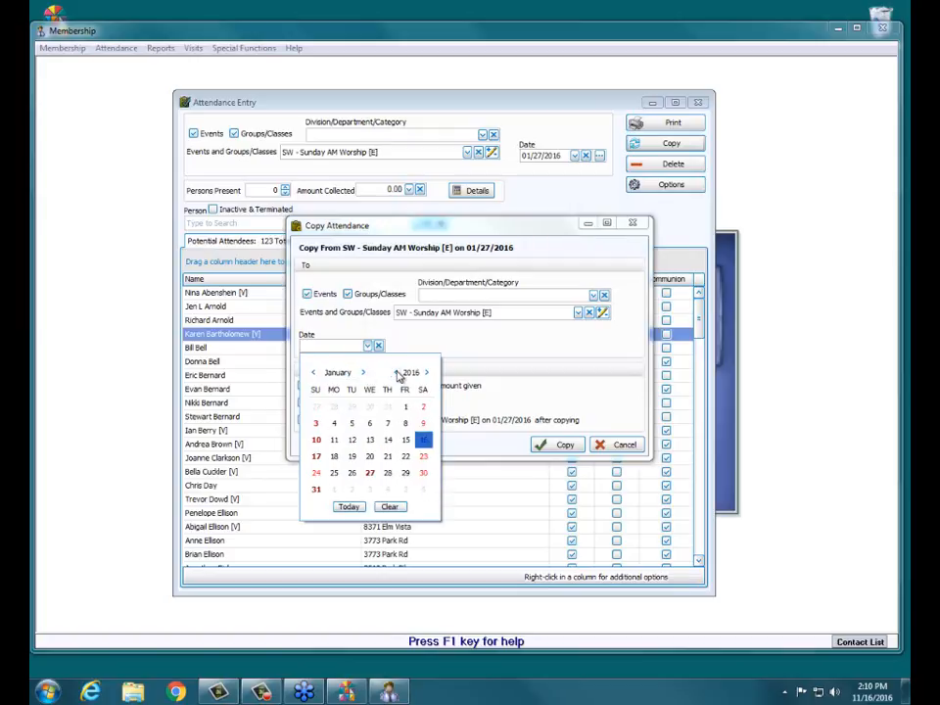
left_click(316, 474)
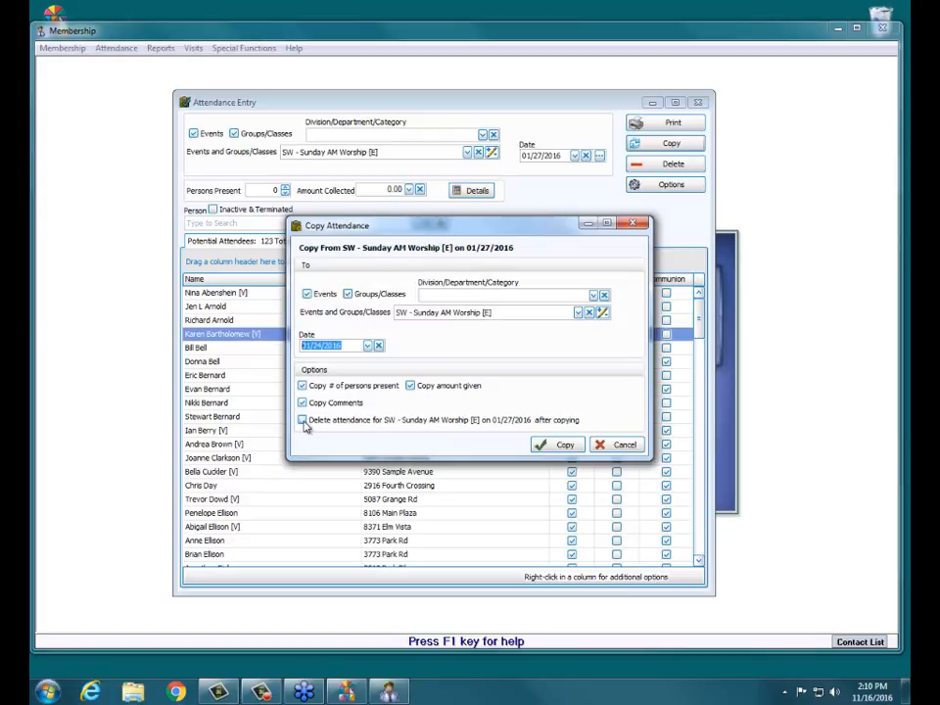
left_click(304, 423)
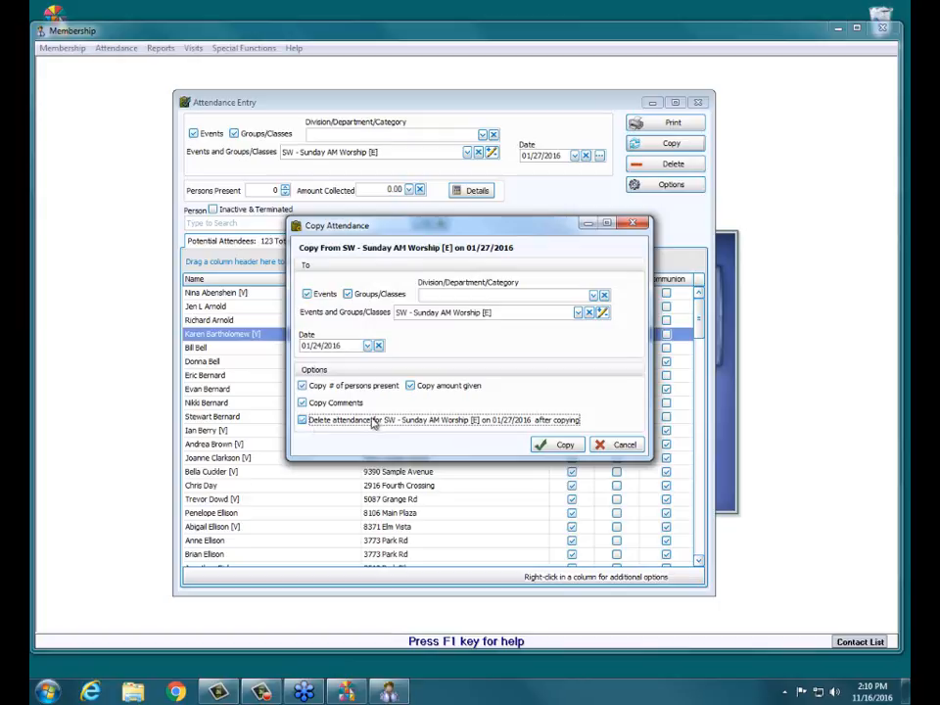
left_click(554, 444)
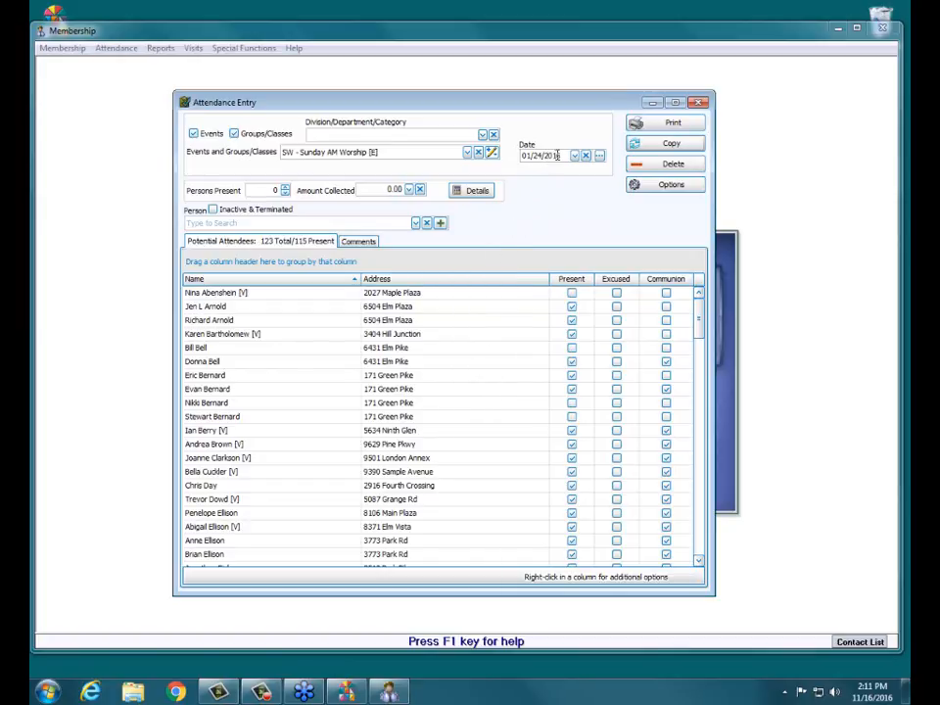
Check the copied attendance on 01/24/2016, and switch the entry date to 01/27/2016 to inspect its records
left_click_drag(563, 155, 526, 156)
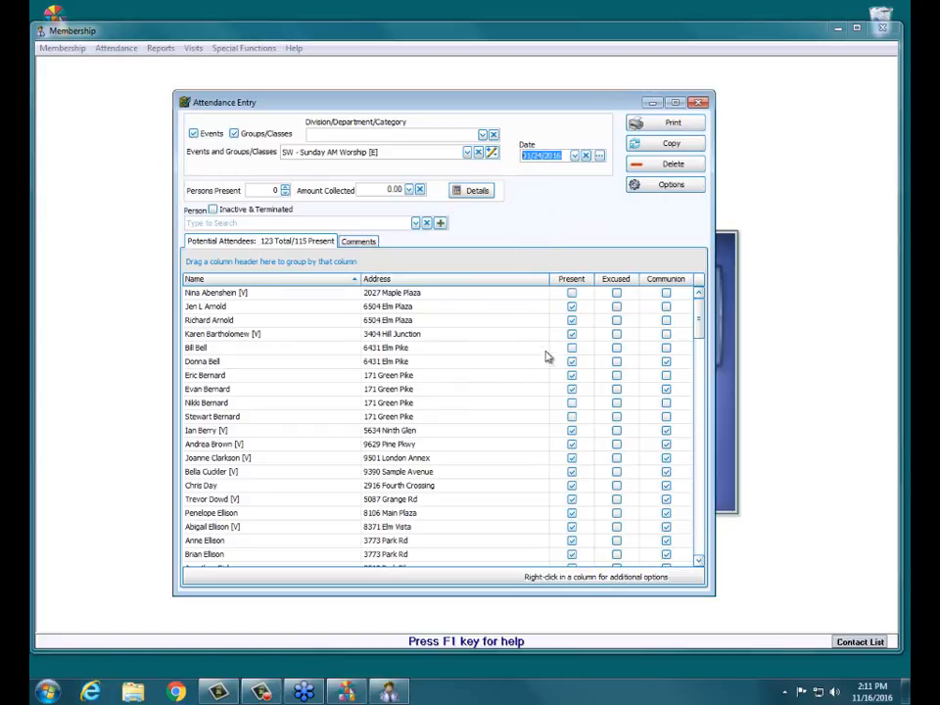
left_click(574, 156)
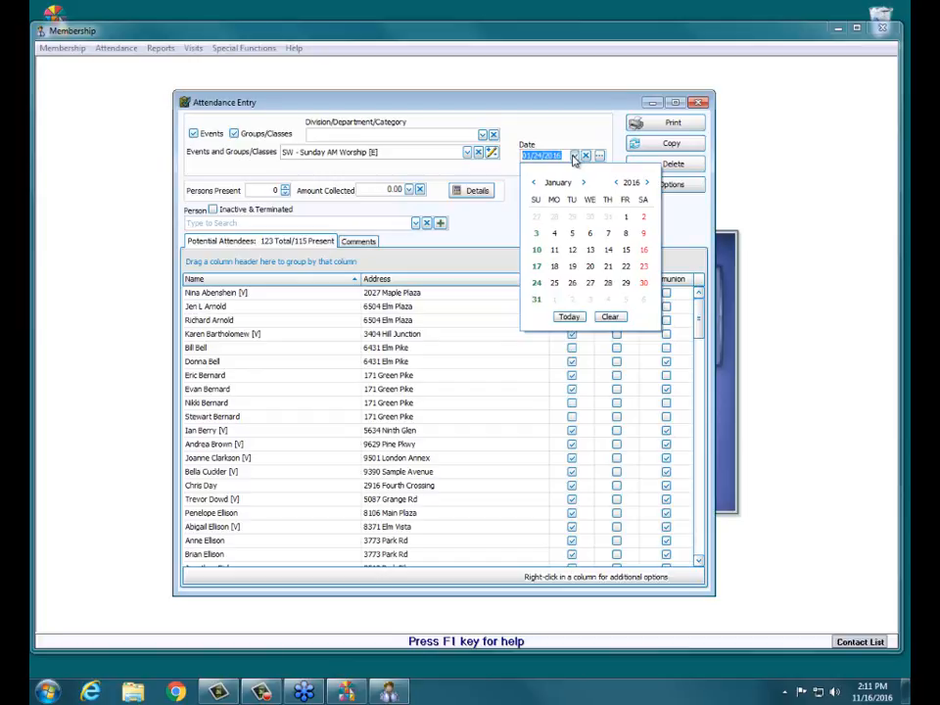
left_click(591, 284)
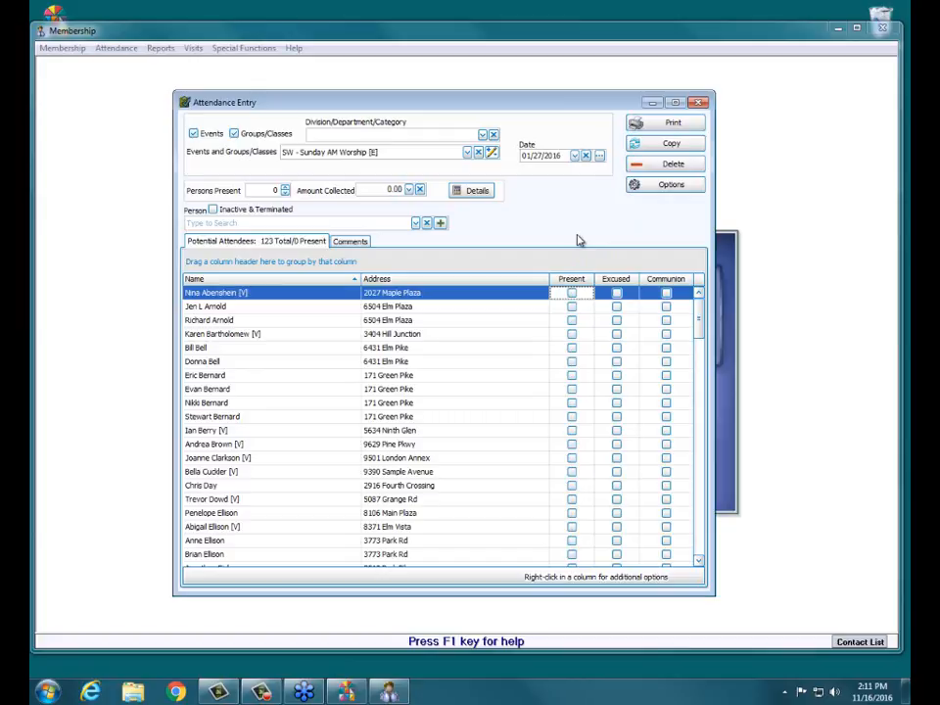
Set the attendance entry date to 06/26/2016 to load that day's Sunday AM Worship records
left_click(575, 155)
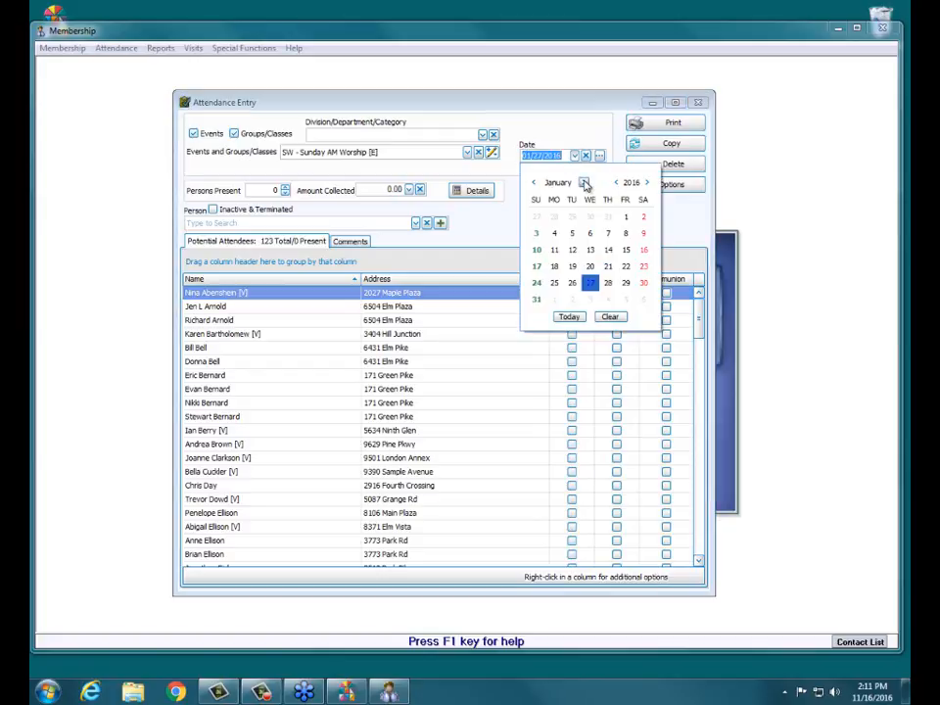
left_click(582, 182)
left_click(583, 182)
left_click(582, 182)
left_click(583, 182)
left_click(583, 182)
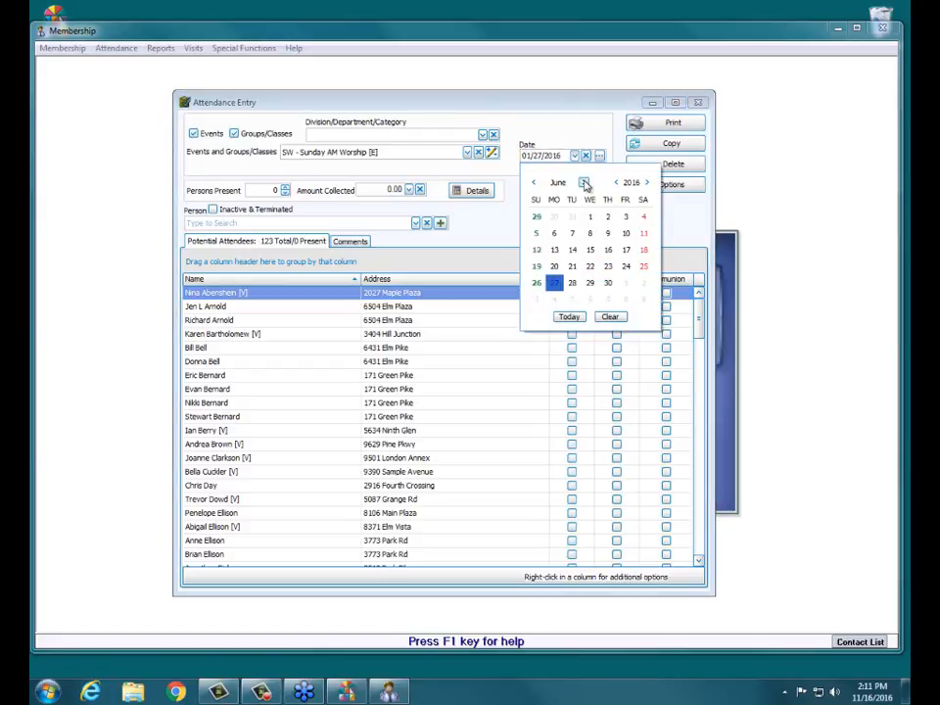
left_click(582, 182)
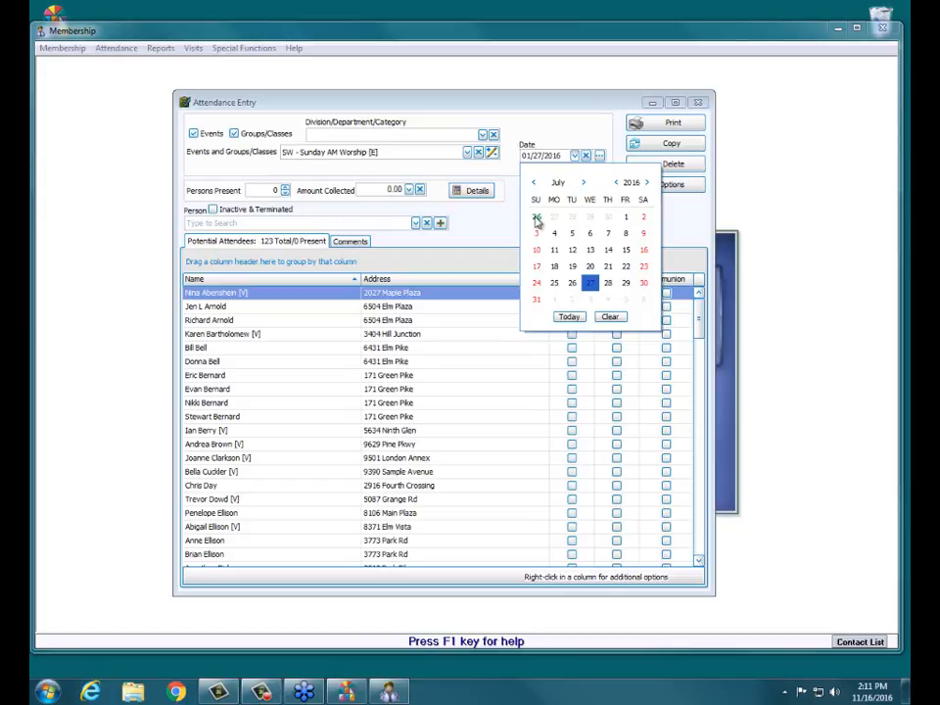
left_click(537, 218)
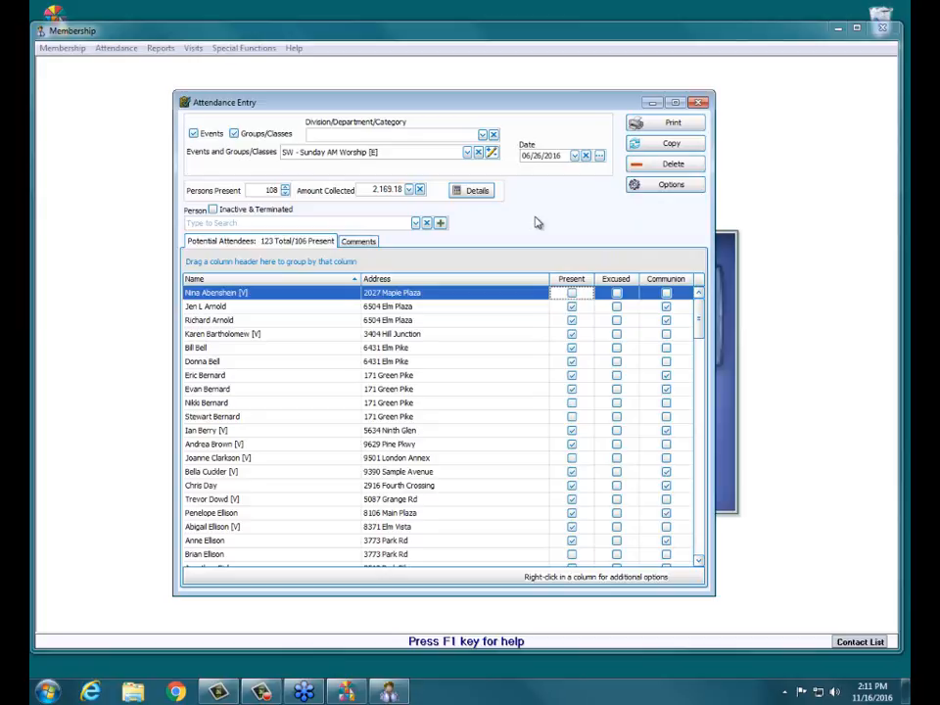
Copy the 06/26/2016 Sunday AM Worship attendance to 07/03/2016, including persons present, amount given and comments, without deleting the original
left_click(638, 147)
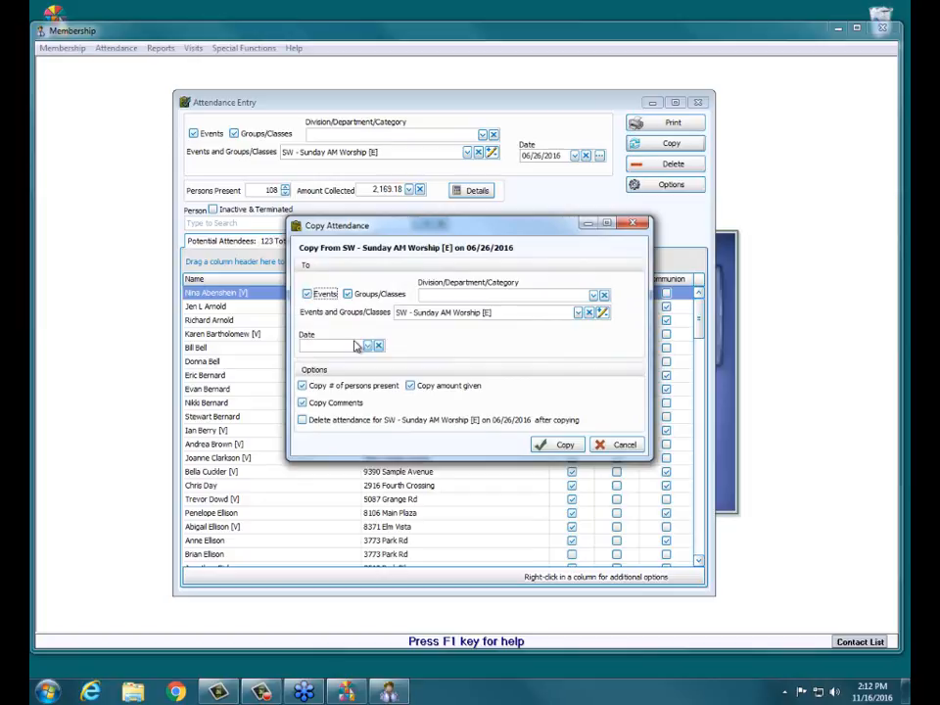
left_click(367, 345)
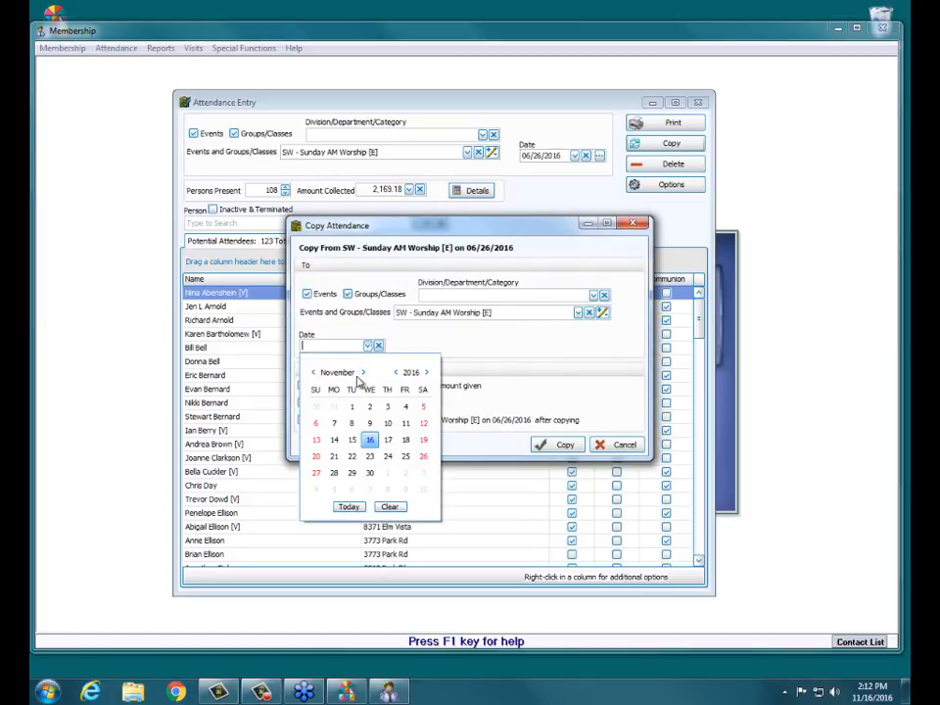
left_click(312, 372)
left_click(312, 372)
left_click(312, 372)
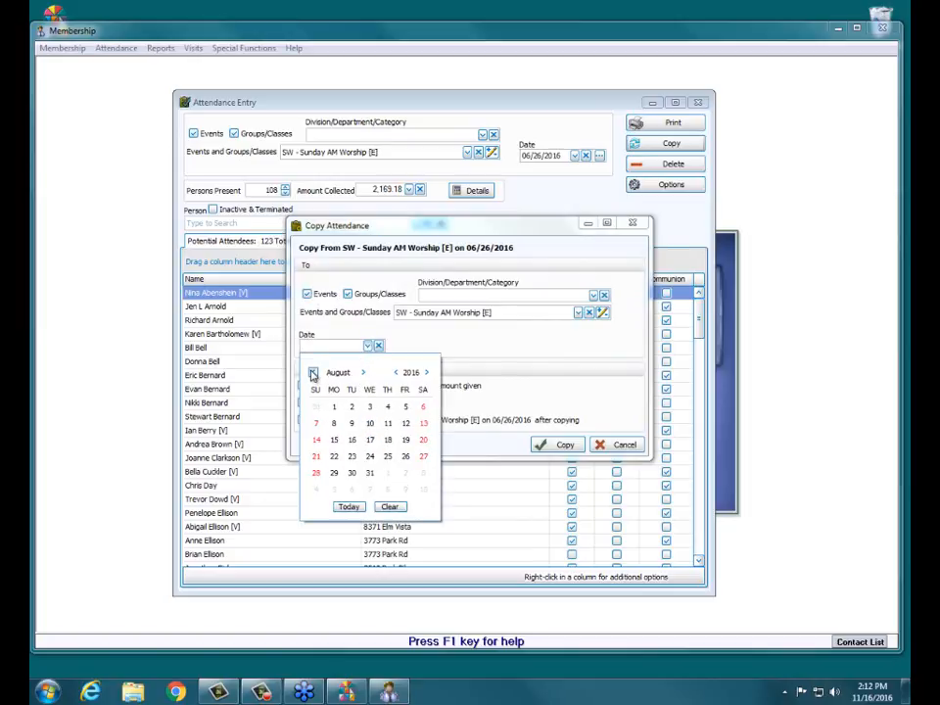
left_click(312, 372)
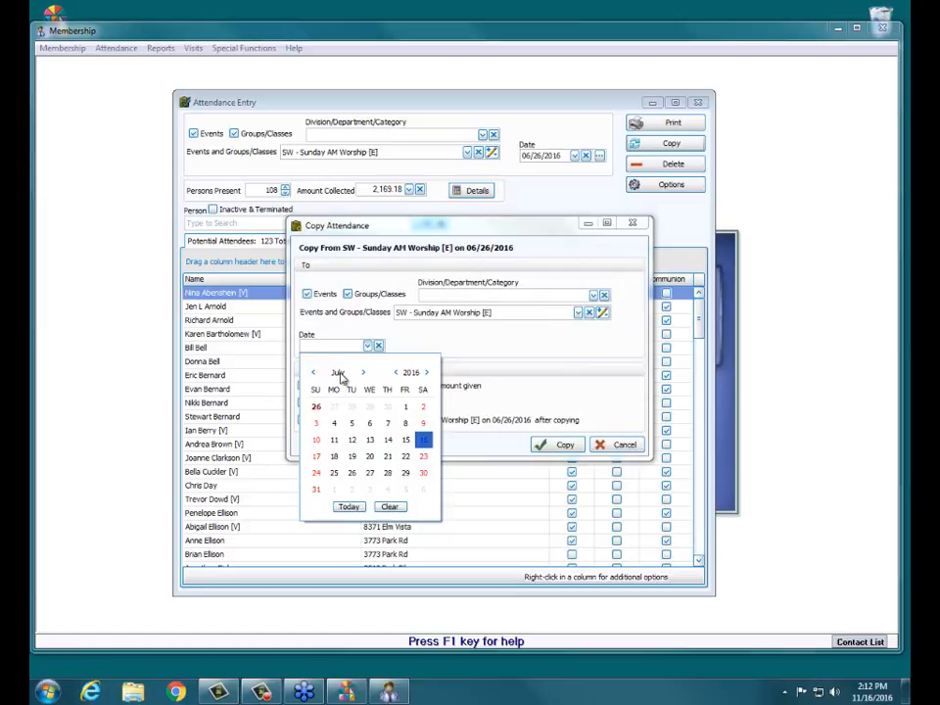
left_click(316, 427)
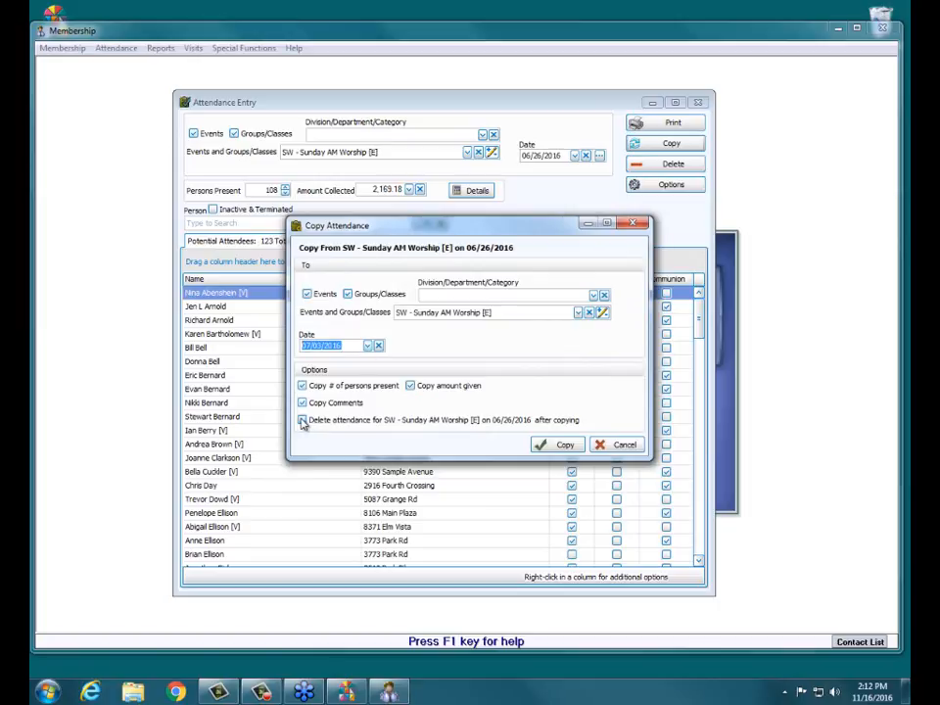
left_click(561, 446)
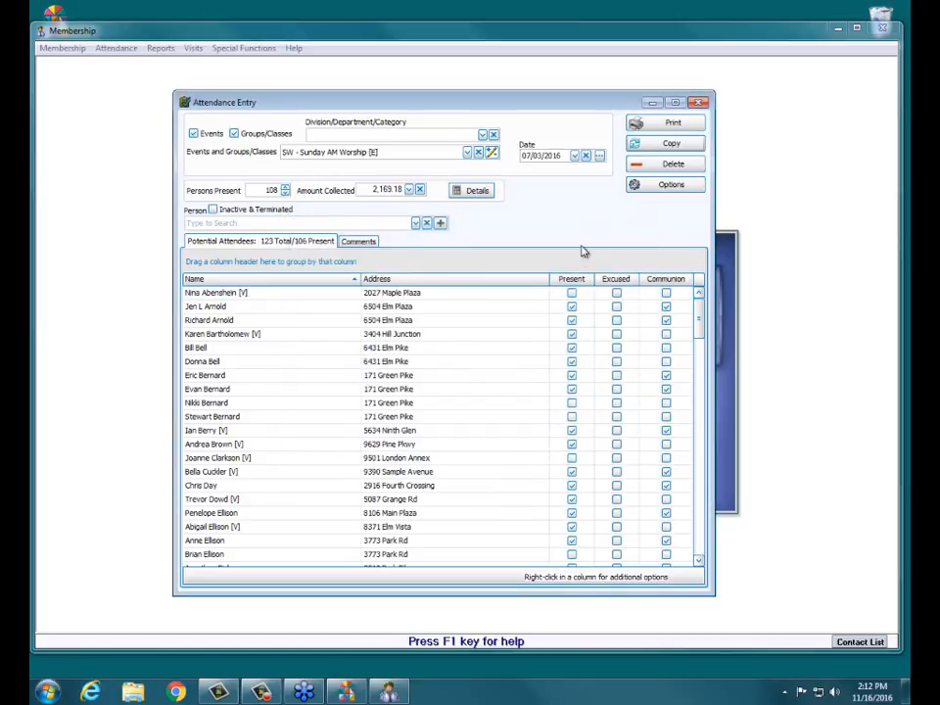
Check in the date calendar which Sundays around 07/03/2016 are marked as having attendance
left_click(554, 154)
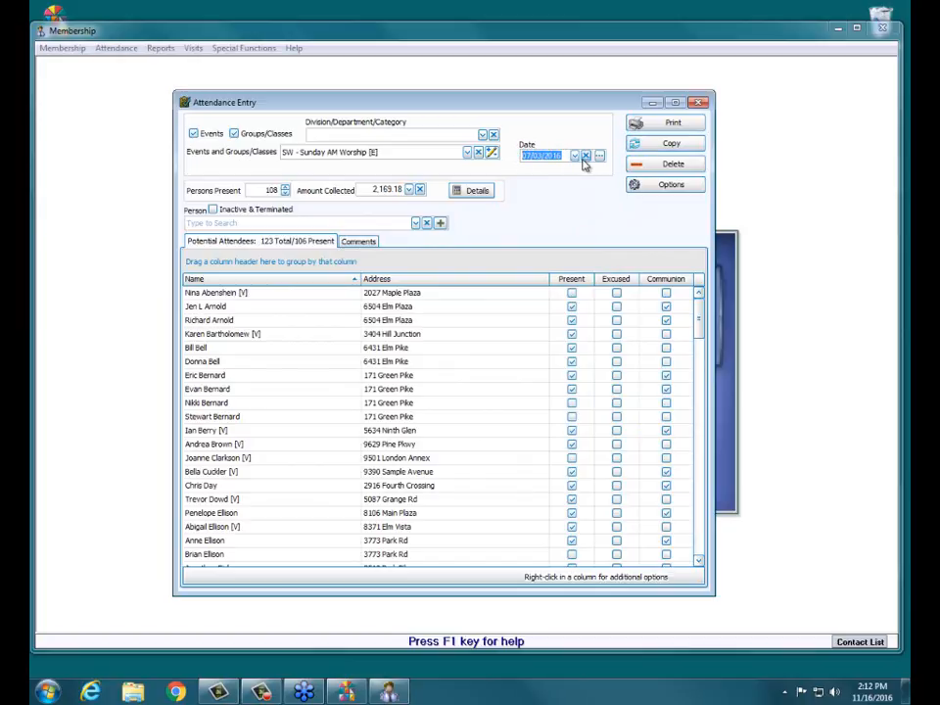
left_click(575, 155)
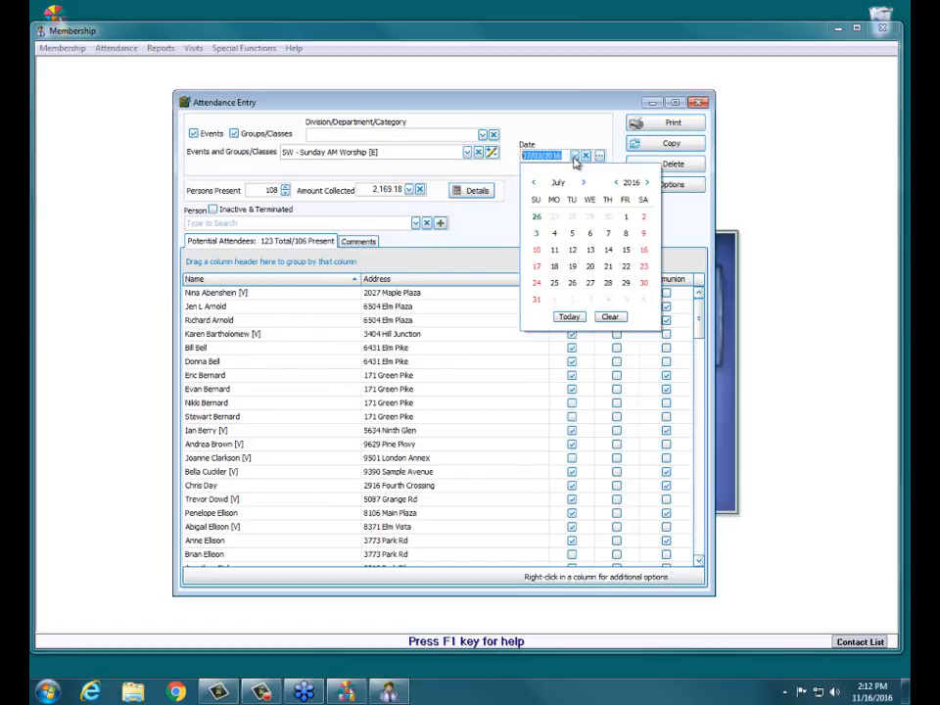
left_click(494, 233)
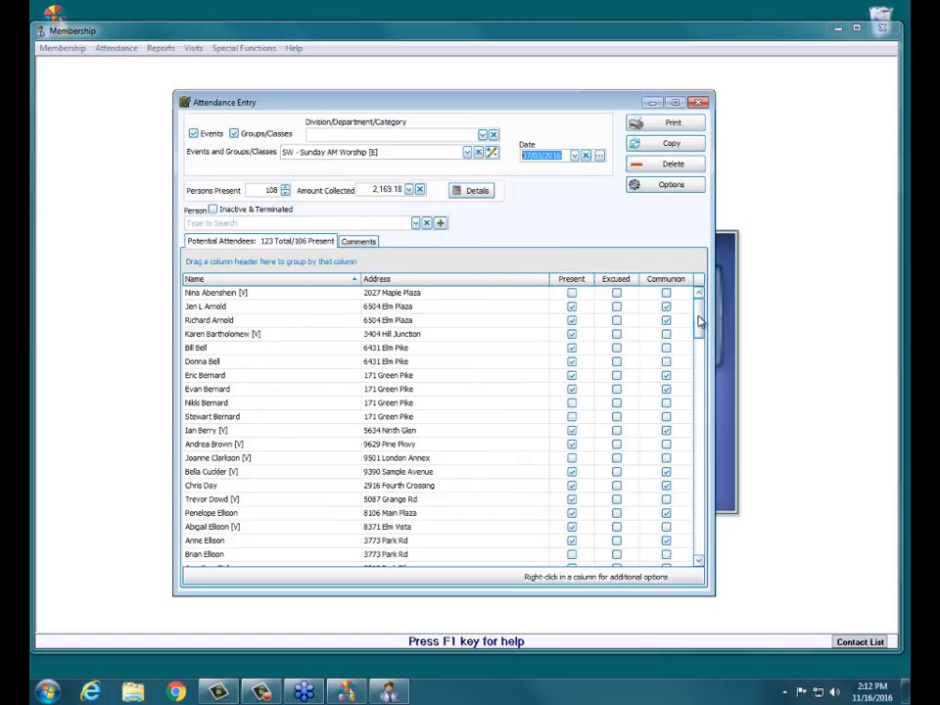
Unmark Present for three consecutive attendees in the middle of the 07/03/2016 list, from the first Knox entry upward
left_click_drag(699, 321, 696, 369)
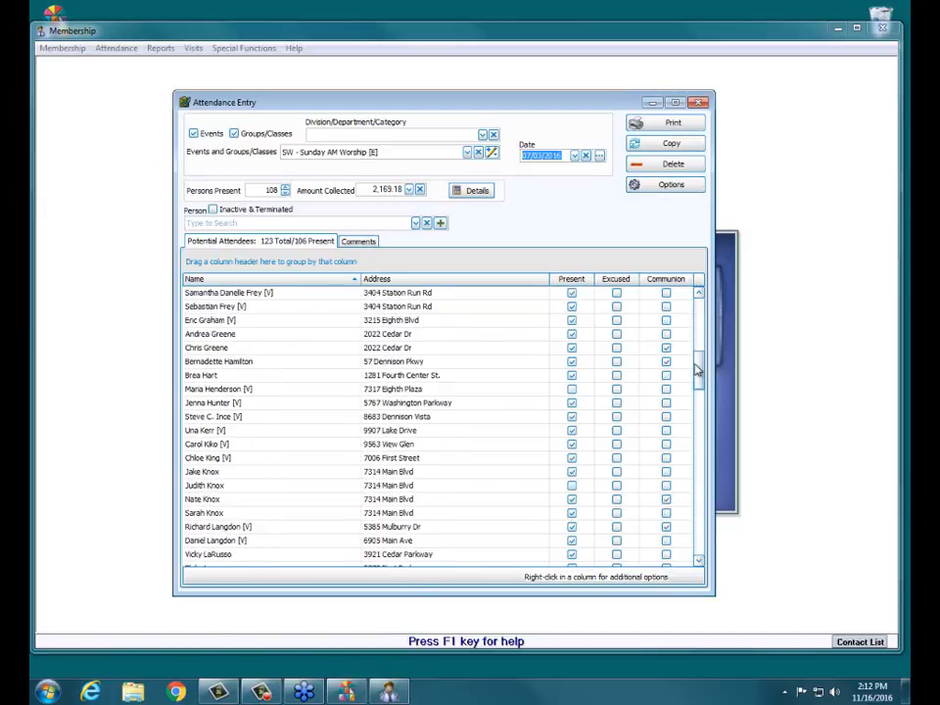
left_click_drag(698, 363, 698, 388)
left_click(572, 361)
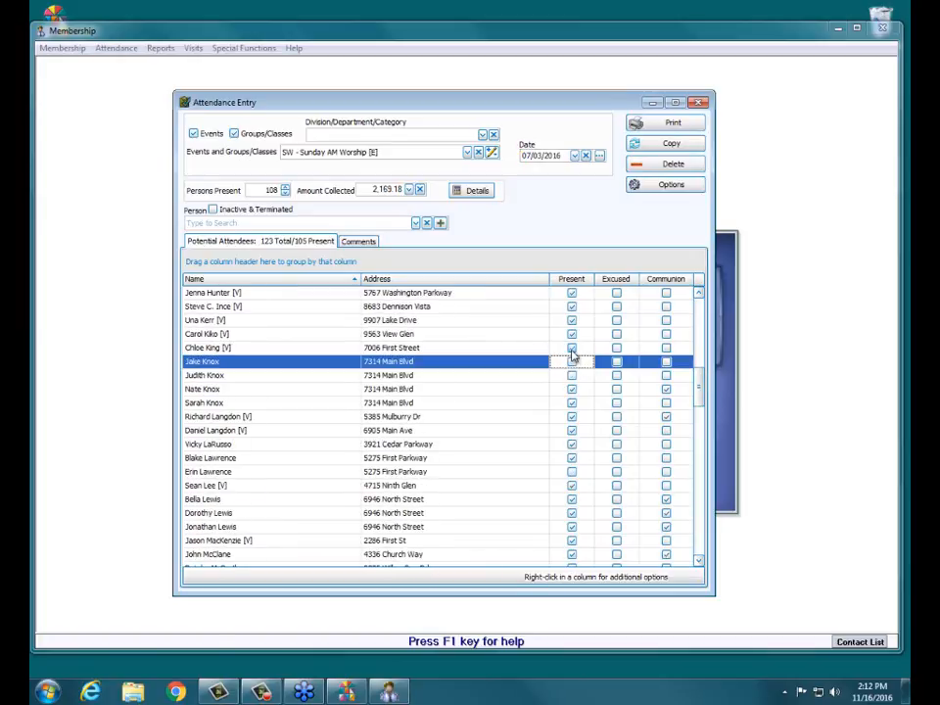
left_click(572, 347)
left_click(572, 334)
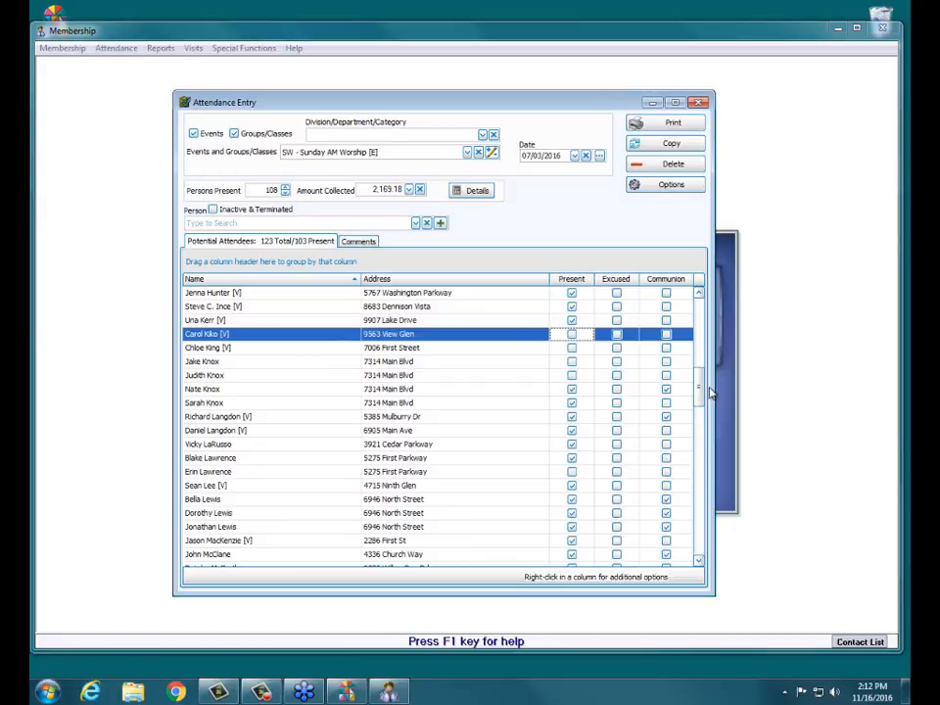
Mark the two absent attendees near the end of the 07/03/2016 list, among the Turner and Uhrig entries, as Present
scroll(701, 406, "down", 1)
left_click_drag(701, 406, 703, 503)
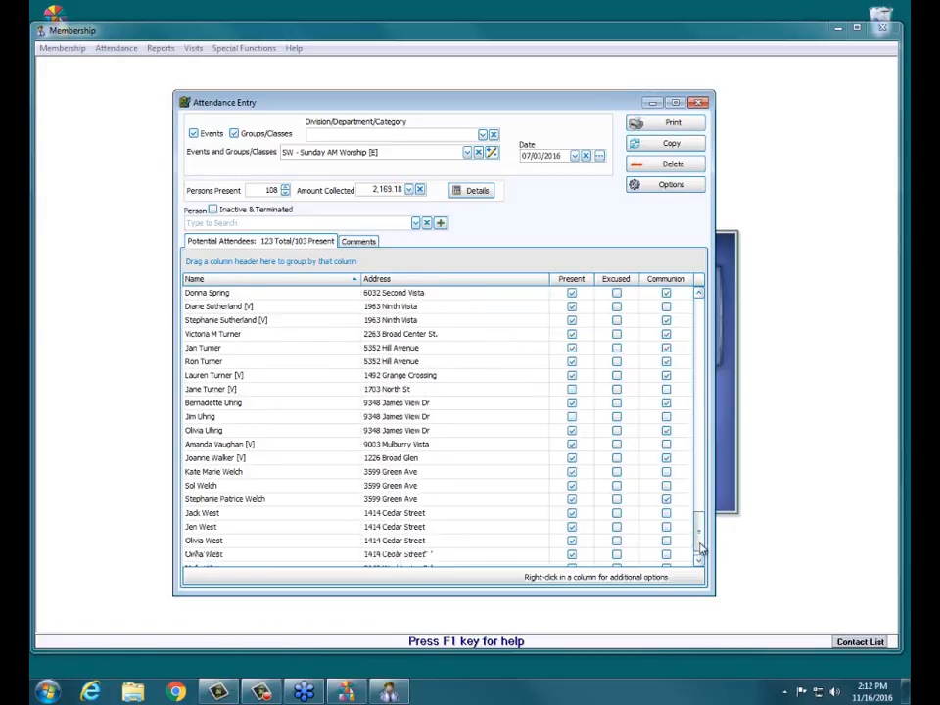
left_click(572, 416)
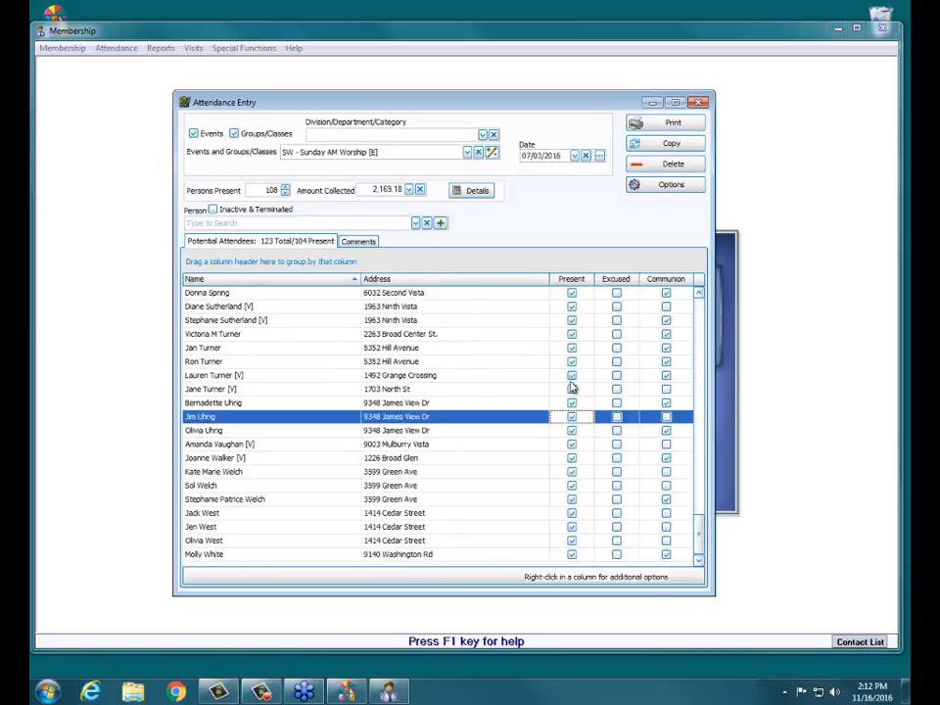
left_click(572, 388)
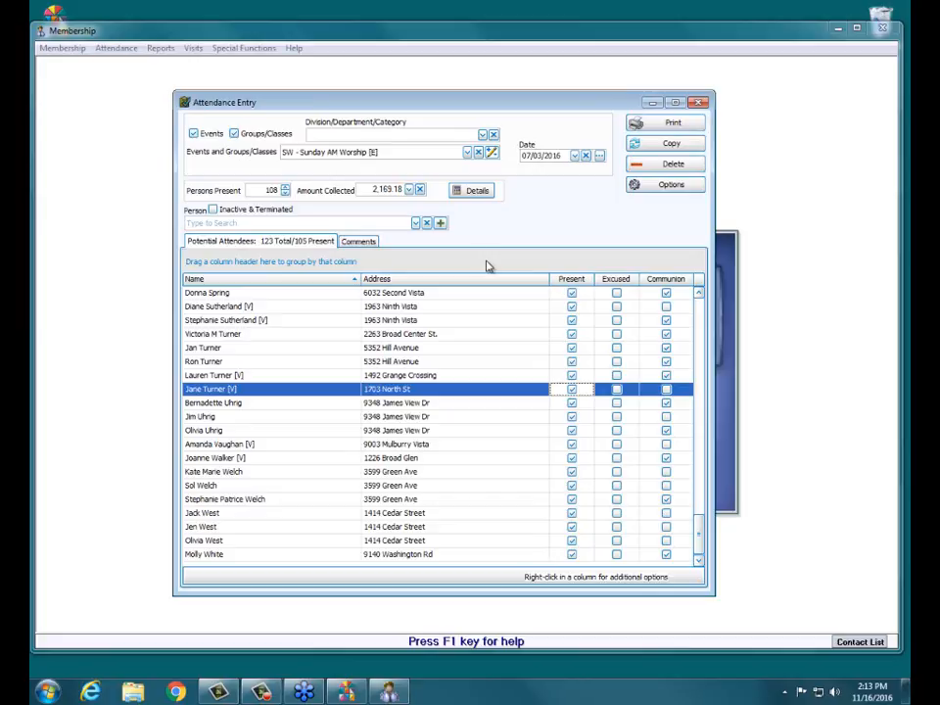
Set the attendance entry date to 05/08/2016 to load that day's Sunday AM Worship records
left_click(575, 155)
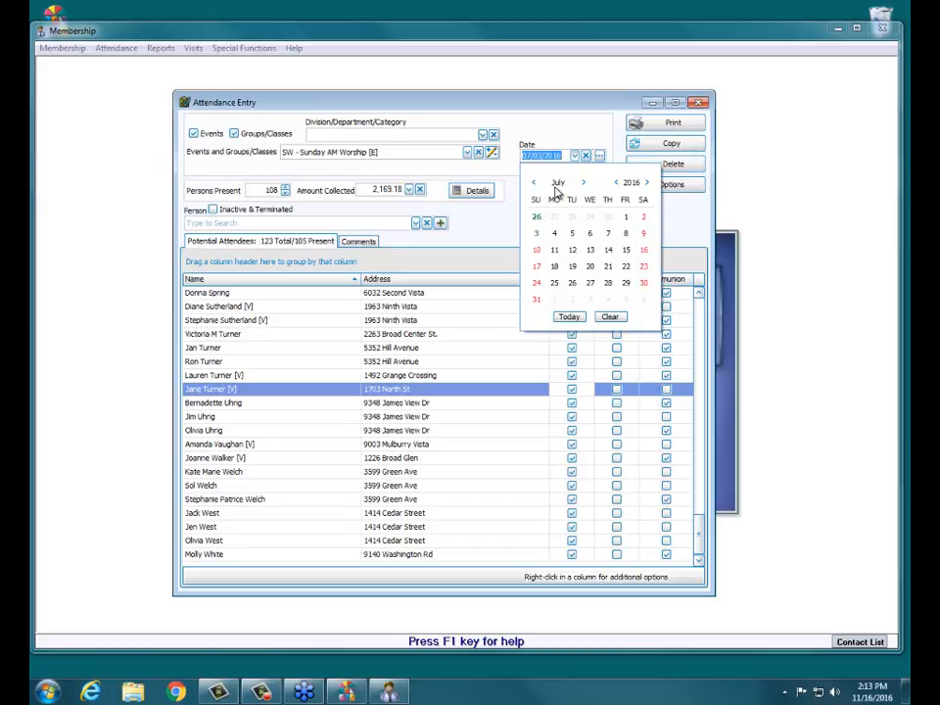
left_click(533, 184)
left_click(533, 183)
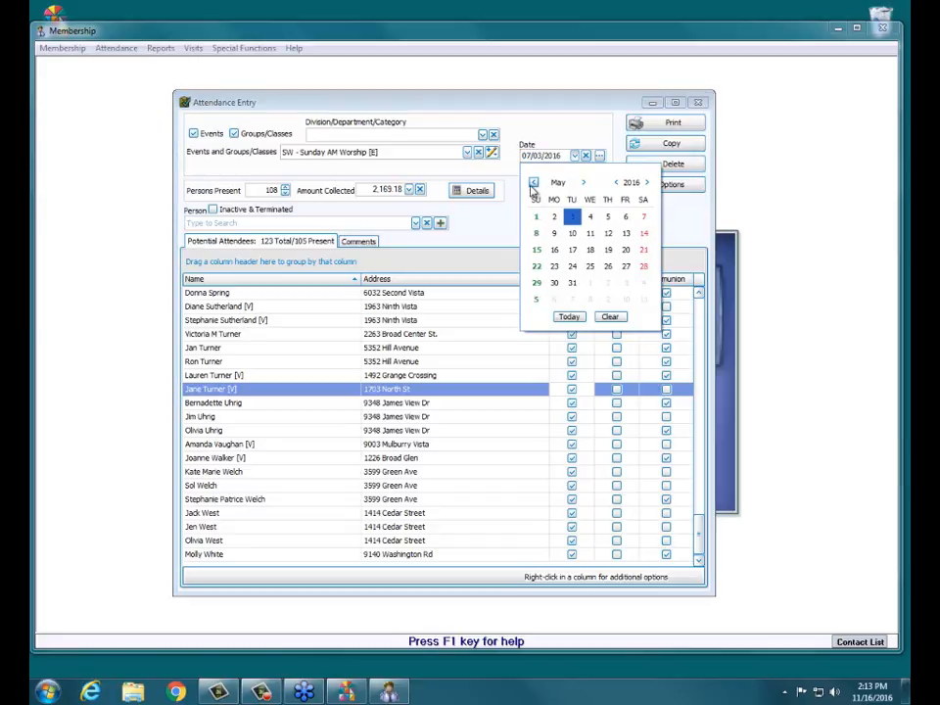
left_click(537, 236)
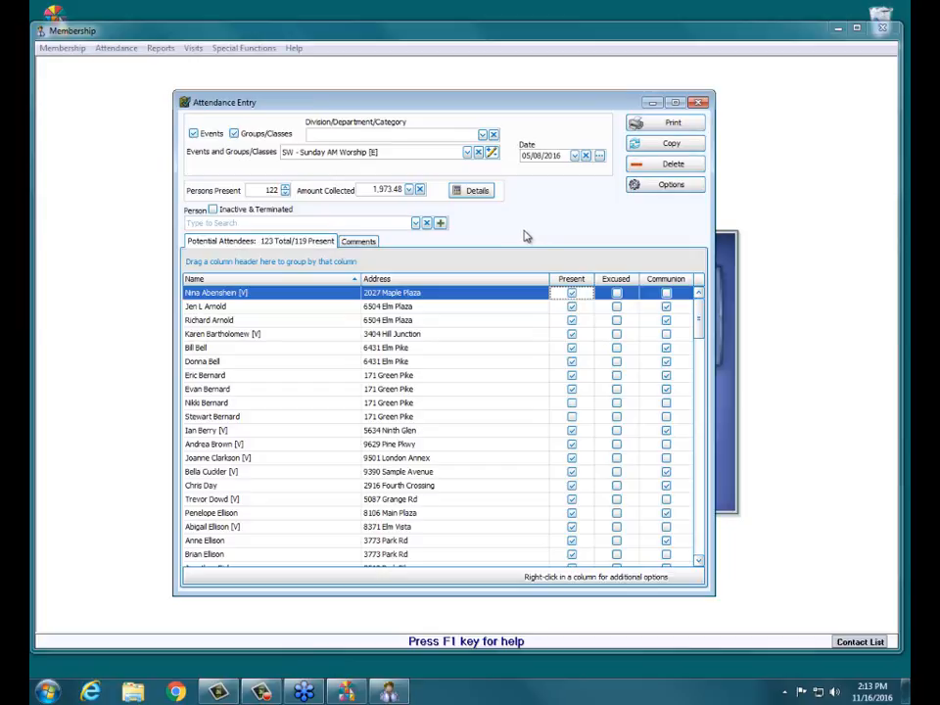
Delete all Sunday AM Worship attendance for 05/08/2016 and confirm the deletion
left_click(347, 153)
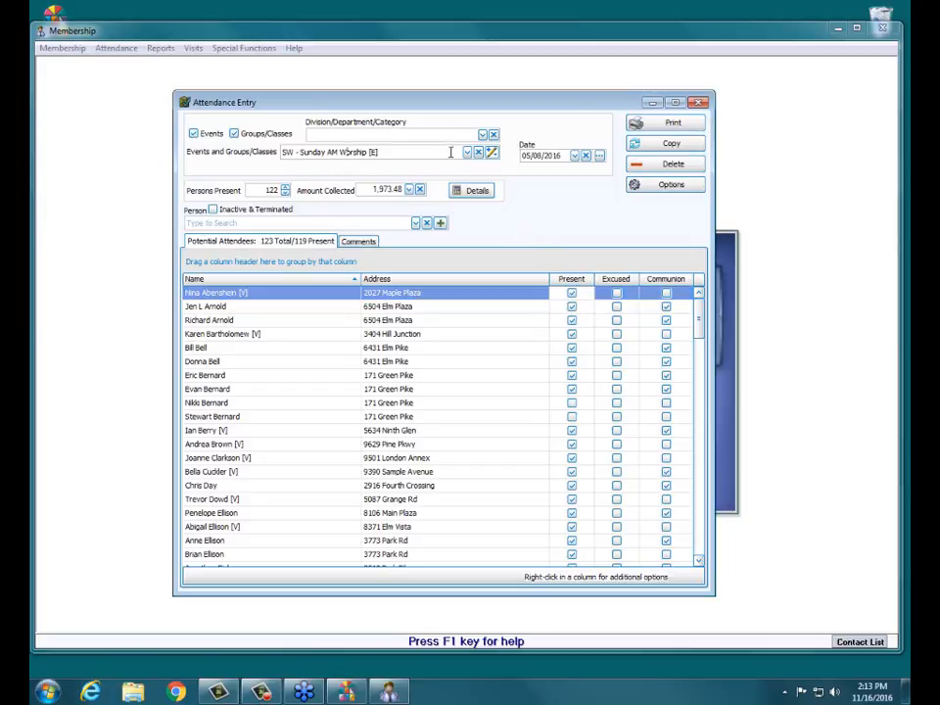
left_click_drag(411, 152, 260, 147)
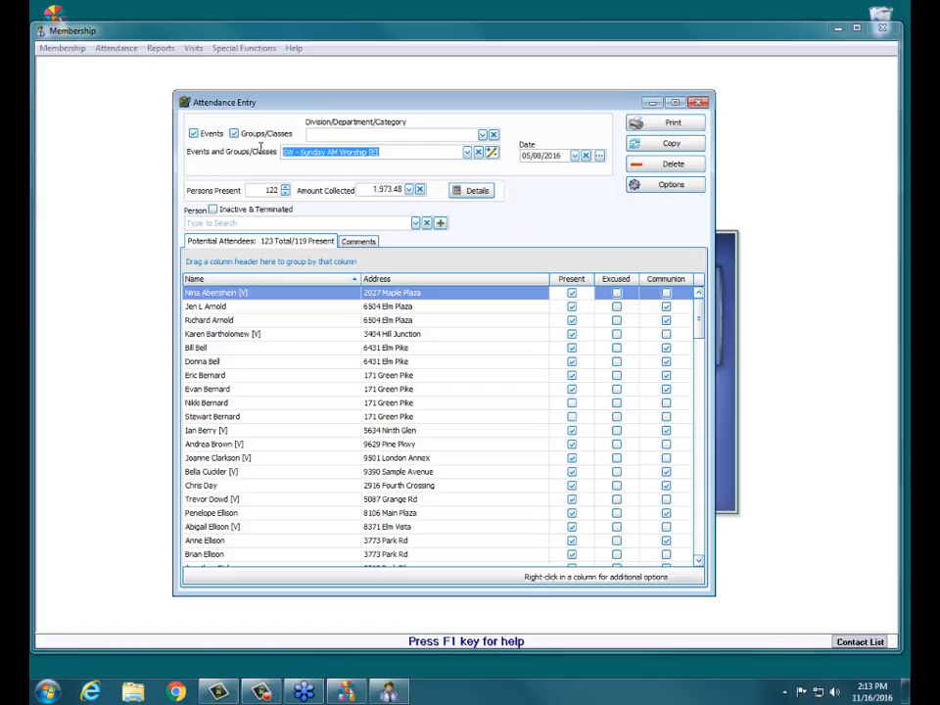
left_click_drag(261, 147, 398, 147)
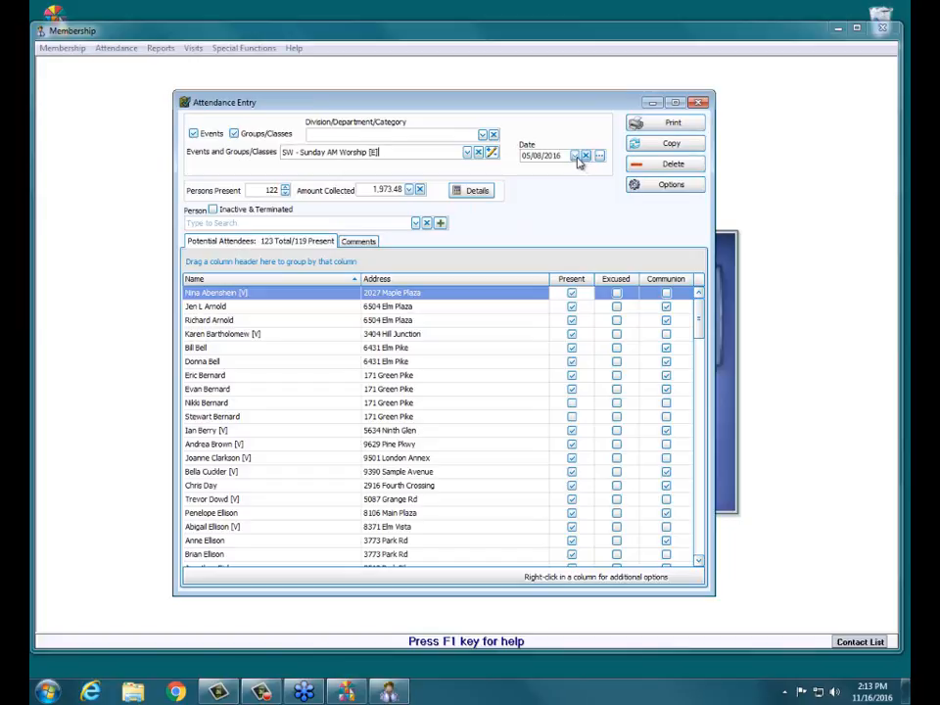
left_click(671, 165)
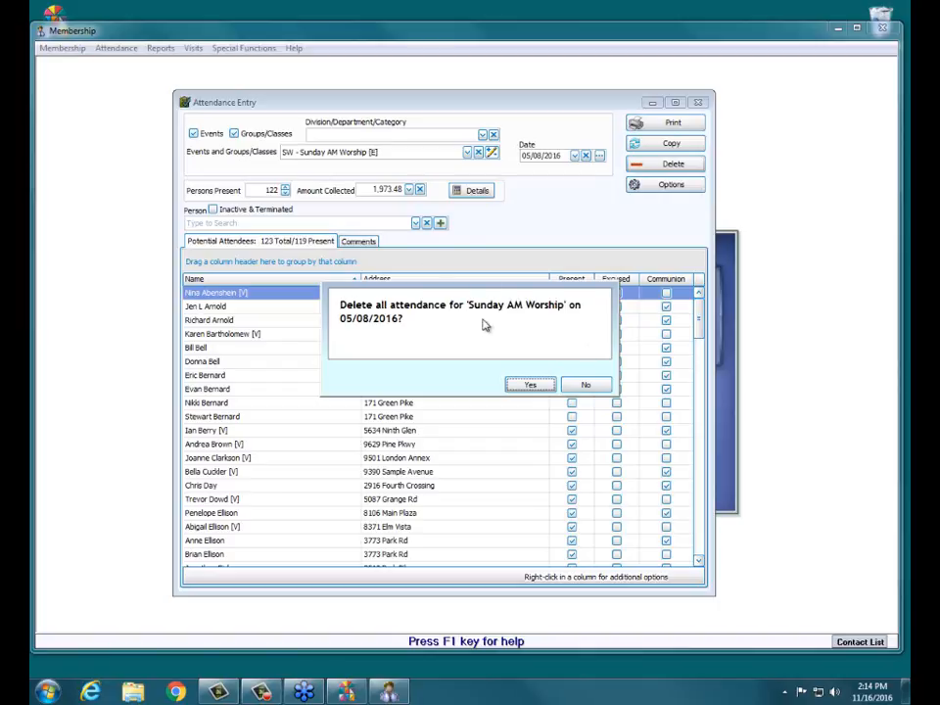
left_click(542, 387)
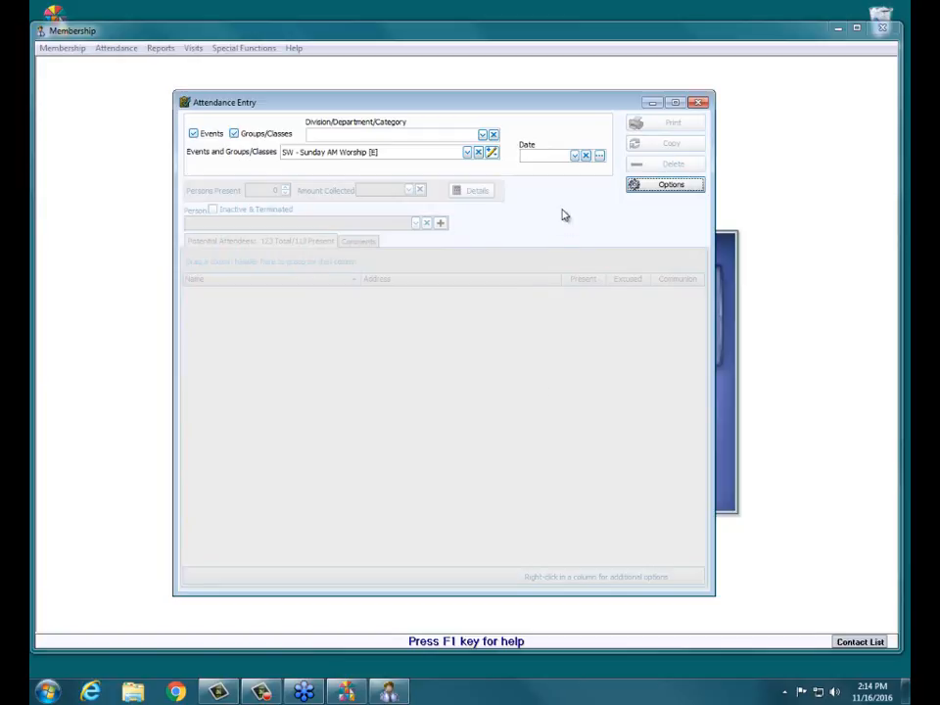
Return the entry date to 05/08/2016 and check whether any Sunday AM Worship attendance is still recorded
left_click(575, 157)
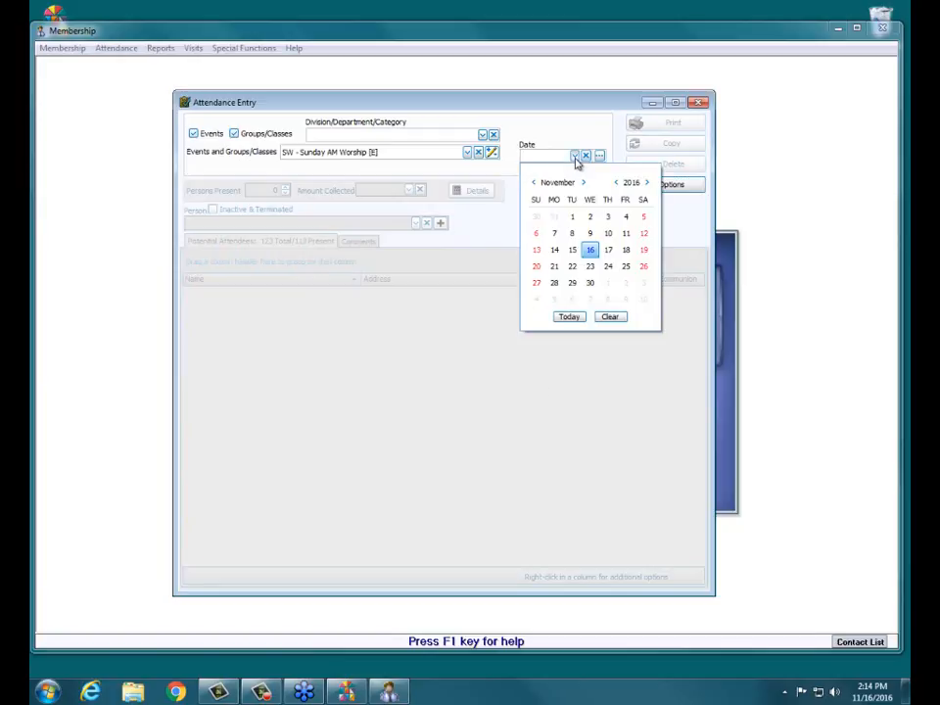
left_click(535, 183)
left_click(534, 183)
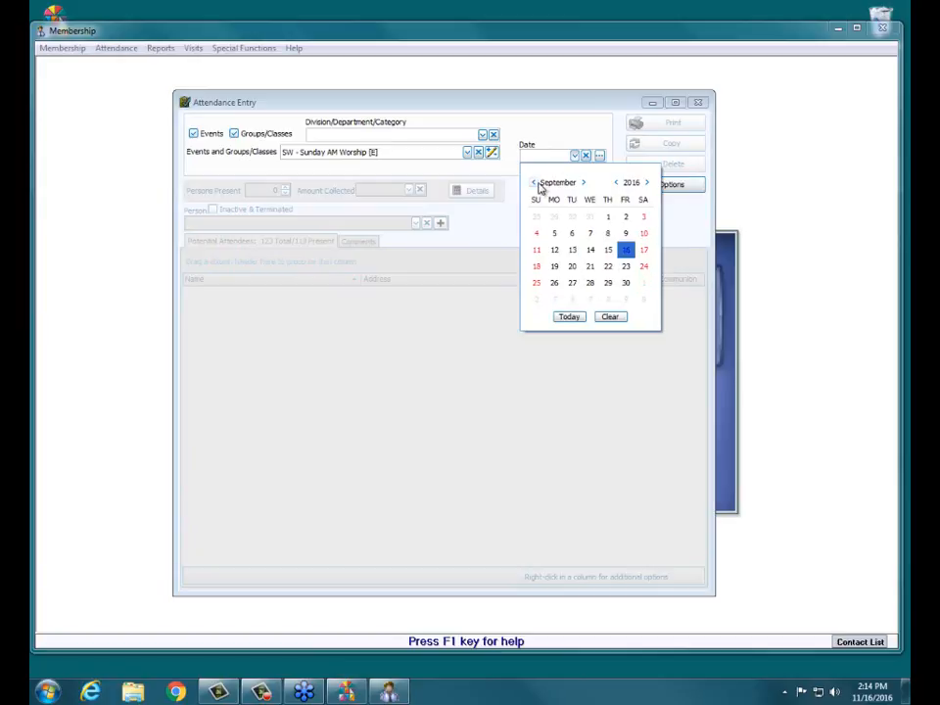
left_click(534, 183)
left_click(535, 183)
left_click(535, 183)
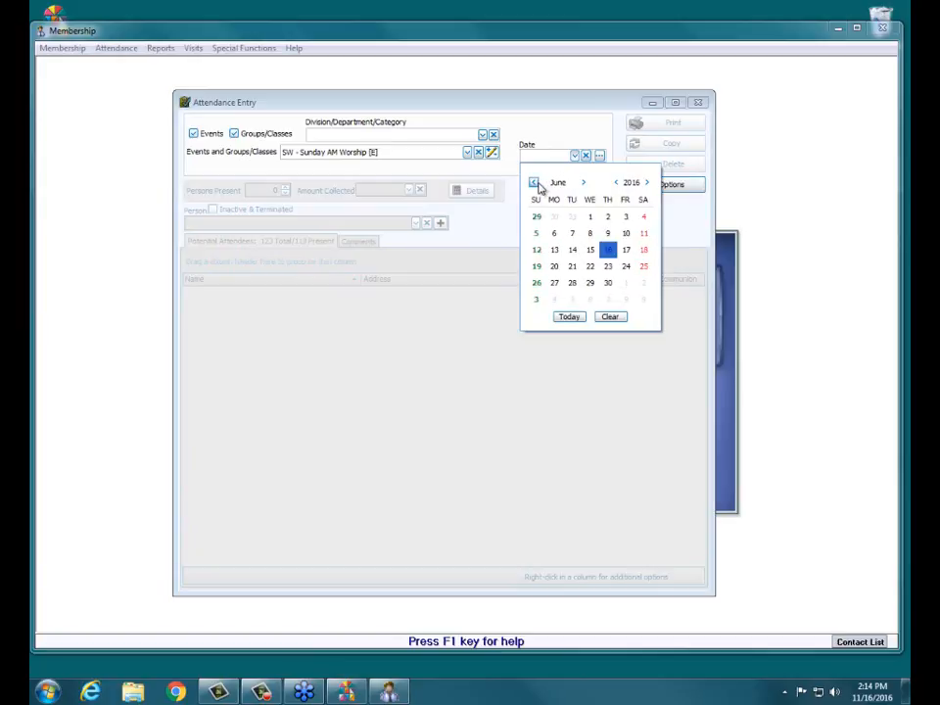
left_click(534, 183)
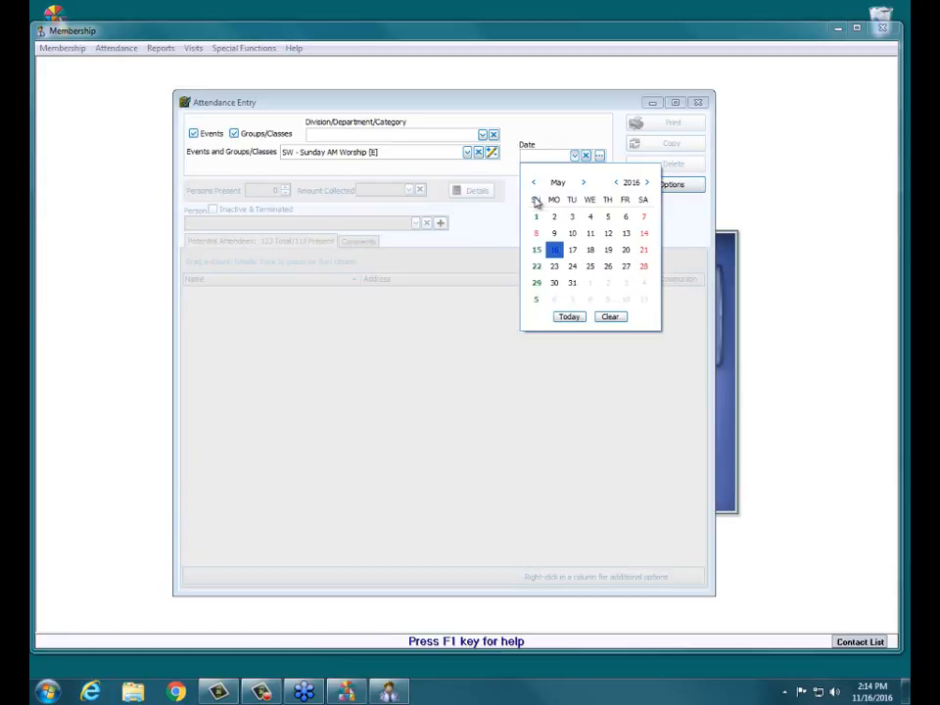
left_click(535, 234)
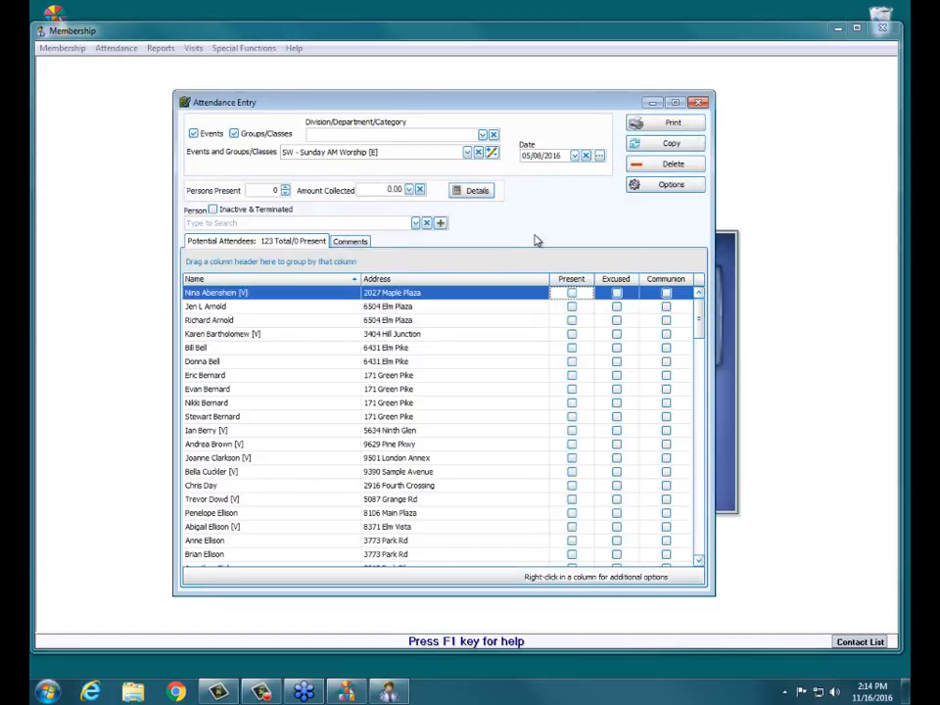
Load the Sunday AM Worship attendance for 05/01/2016 and preview its Summary By Event report per meeting date
left_click(575, 158)
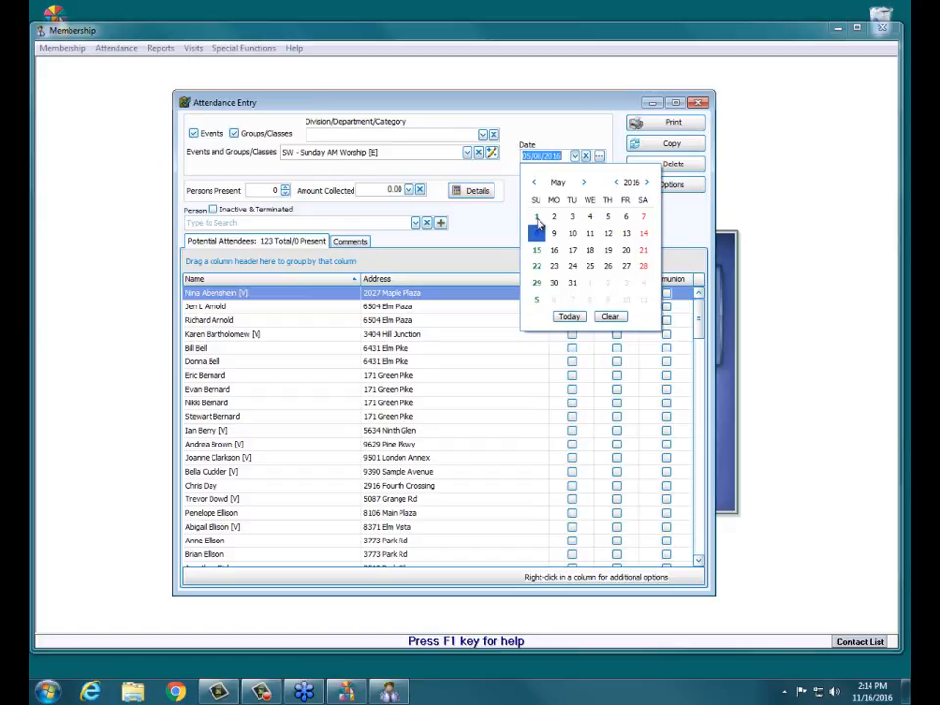
left_click(537, 218)
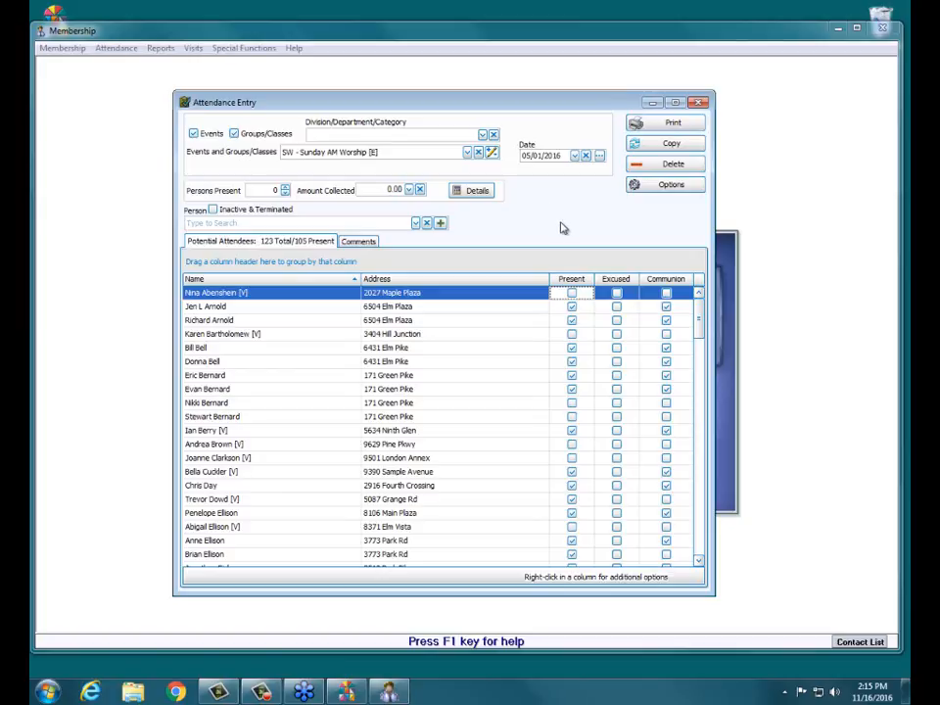
left_click(652, 130)
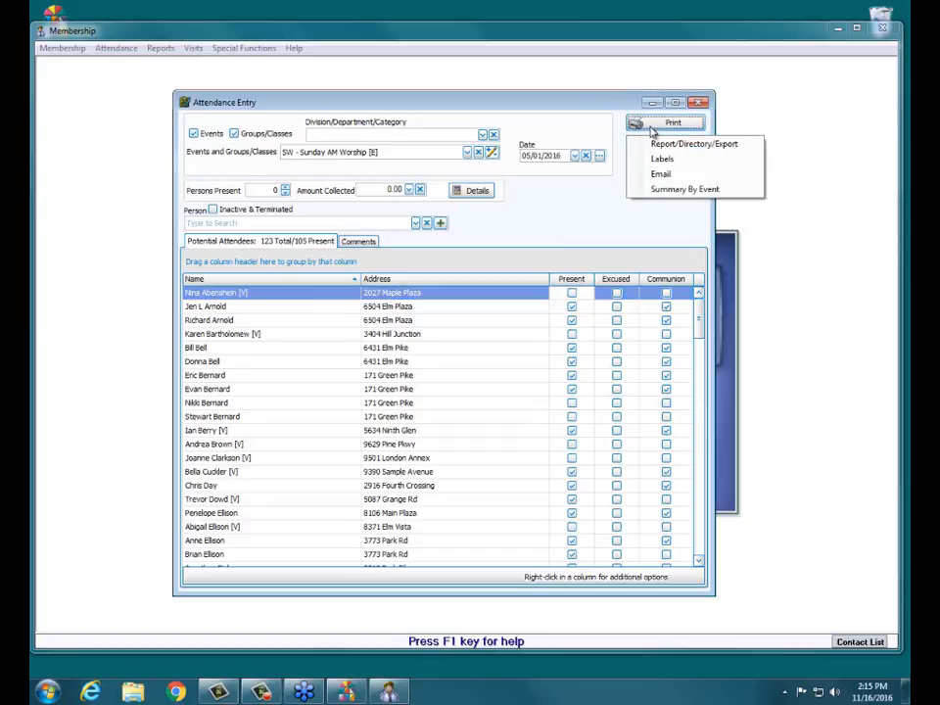
left_click(665, 190)
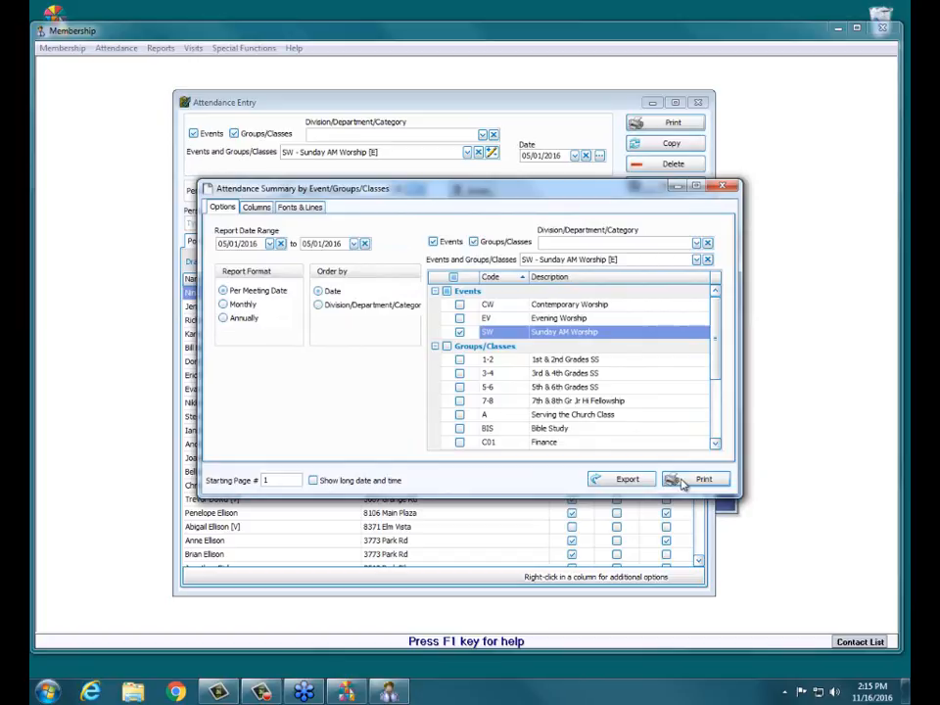
left_click(682, 481)
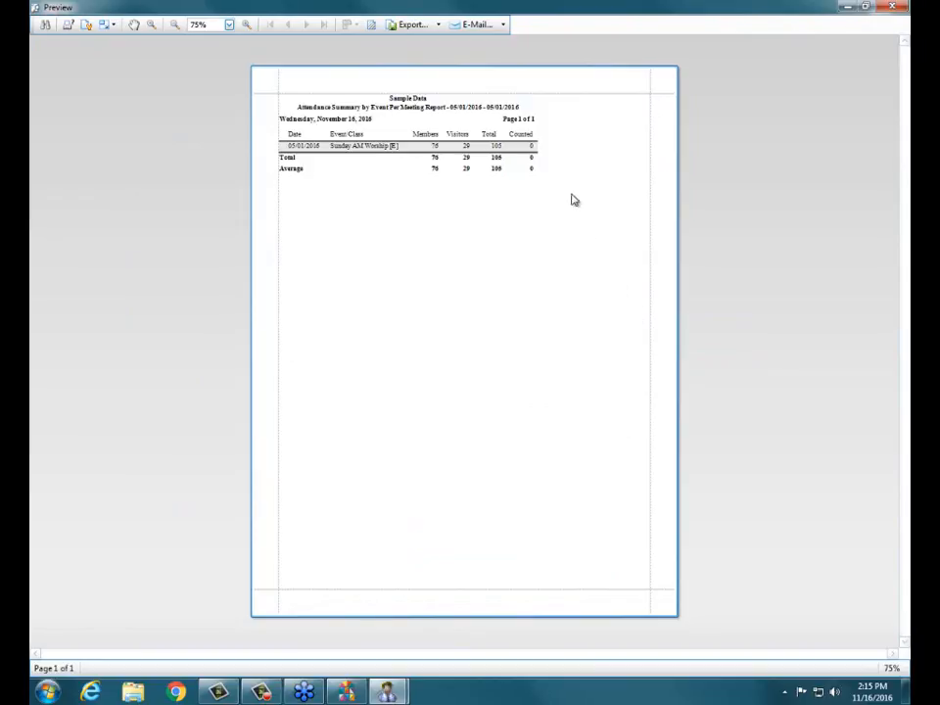
Examine the Sunday AM Worship line in the summary preview, and close the preview and the summary report options
left_click(439, 146)
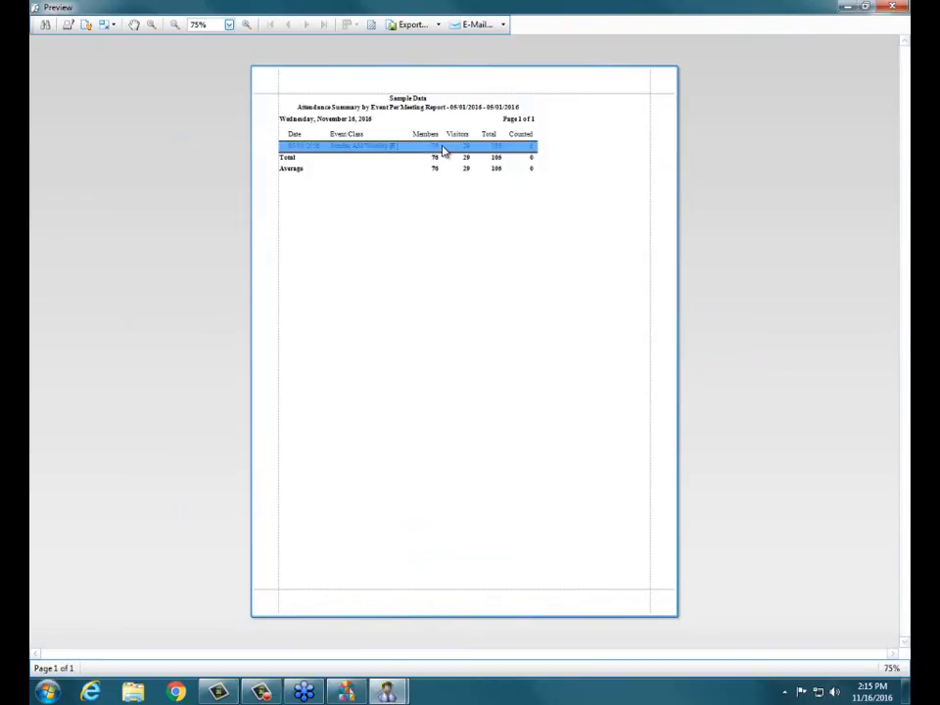
left_click(572, 155)
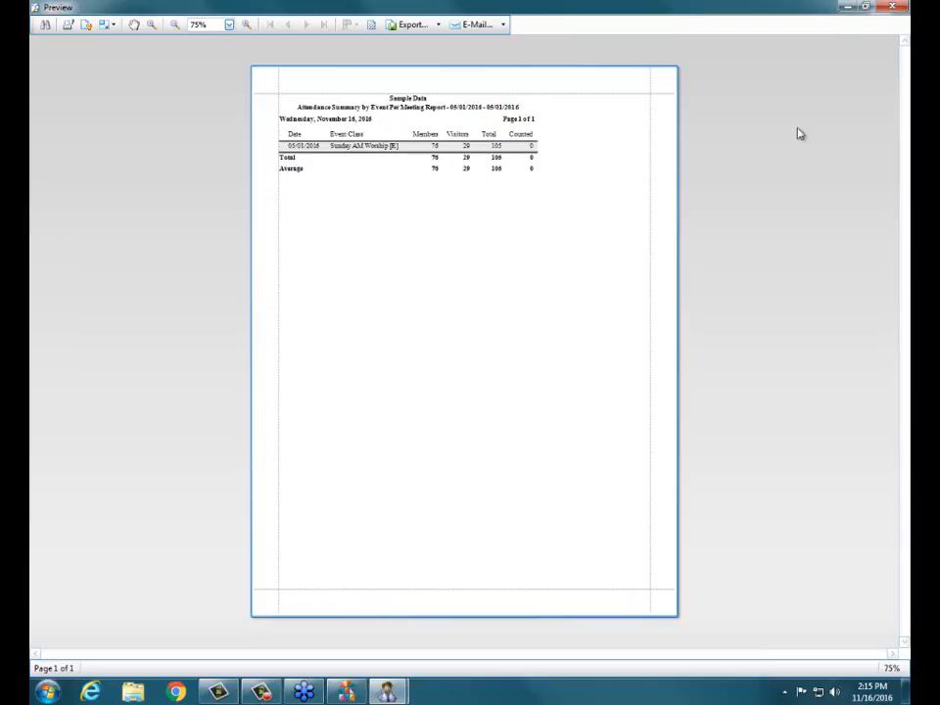
left_click(893, 8)
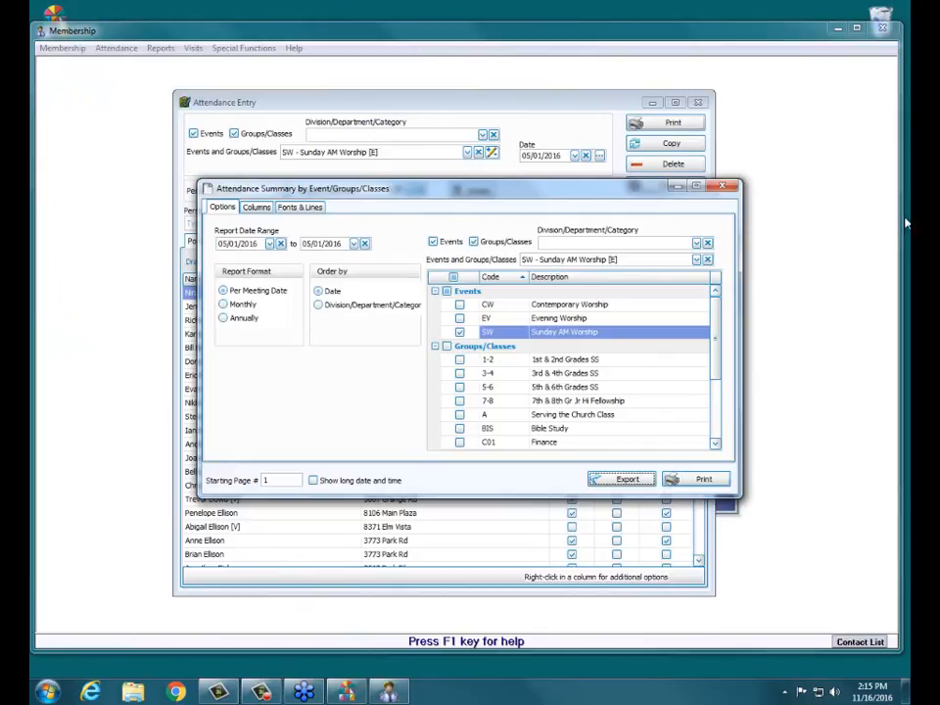
left_click(719, 189)
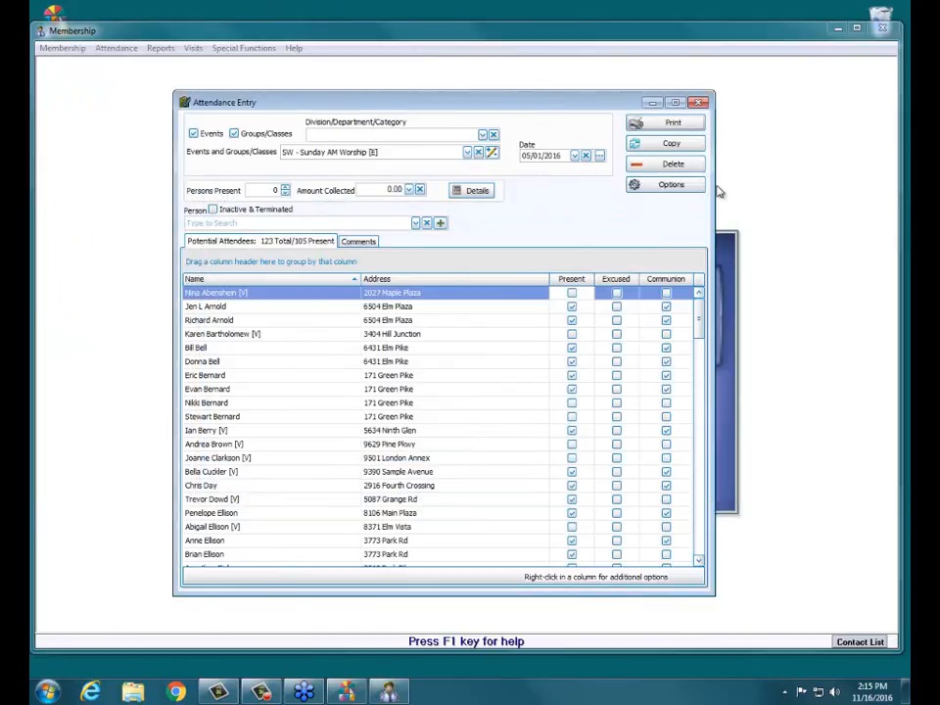
Start a Report/Directory/Export for the 05/01/2016 attendance, look at the Directory type, and set the report type back to Basic
left_click(685, 127)
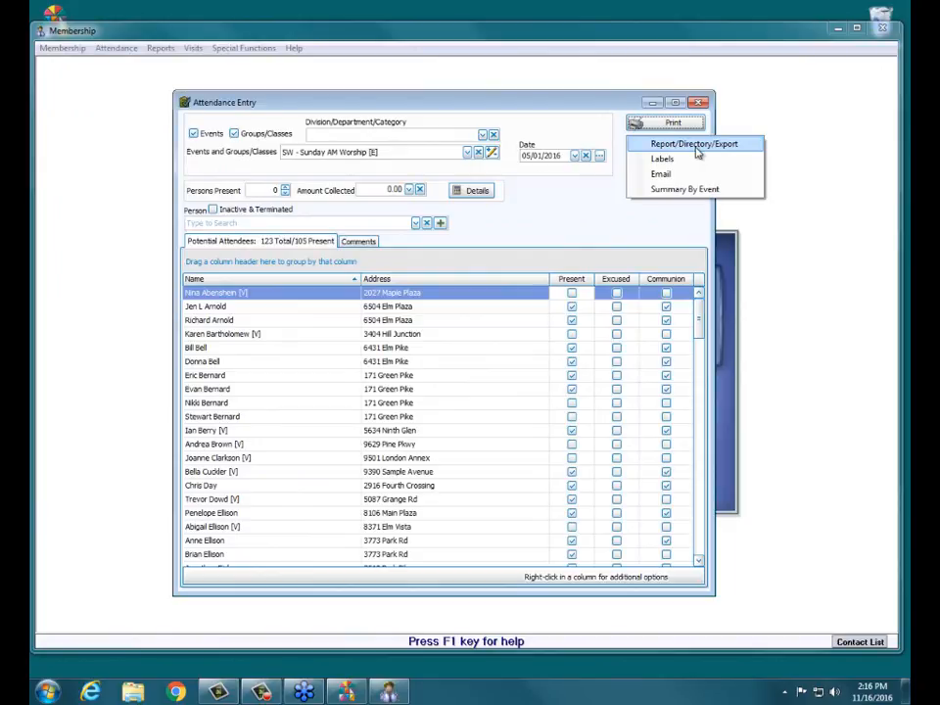
left_click(696, 145)
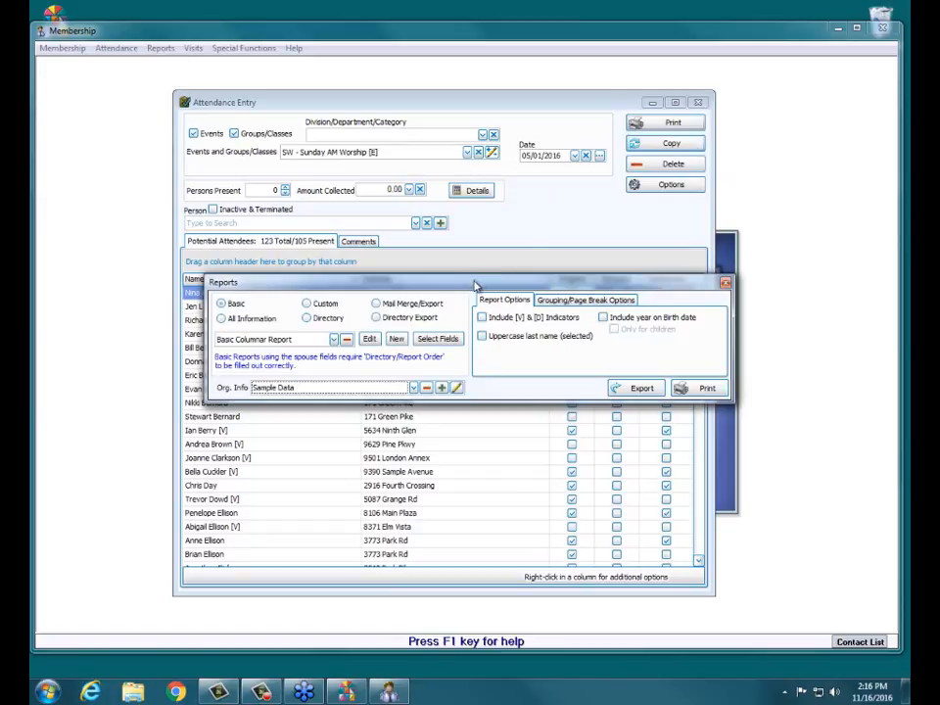
left_click_drag(472, 286, 475, 285)
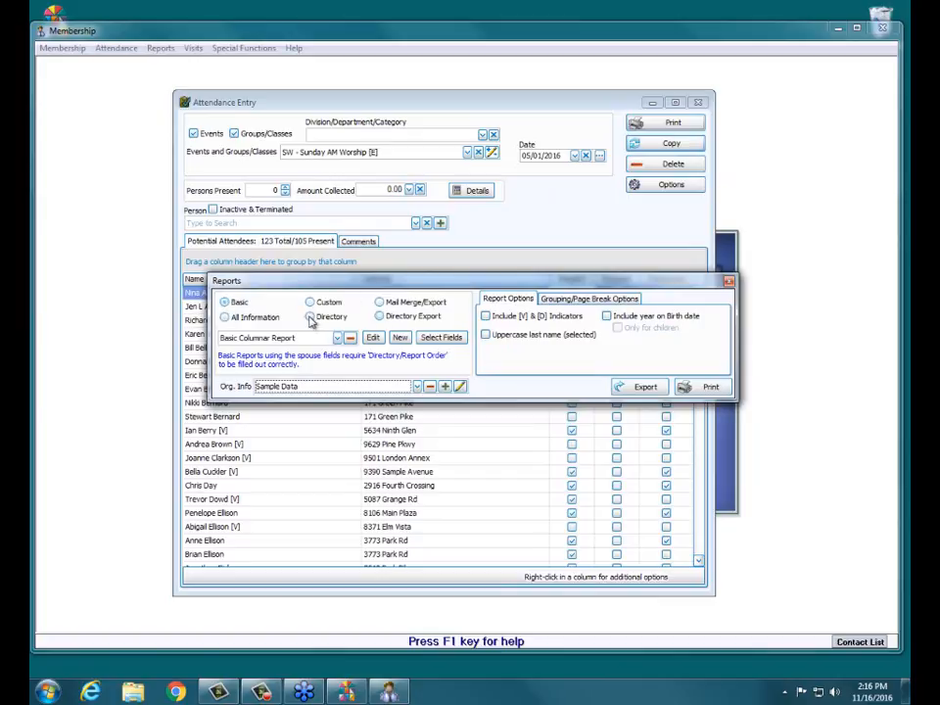
left_click(311, 316)
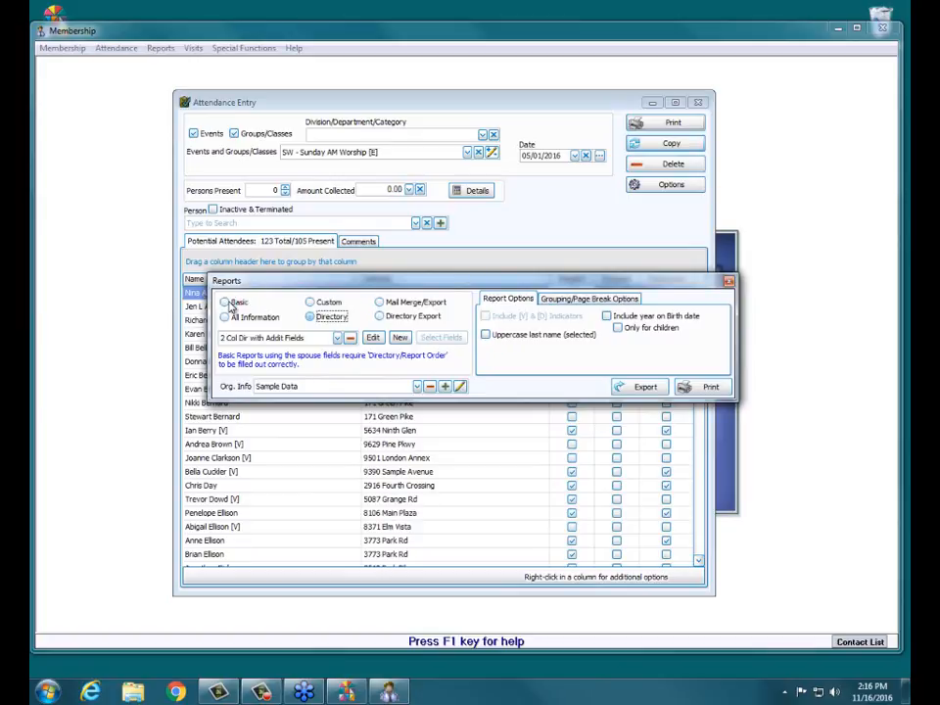
left_click(227, 302)
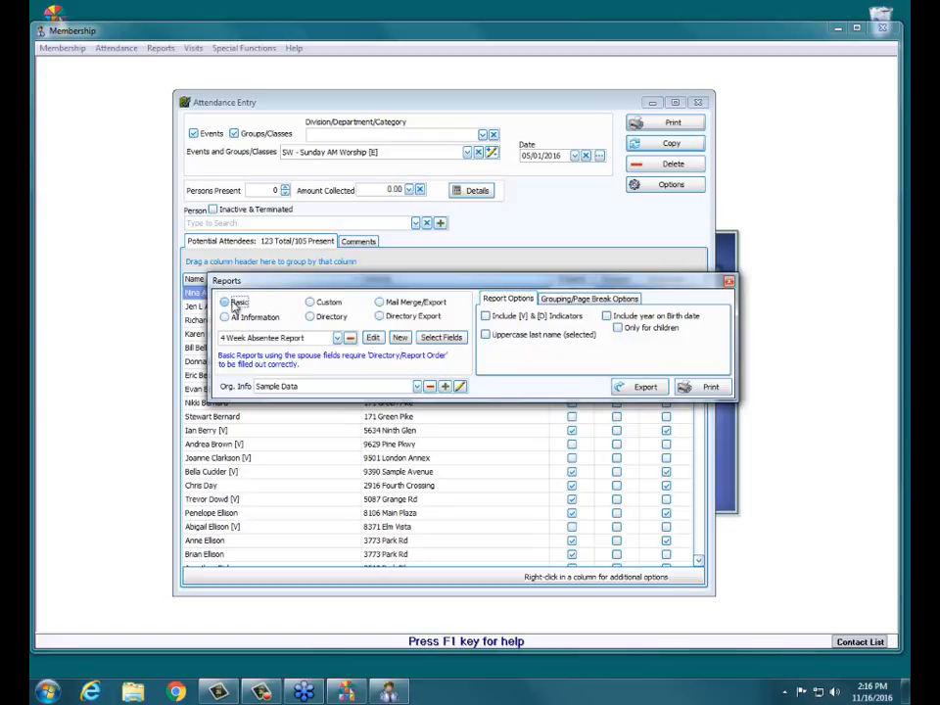
Choose the Basic Columnar Report layout from the saved basic reports and preview the attendance report
left_click(337, 338)
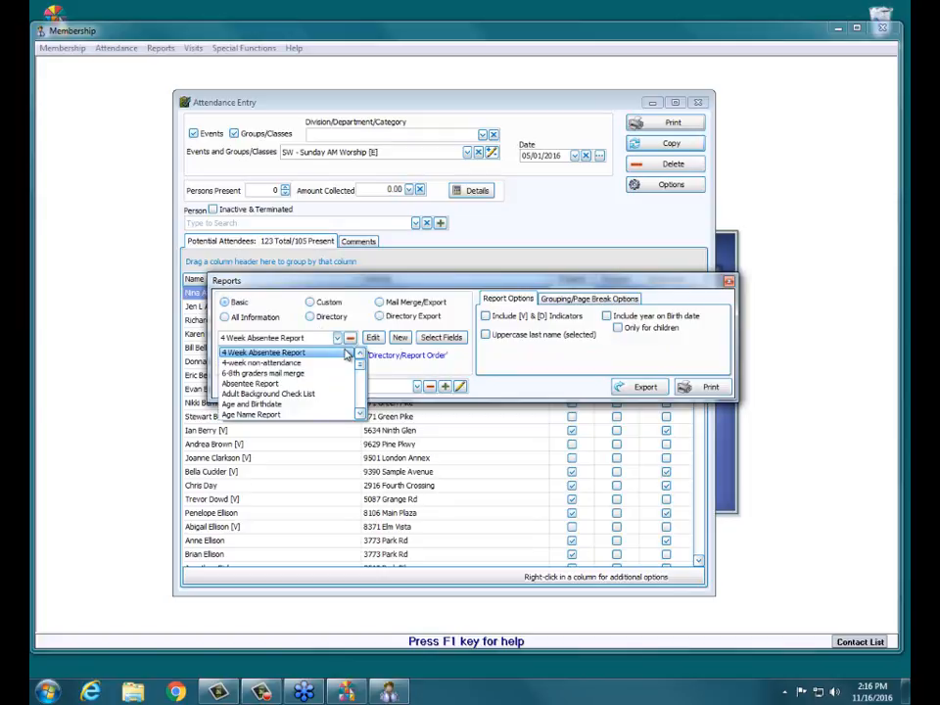
scroll(360, 370, "down", 1)
scroll(361, 370, "down", 3)
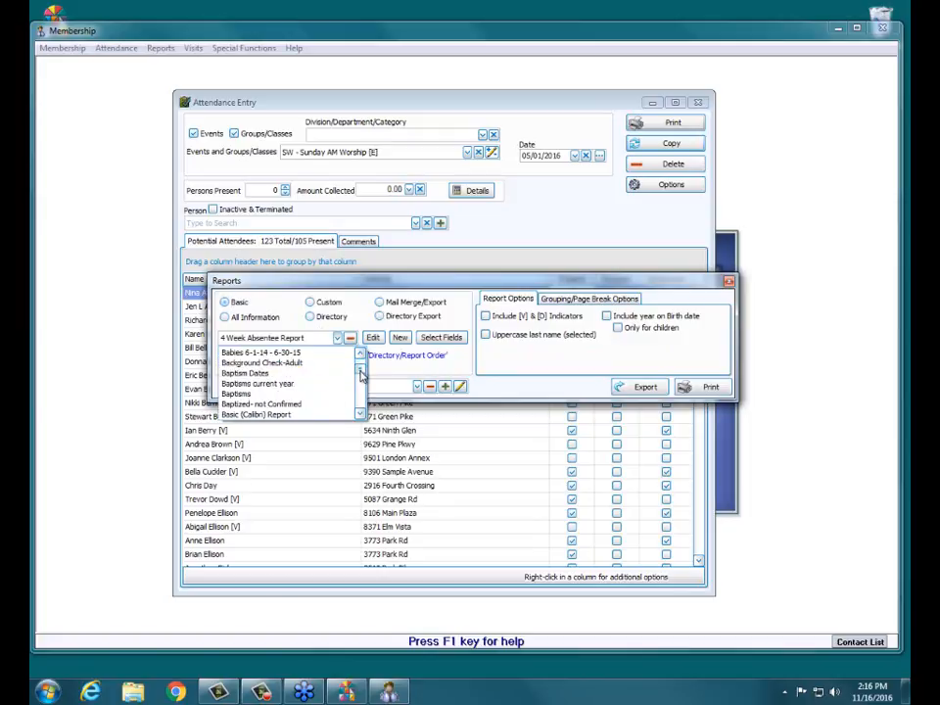
scroll(360, 377, "down", 5)
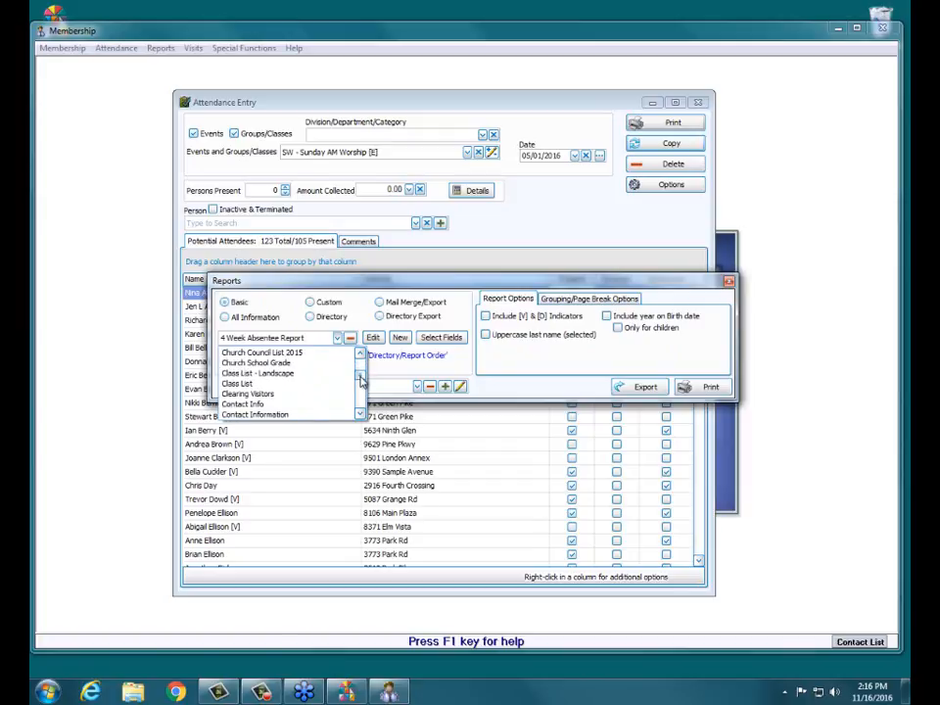
scroll(360, 380, "up", 5)
scroll(360, 380, "up", 2)
scroll(360, 380, "down", 4)
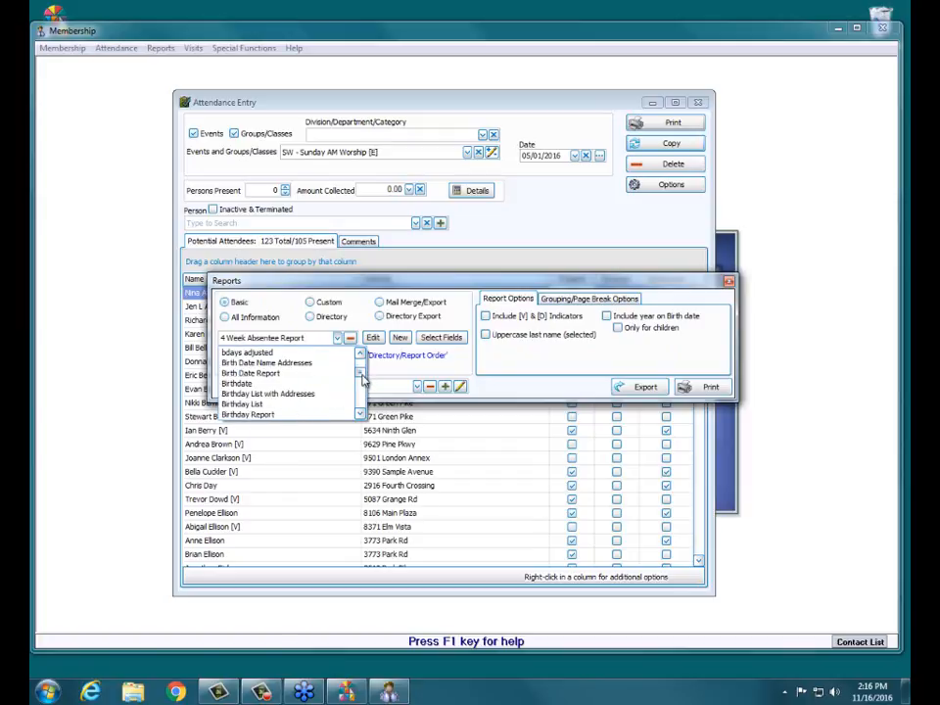
scroll(361, 380, "down", 1)
scroll(361, 380, "up", 1)
scroll(361, 380, "down", 3)
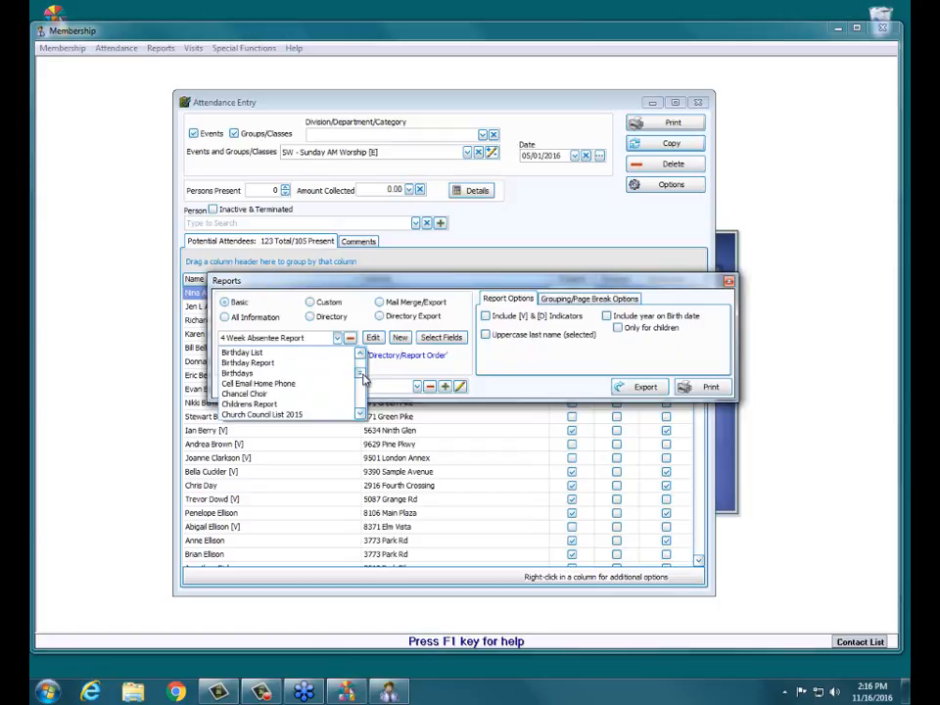
scroll(361, 379, "down", 2)
scroll(361, 380, "up", 3)
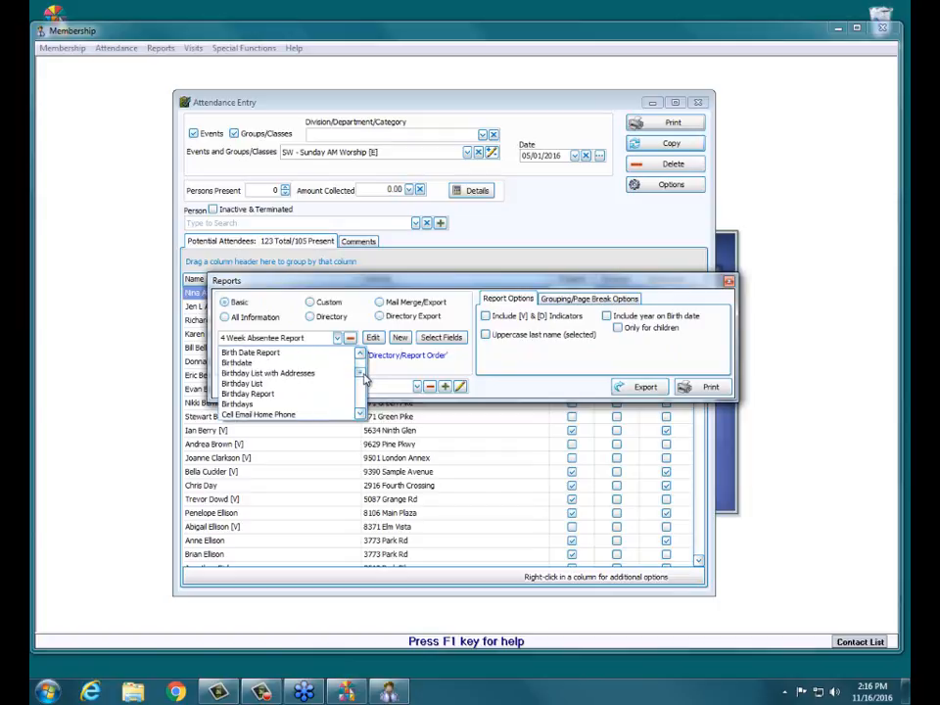
scroll(362, 380, "up", 5)
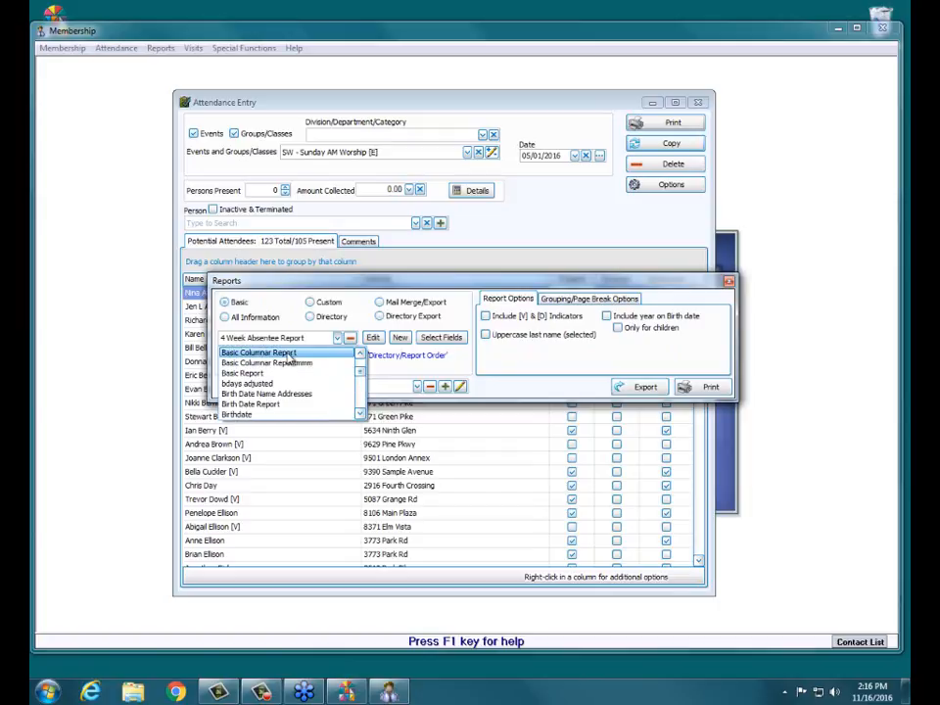
left_click(288, 356)
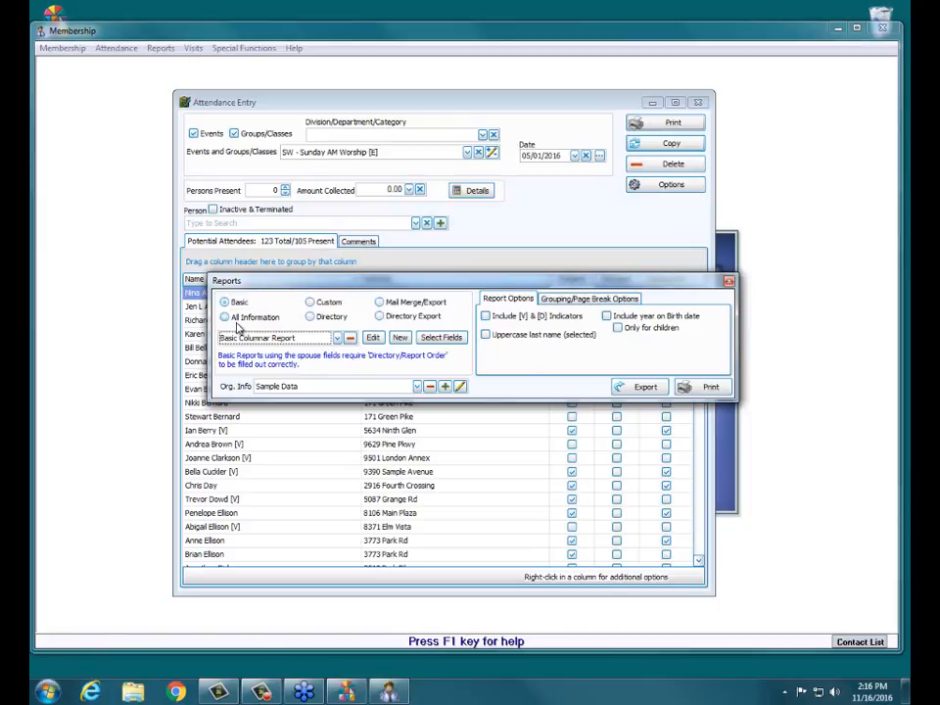
left_click(708, 388)
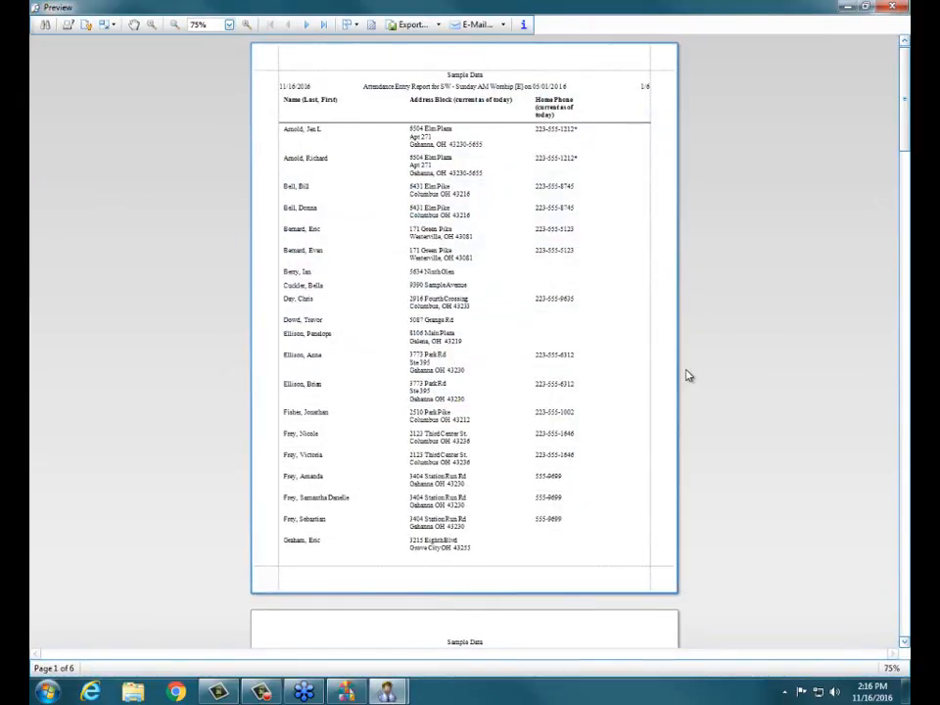
Review the attendee report pages and the Report Information summary, and close the preview and report options
scroll(685, 372, "down", 4)
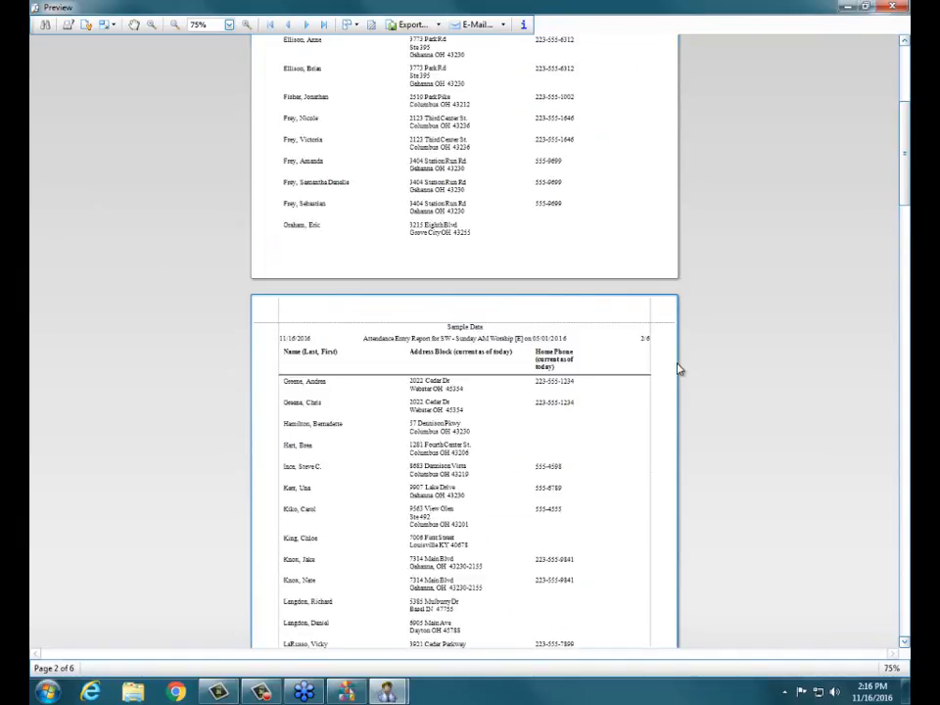
scroll(678, 369, "down", 7)
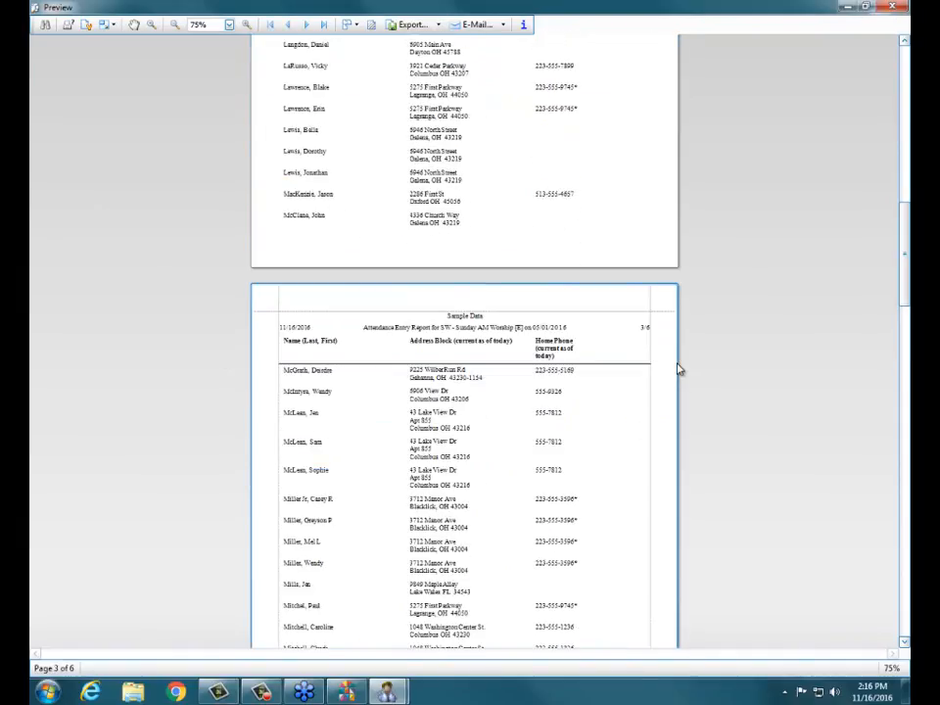
scroll(678, 235, "down", 1)
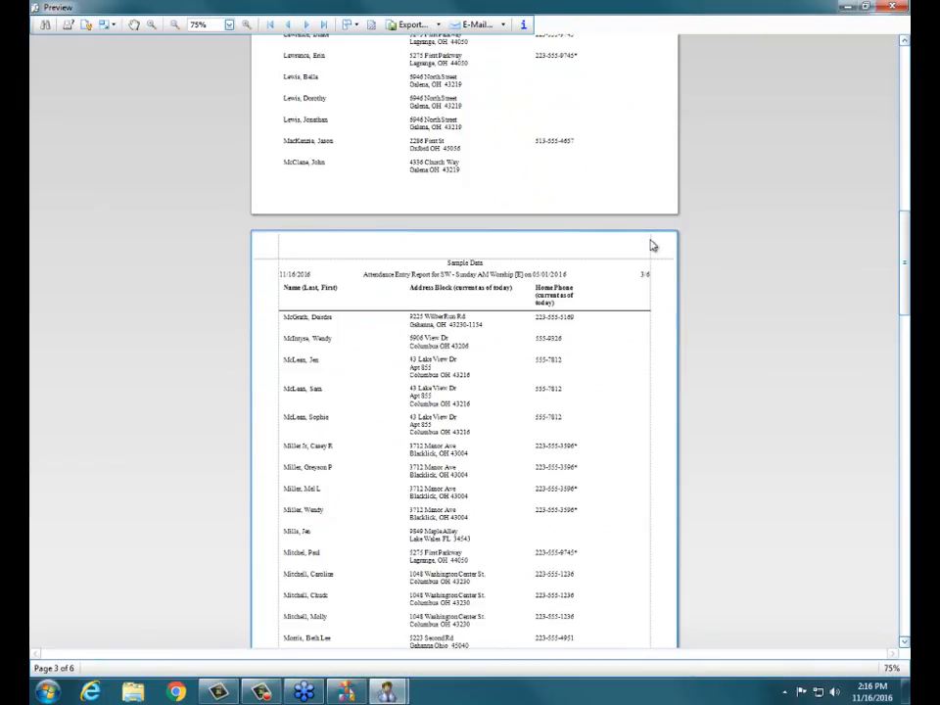
left_click(523, 27)
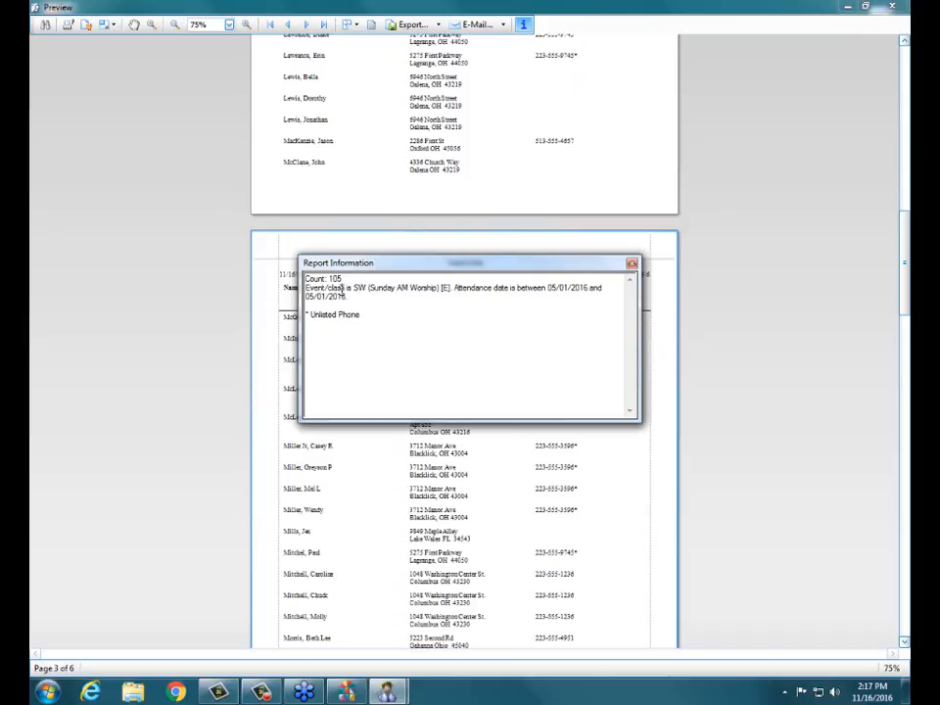
left_click_drag(342, 288, 424, 295)
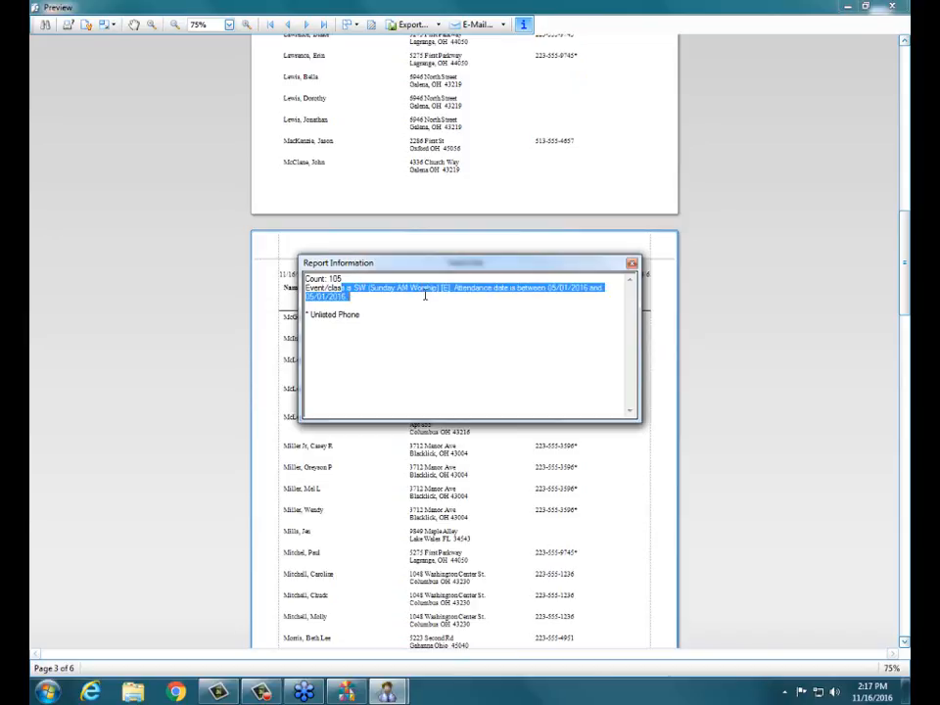
left_click(425, 294)
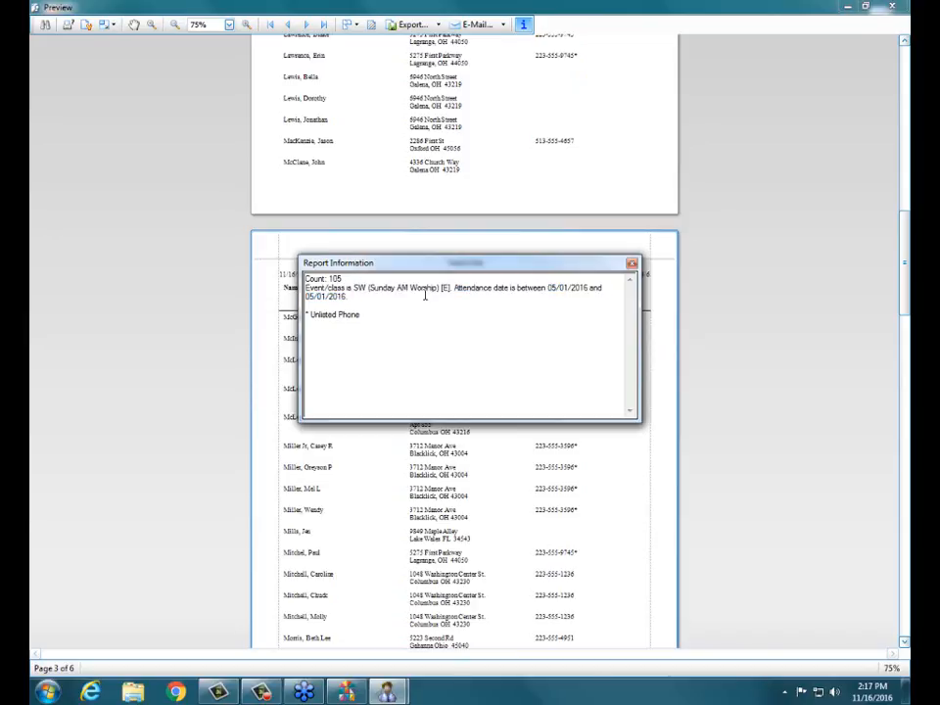
left_click(631, 263)
left_click(892, 7)
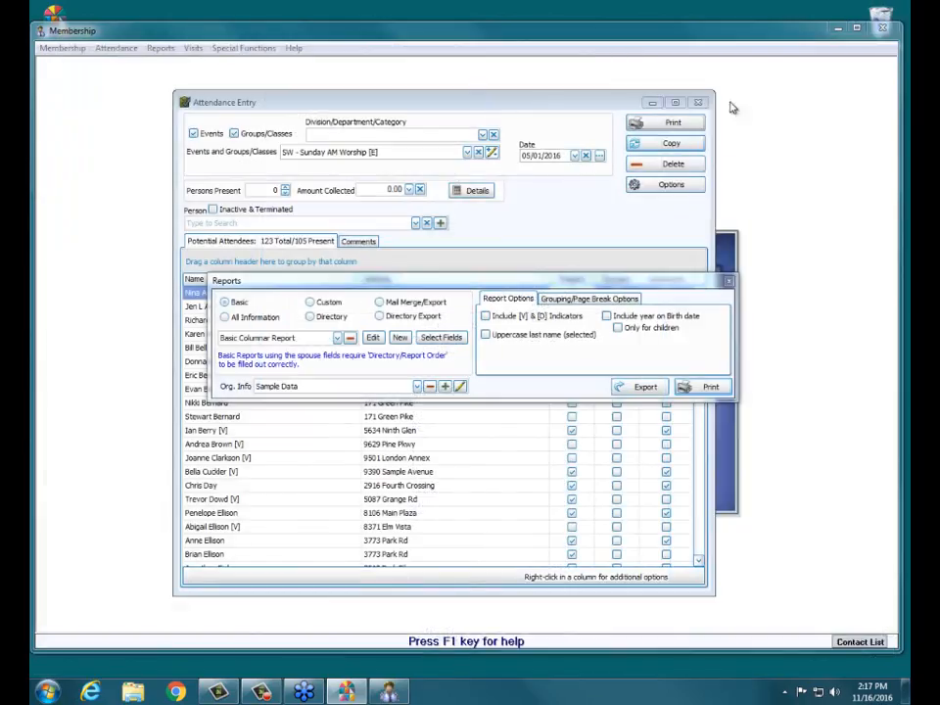
left_click(729, 281)
Look over the mailing label options for the 05/01/2016 attendees, select one label per Family, and close them without printing
left_click(667, 122)
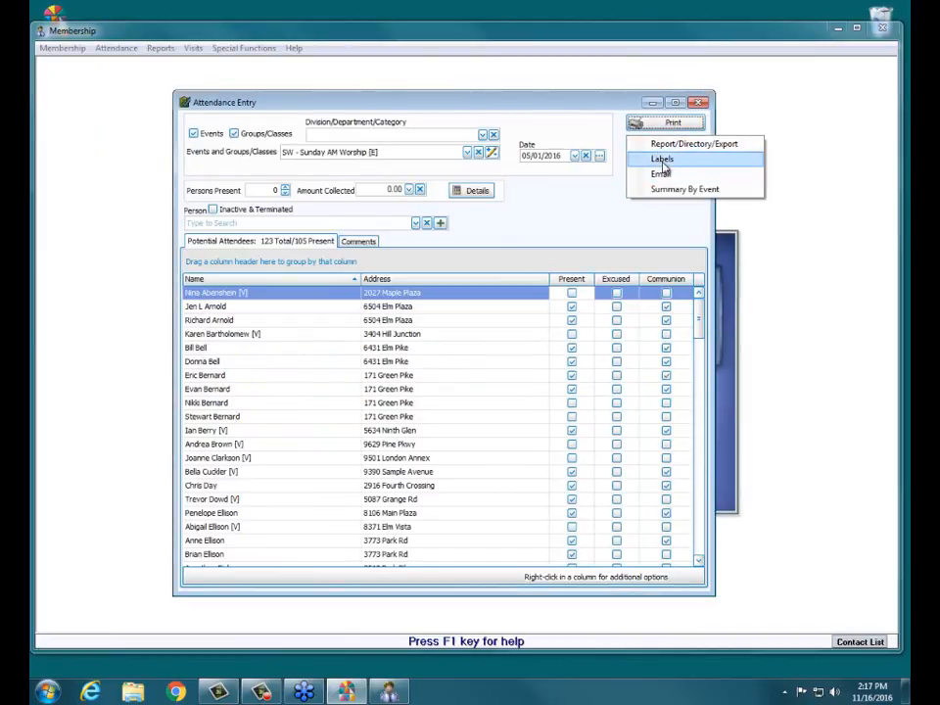
left_click(663, 160)
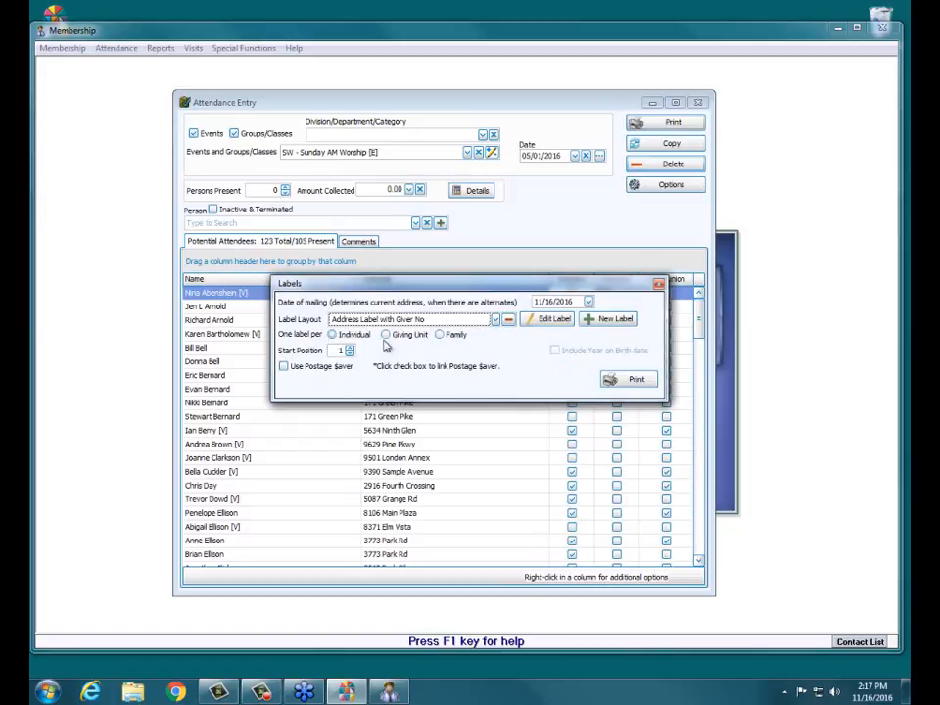
left_click(438, 335)
left_click(660, 287)
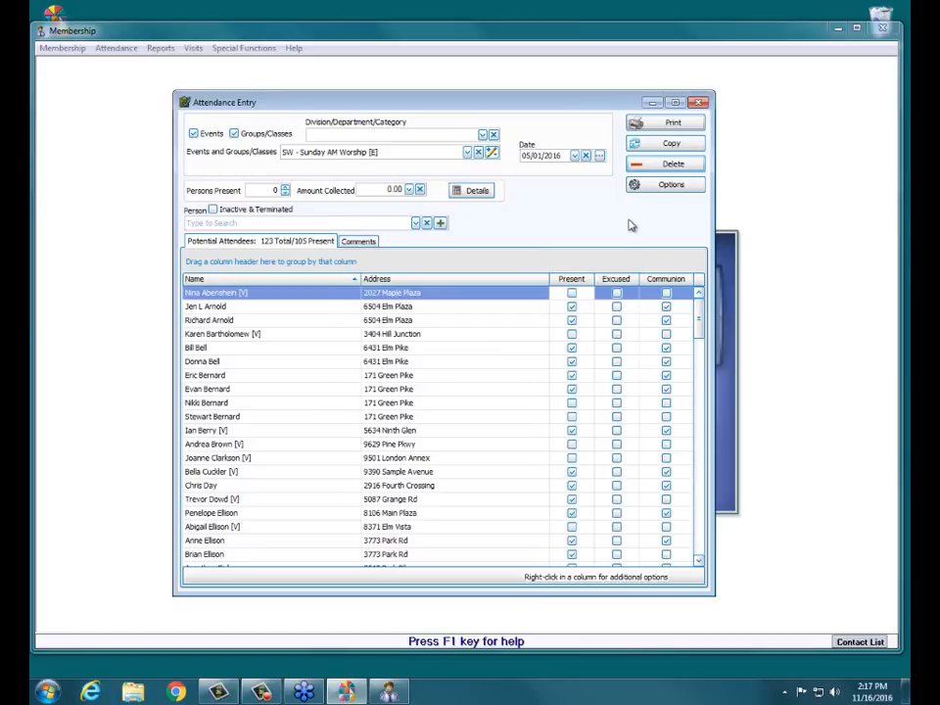
Close Attendance Entry, open Transfer Attendance, and choose the seventh listed person as From Attendee with all 2016 attendance selected
left_click(699, 104)
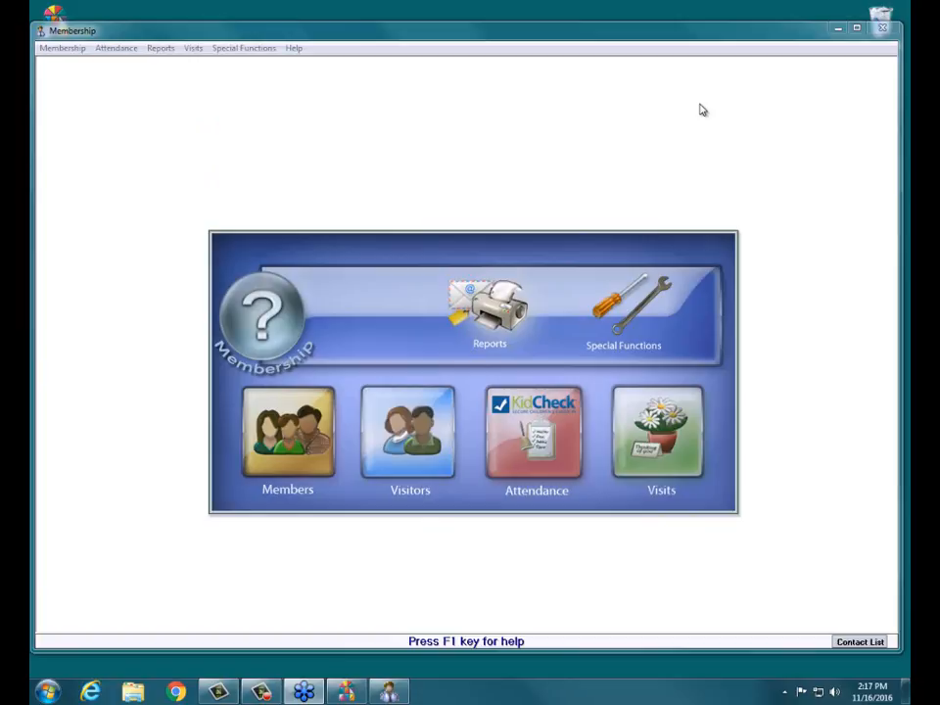
left_click(537, 440)
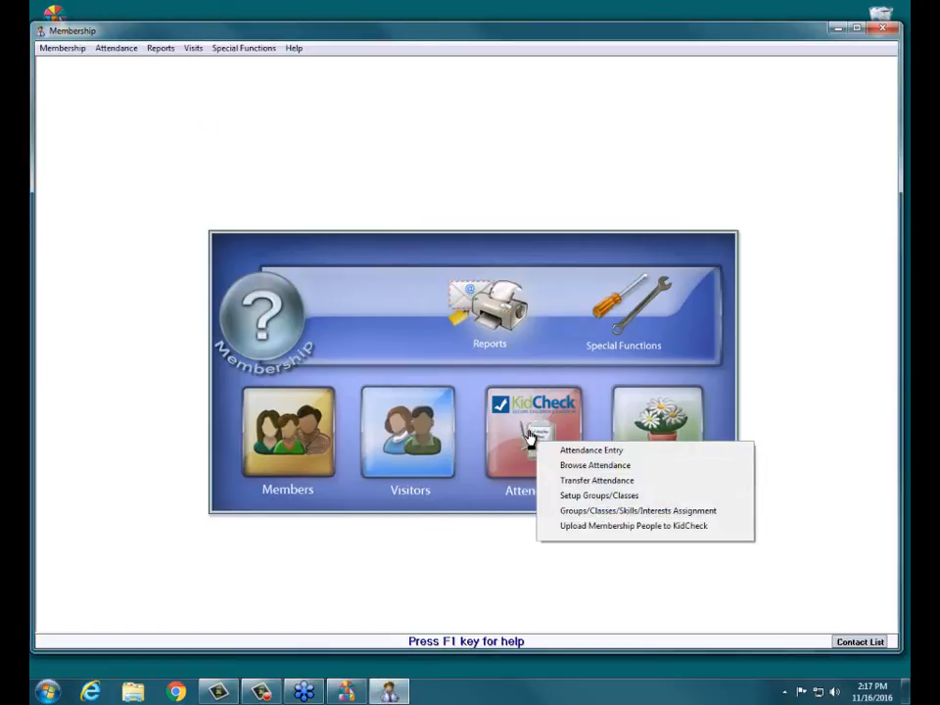
left_click(599, 481)
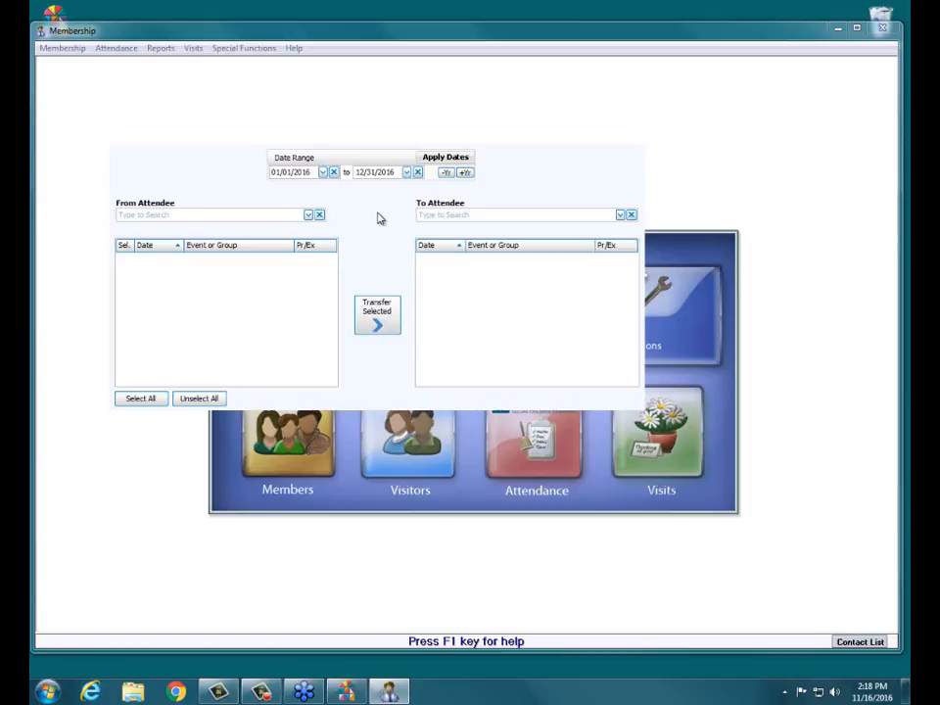
left_click(308, 214)
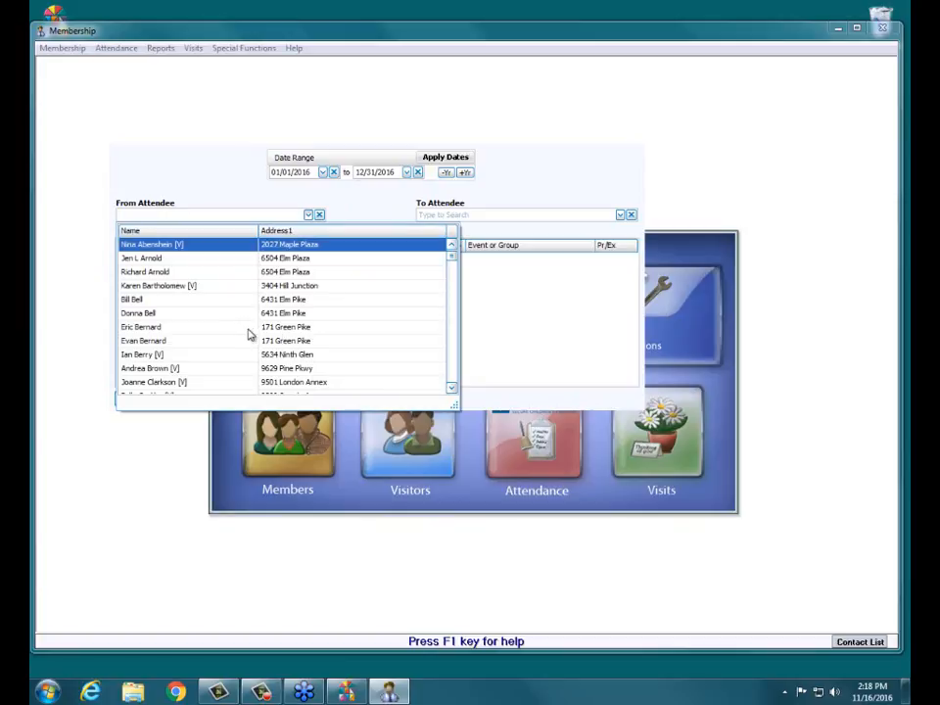
left_click(181, 329)
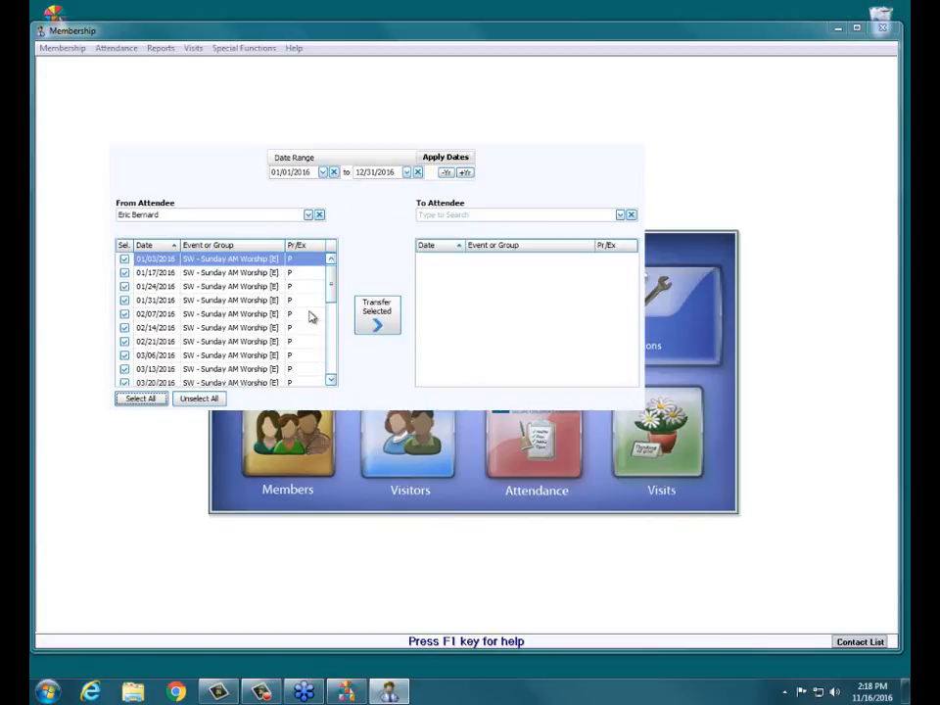
mouse_move(329, 290)
left_mouse_down()
mouse_move(332, 331)
mouse_move(332, 267)
mouse_move(332, 277)
left_mouse_up()
Transfer all the selected attendance to the ninth person in the To Attendee list and close Transfer Attendance
left_click(619, 216)
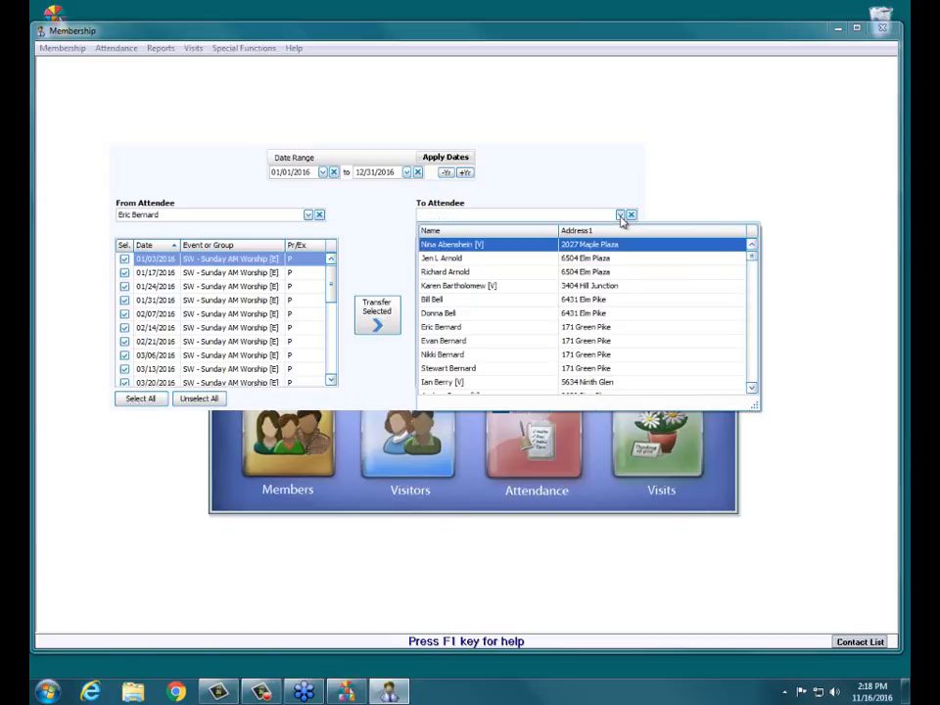
left_click(449, 356)
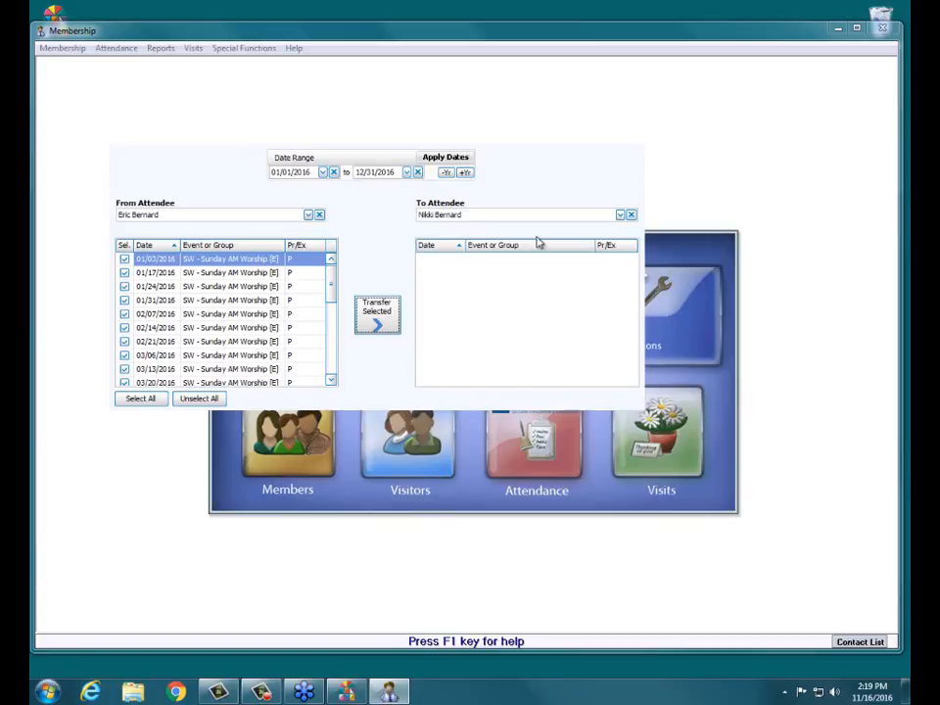
left_click(380, 321)
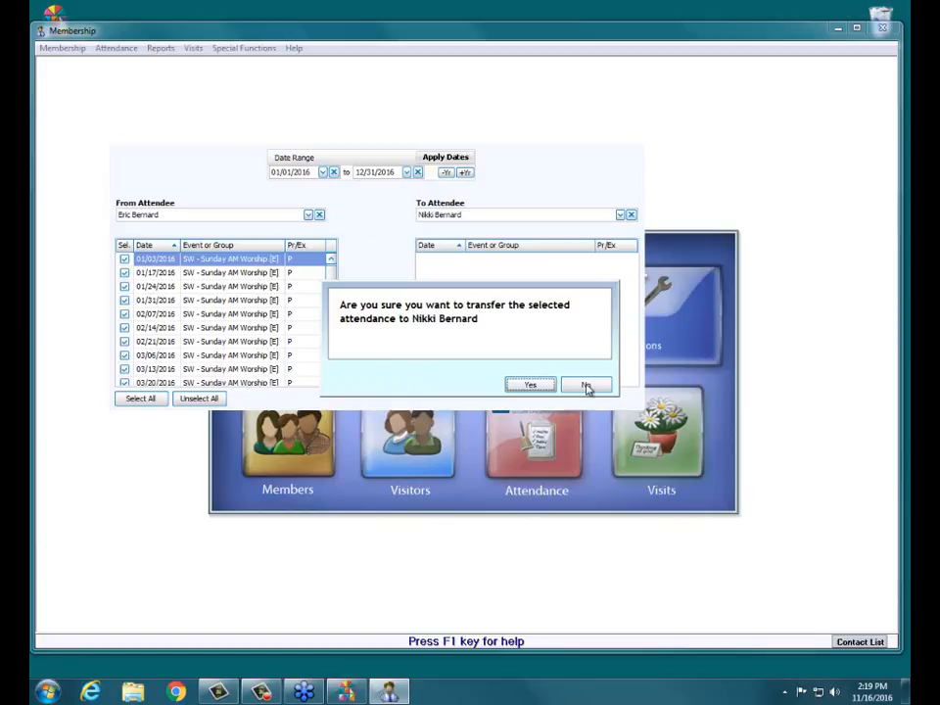
left_click(529, 385)
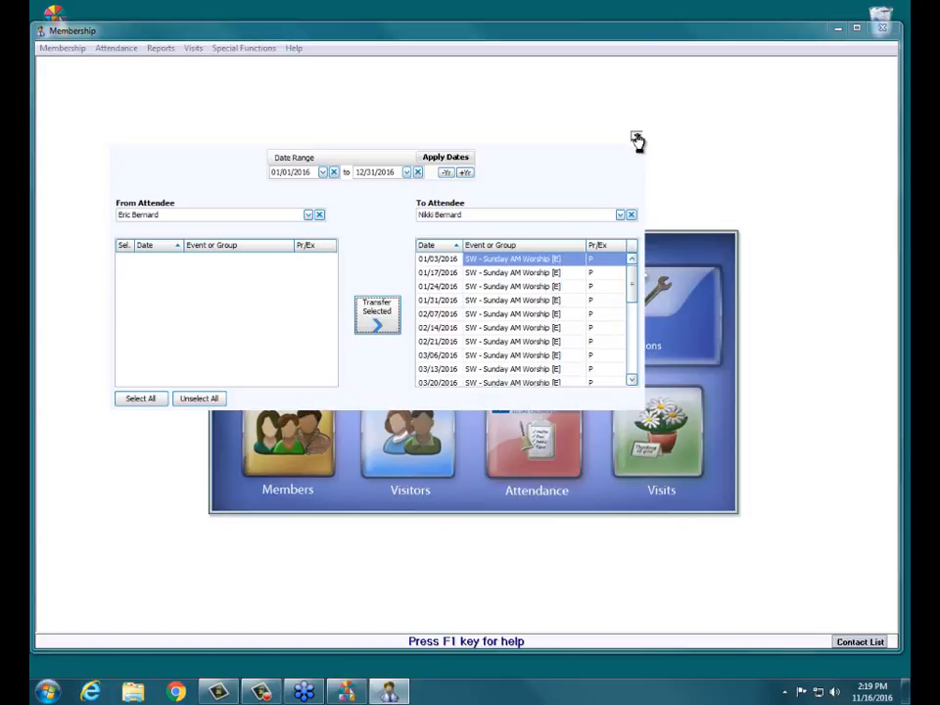
left_click(635, 143)
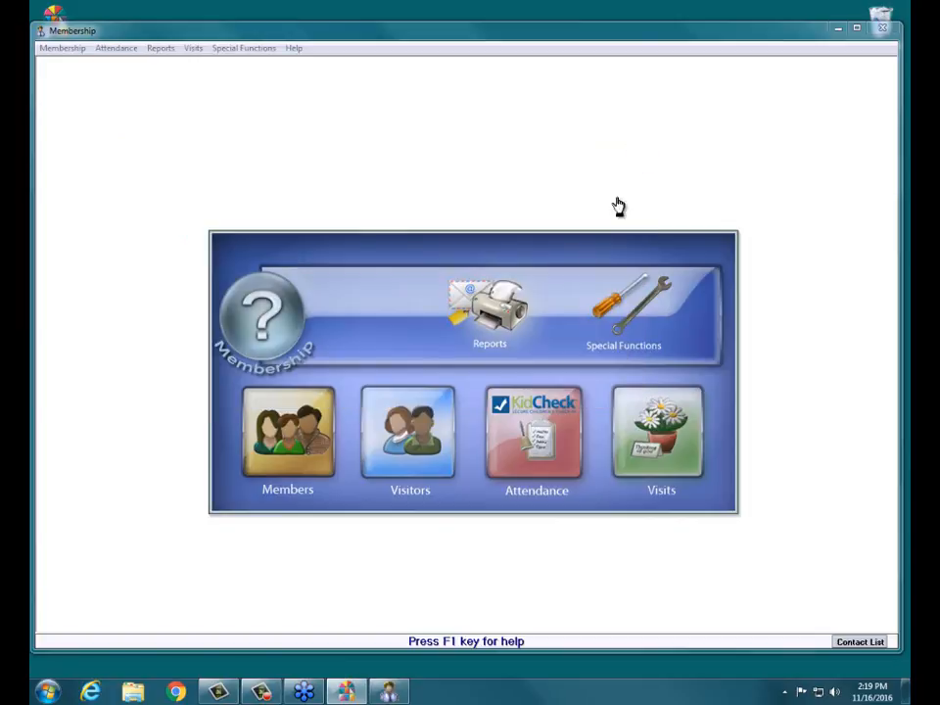
Reopen Transfer Attendance and choose the seventh listed person as From Attendee and the tenth listed person as To Attendee
left_click(546, 441)
left_click(570, 480)
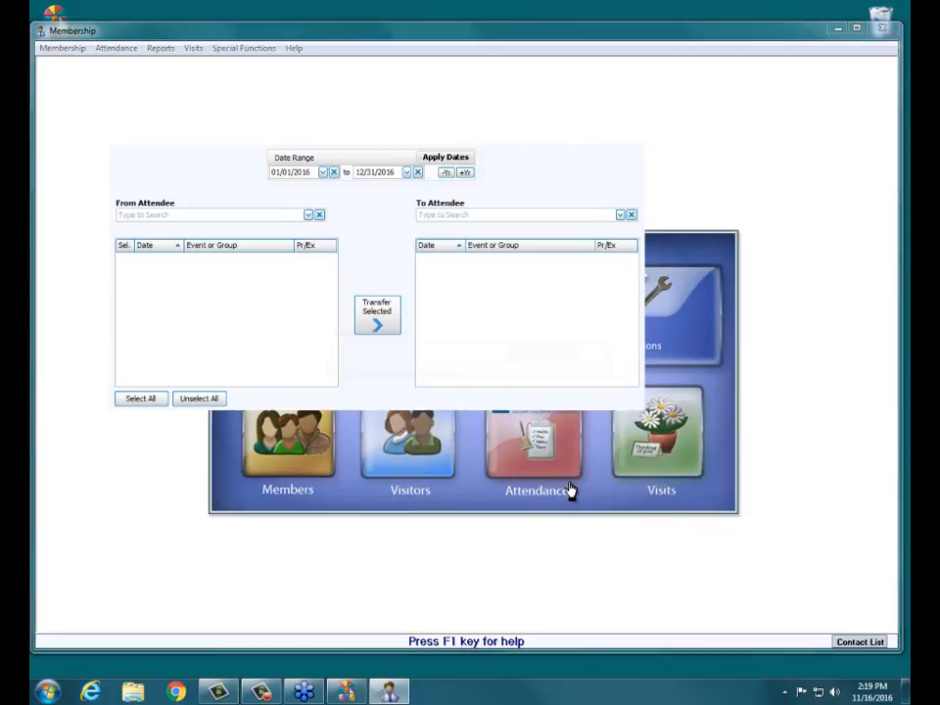
left_click(308, 216)
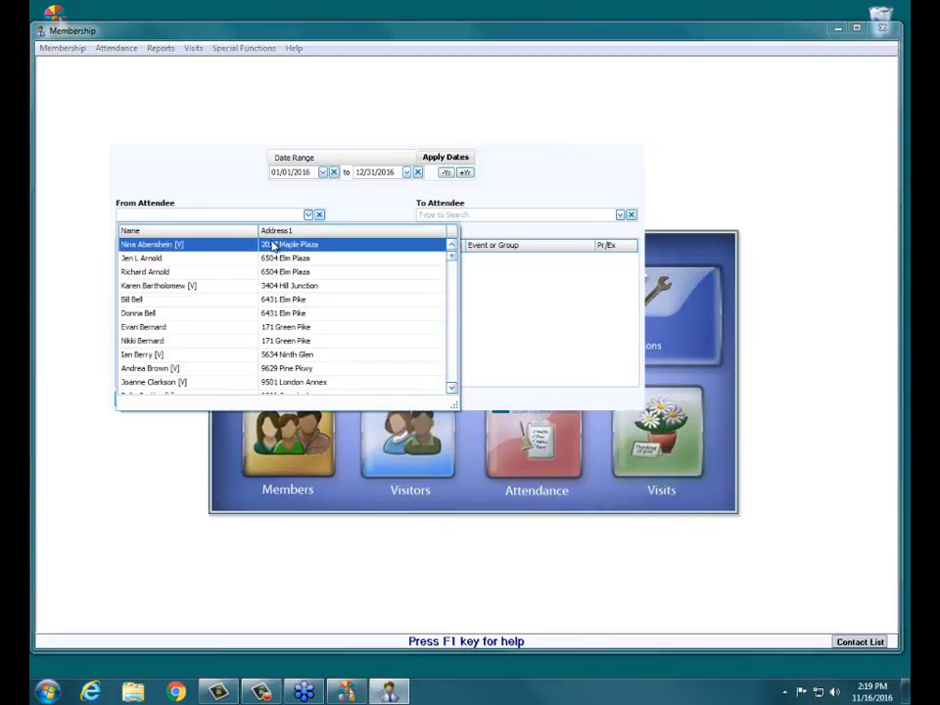
left_click(157, 329)
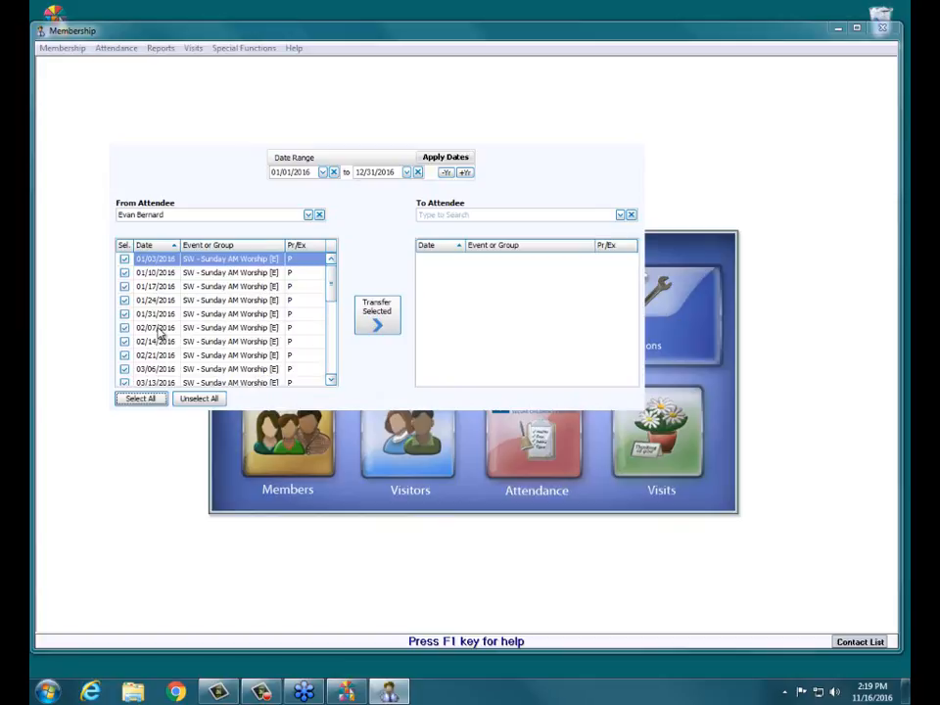
left_click(620, 215)
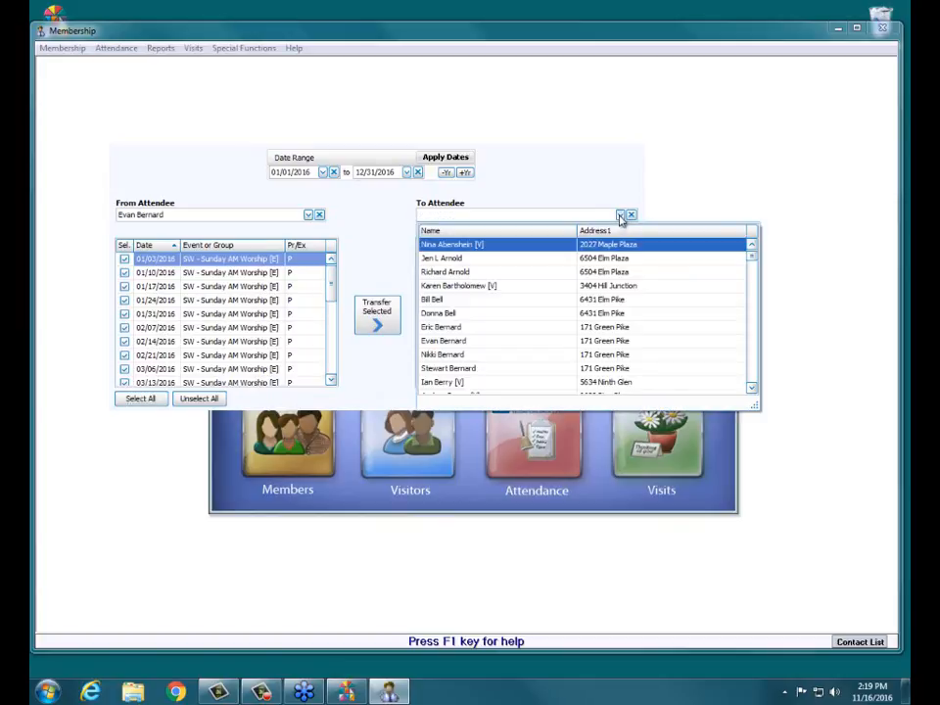
left_click(445, 370)
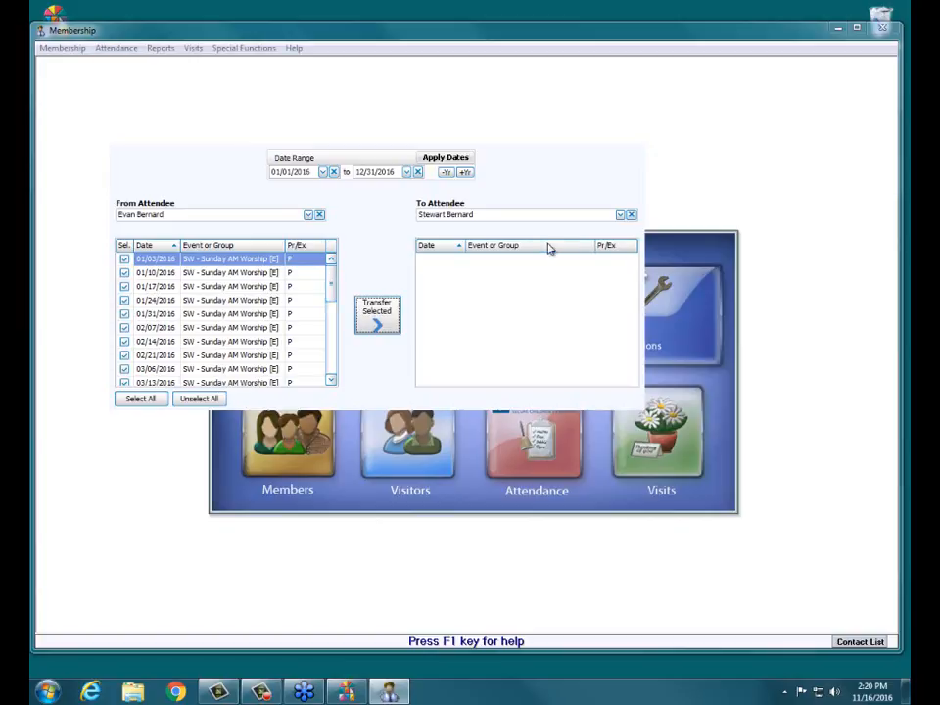
Unselect all attendance records and select only the Sunday AM Worship dates 01/03, 01/10, 01/17, 01/24 and 01/31/2016
left_click(205, 400)
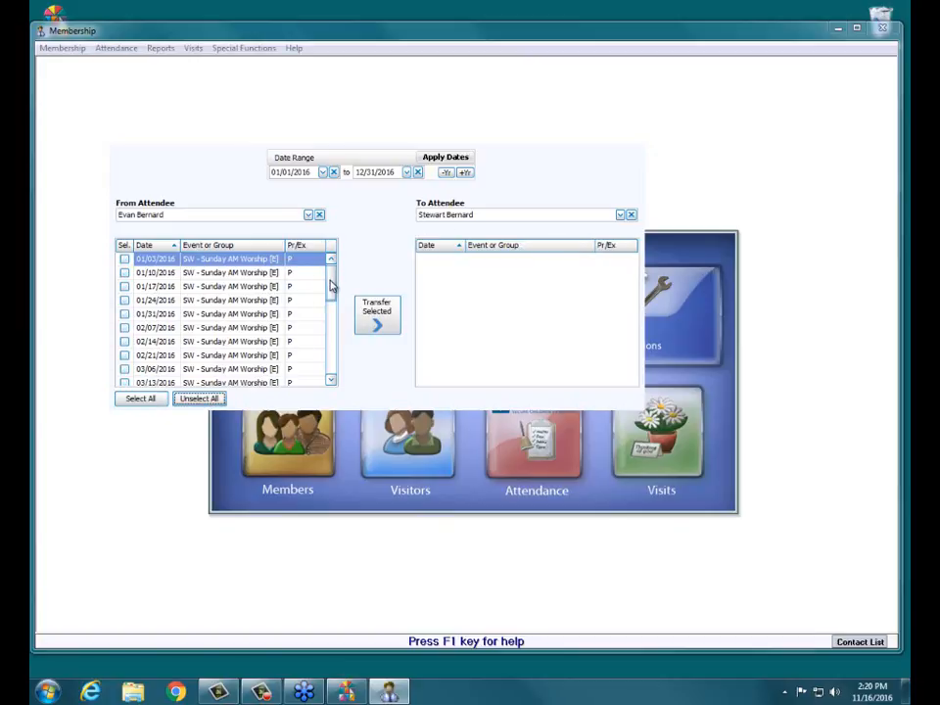
mouse_move(331, 286)
left_mouse_down()
mouse_move(333, 360)
mouse_move(332, 278)
left_mouse_up()
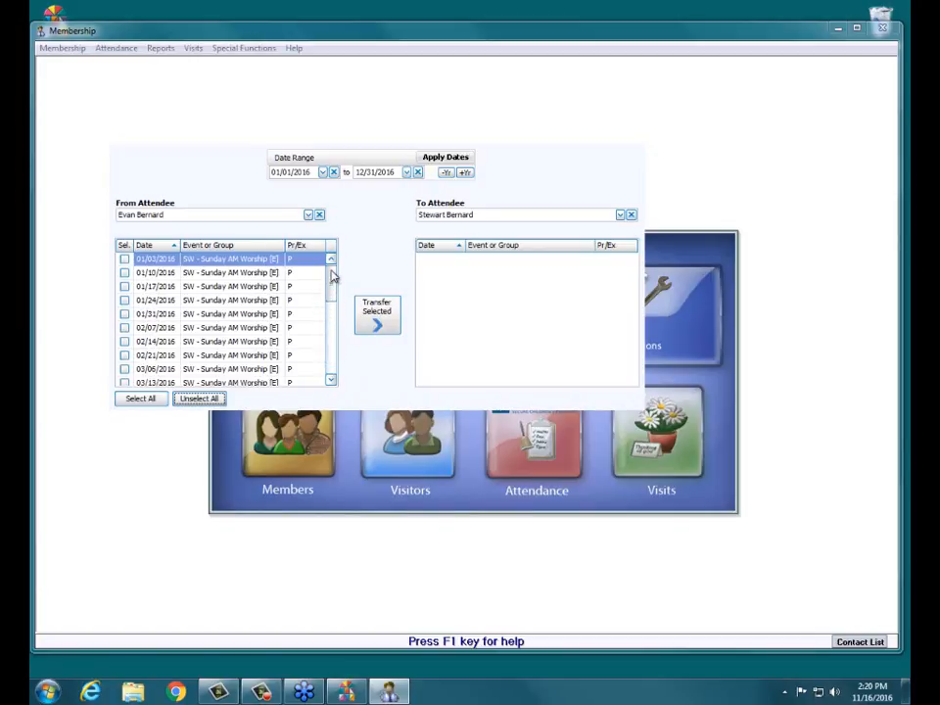
left_click(124, 259)
left_click(124, 272)
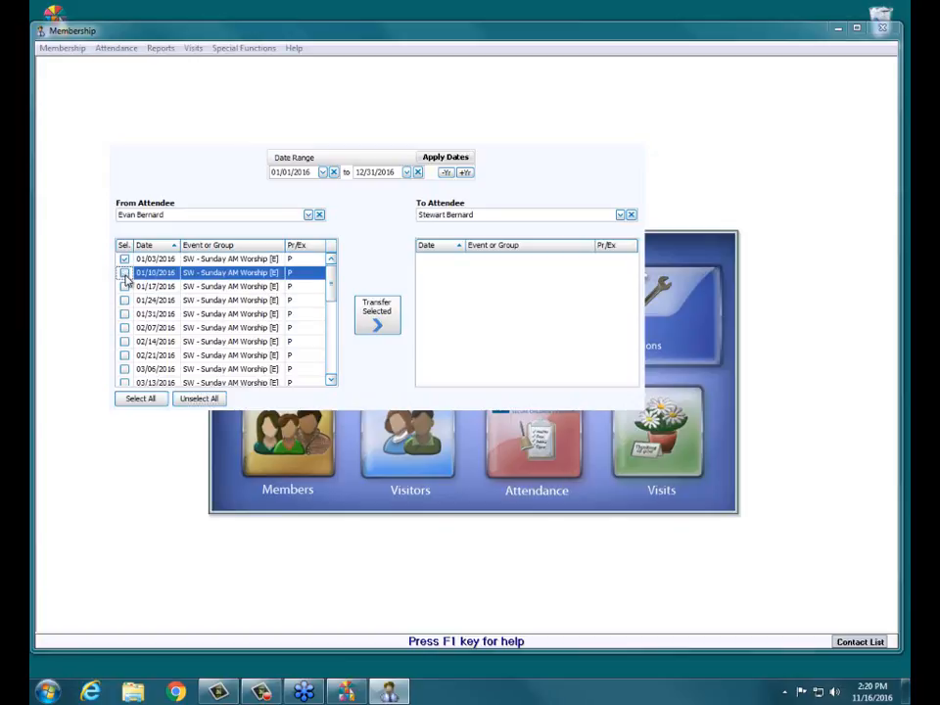
left_click(124, 286)
left_click(124, 300)
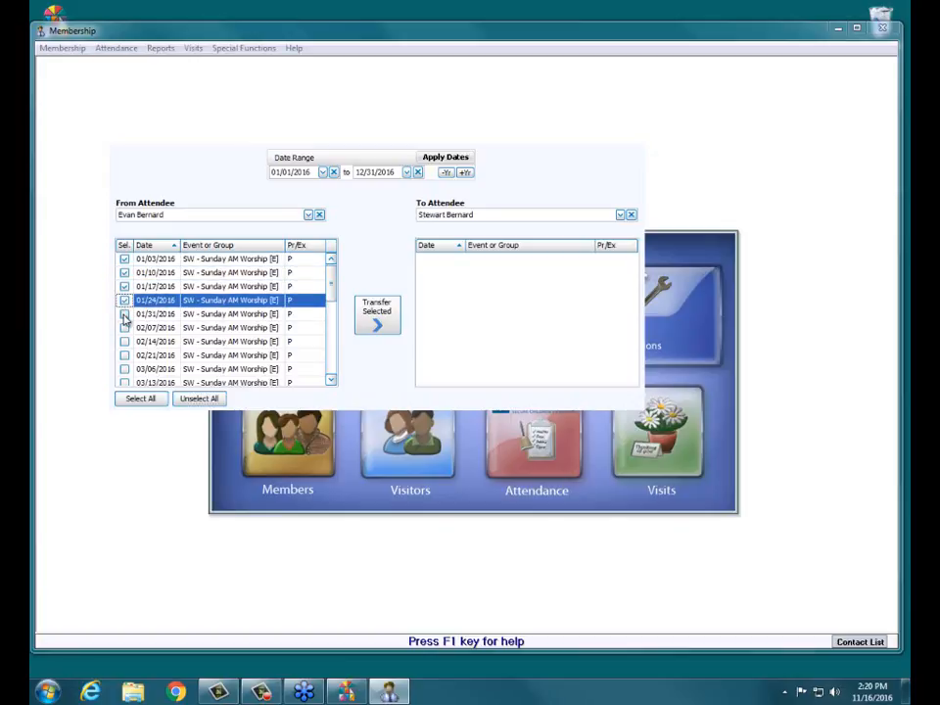
left_click(124, 314)
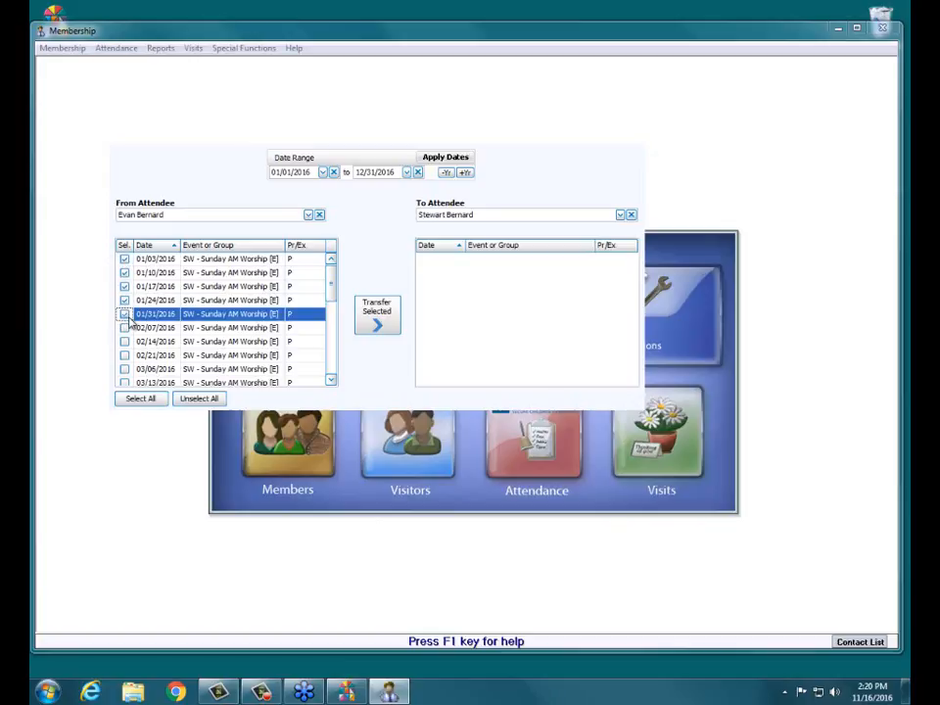
Transfer the selected January 2016 worship attendance to the chosen To Attendee and close Transfer Attendance
left_click(376, 325)
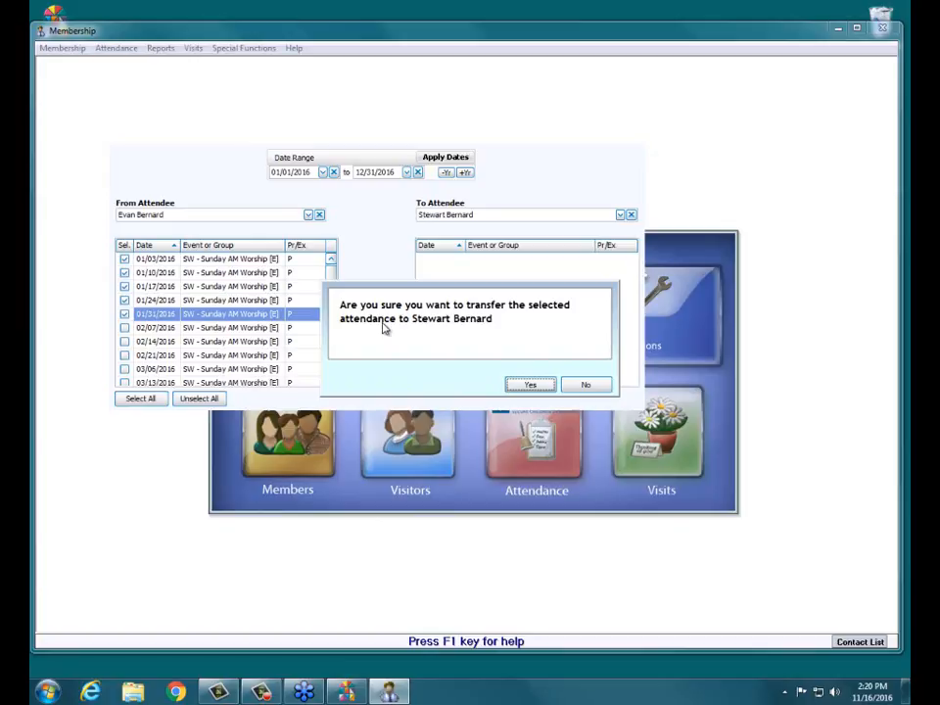
left_click(531, 386)
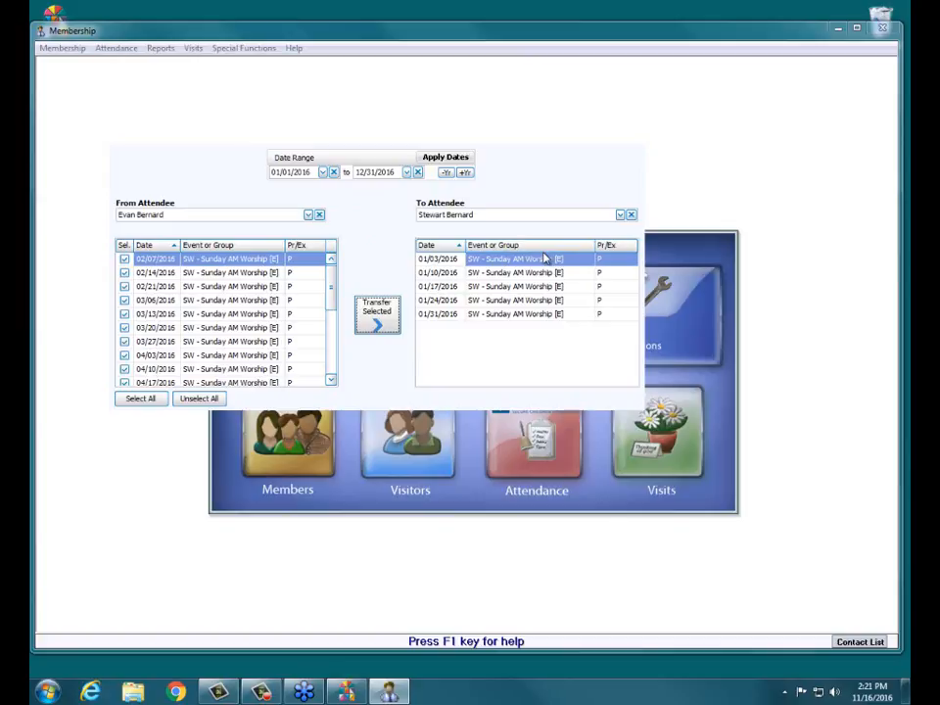
left_click(639, 143)
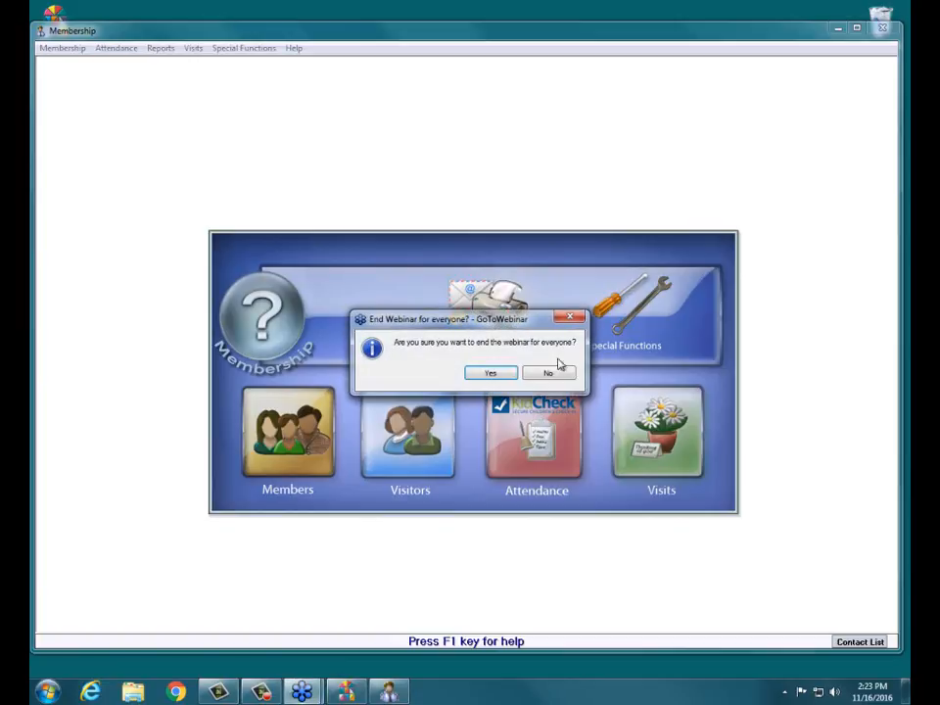
End the GoToWebinar session for everyone
left_click(495, 372)
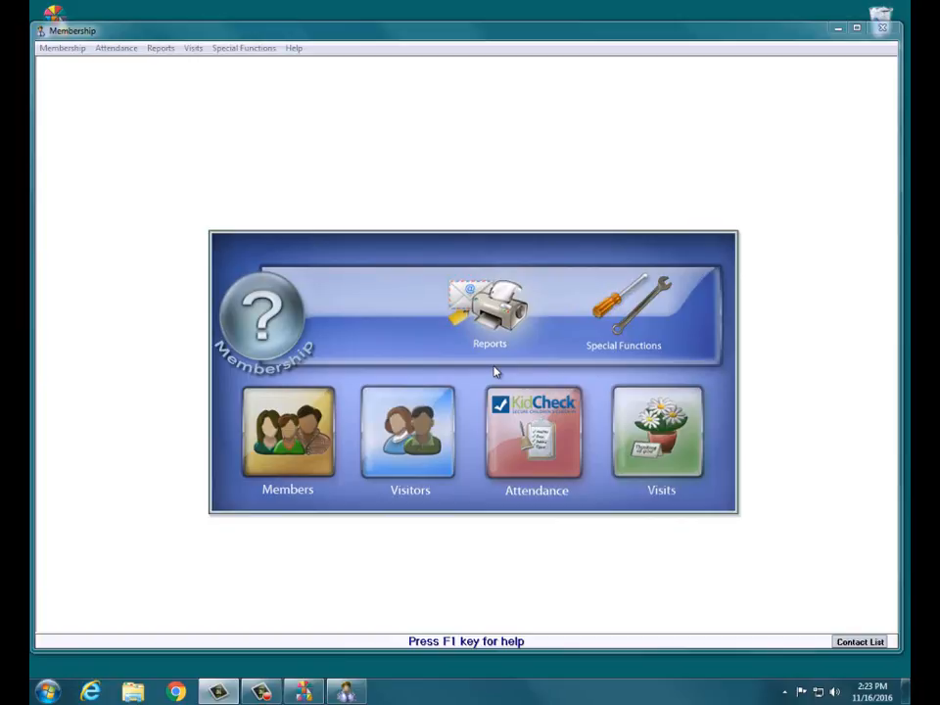